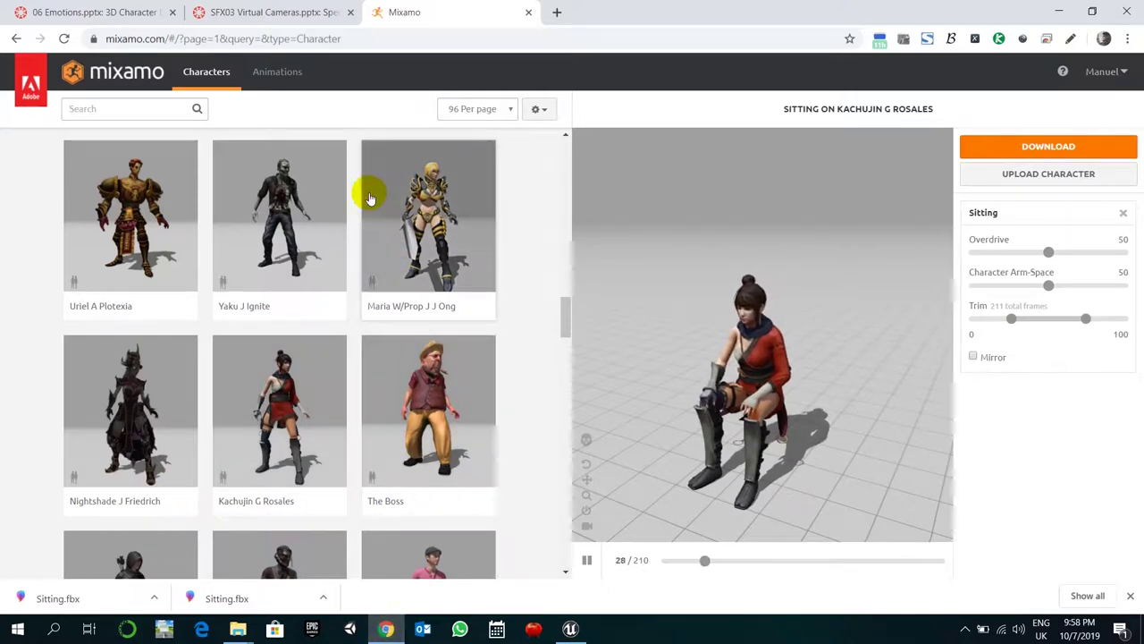
- Browse the Mixamo animation library and preview the Sitting animation on Exo Red
{"action": "left_click", "coordinate": [273, 82]}
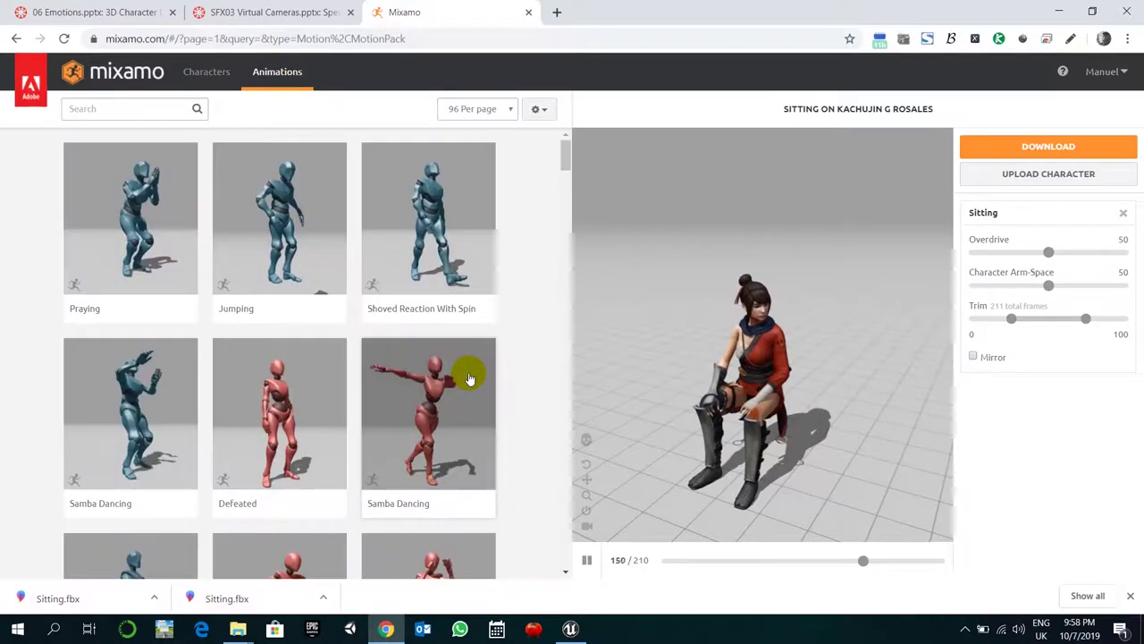
{"action": "scroll", "coordinate": [469, 378], "scroll_direction": "down", "scroll_amount": 3}
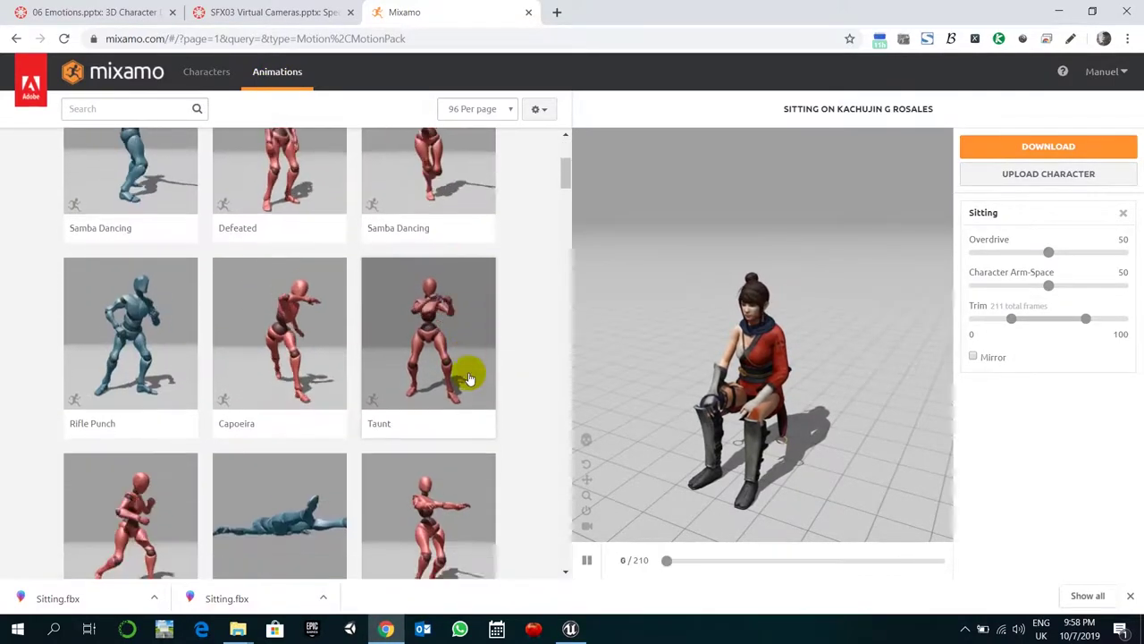
{"action": "scroll", "coordinate": [470, 378], "scroll_direction": "down", "scroll_amount": 2}
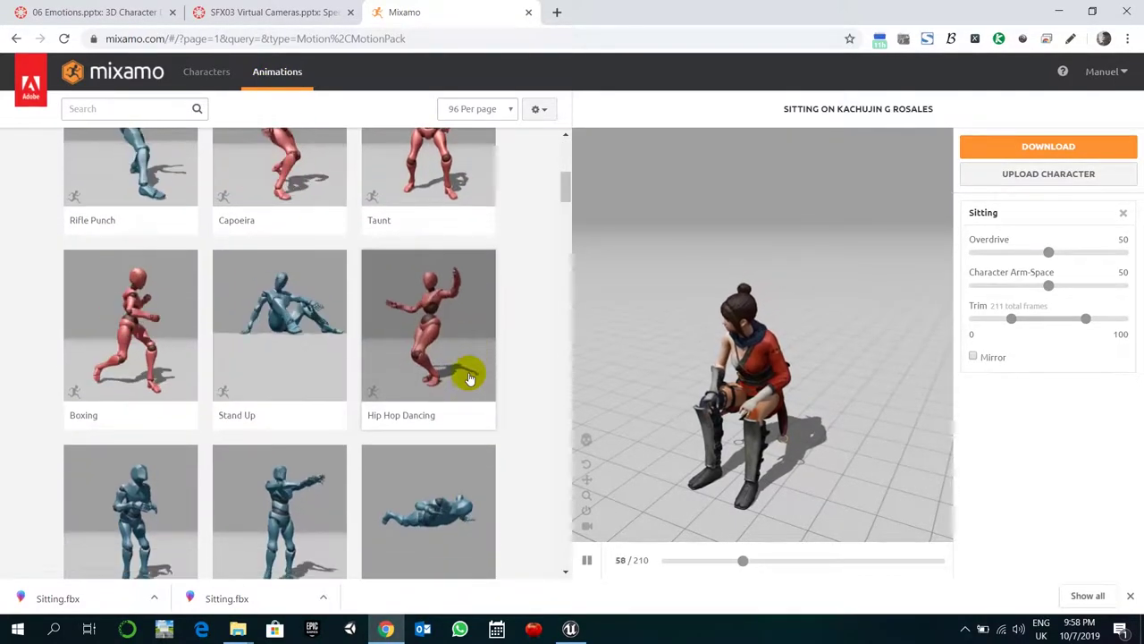
{"action": "scroll", "coordinate": [469, 378], "scroll_direction": "down", "scroll_amount": 2}
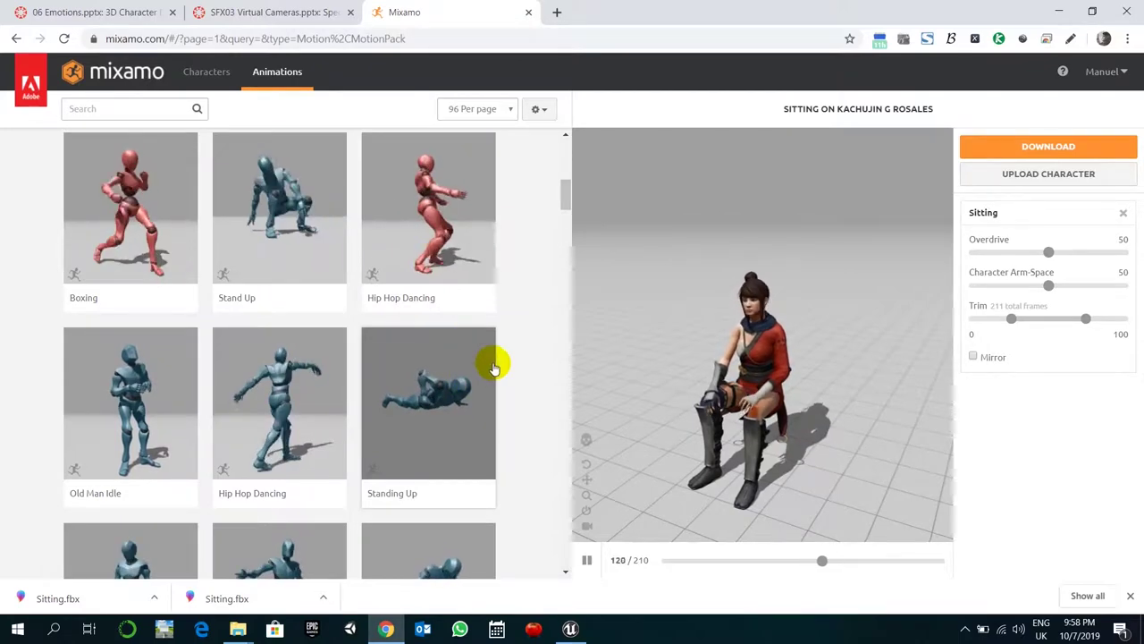
{"action": "left_click", "coordinate": [214, 77]}
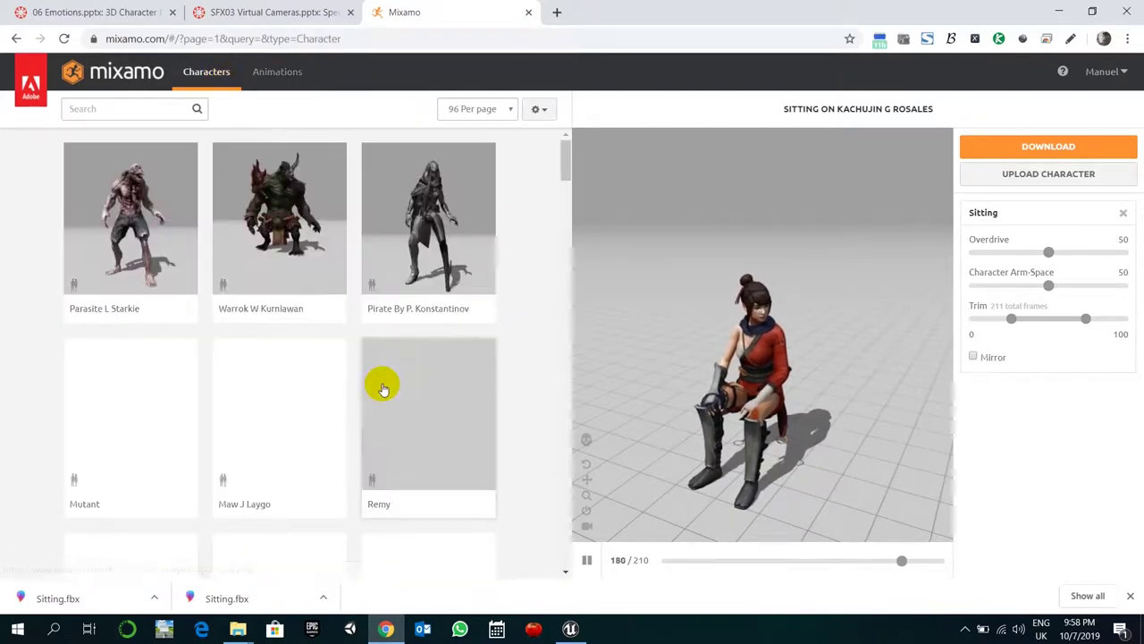
{"action": "scroll", "coordinate": [382, 388], "scroll_direction": "down", "scroll_amount": 12}
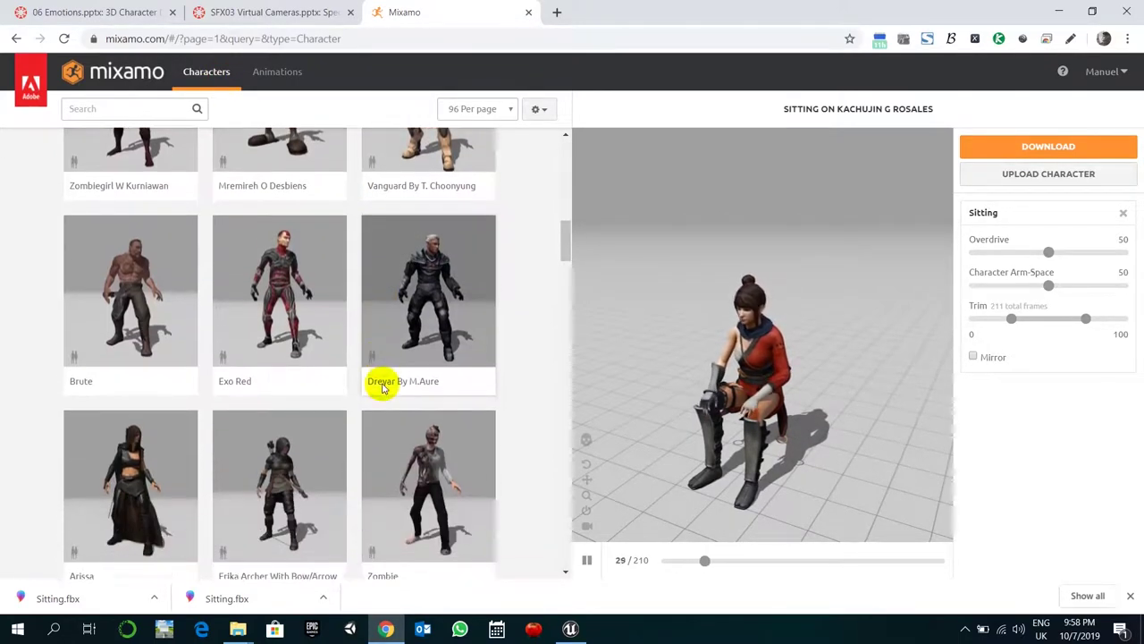
{"action": "left_click", "coordinate": [306, 272]}
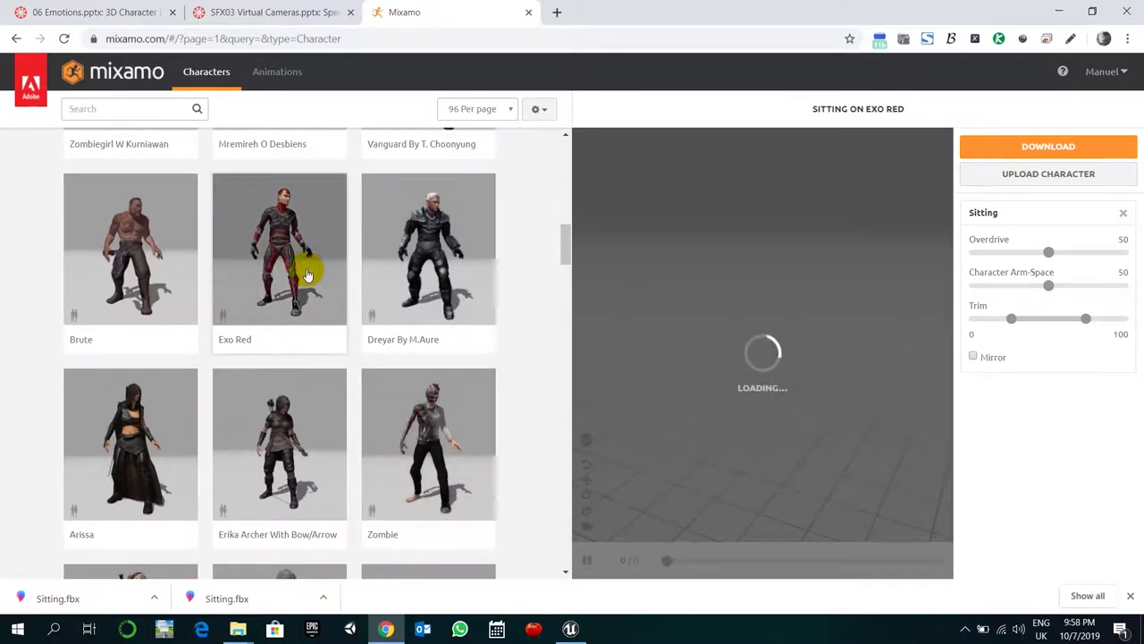
{"action": "scroll", "coordinate": [454, 467], "scroll_direction": "down", "scroll_amount": 2}
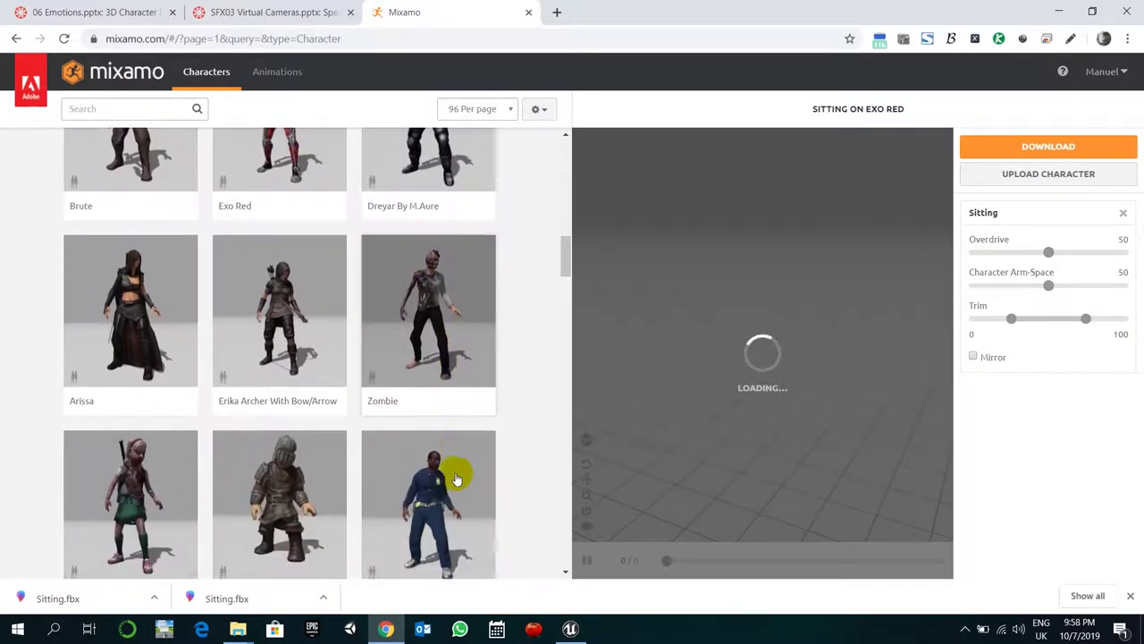
{"action": "scroll", "coordinate": [454, 479], "scroll_direction": "down", "scroll_amount": 3}
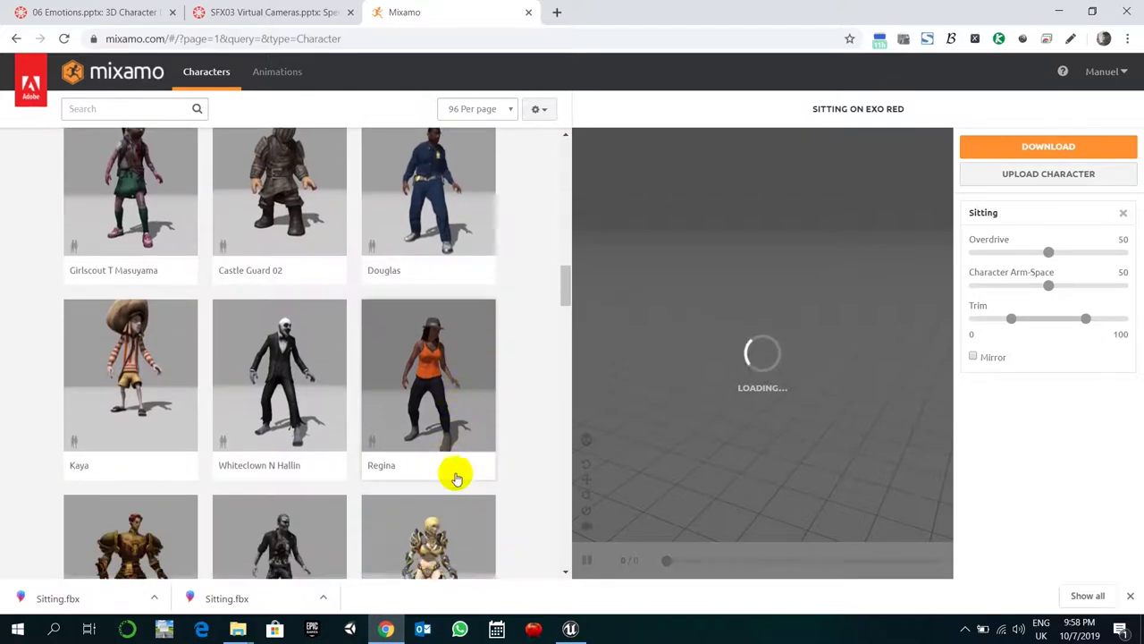
{"action": "scroll", "coordinate": [454, 478], "scroll_direction": "down", "scroll_amount": 4}
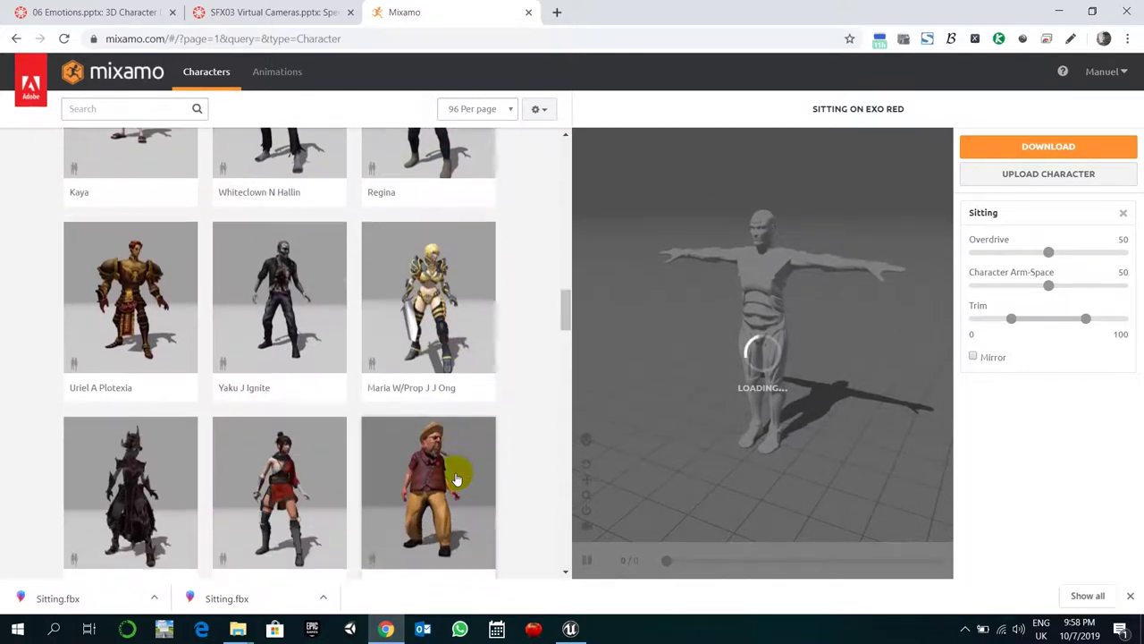
{"action": "scroll", "coordinate": [454, 478], "scroll_direction": "down", "scroll_amount": 2}
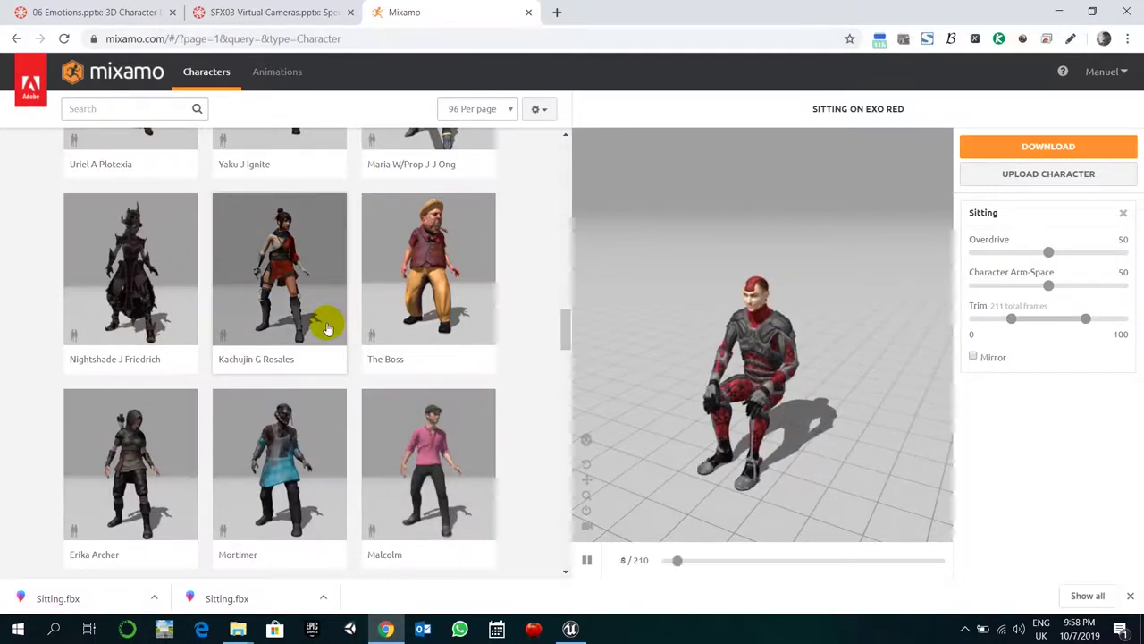
- Download Sitting on Kachujin G Rosales as FBX with skin, 30 fps, no keyframe reduction
{"action": "left_click", "coordinate": [326, 326]}
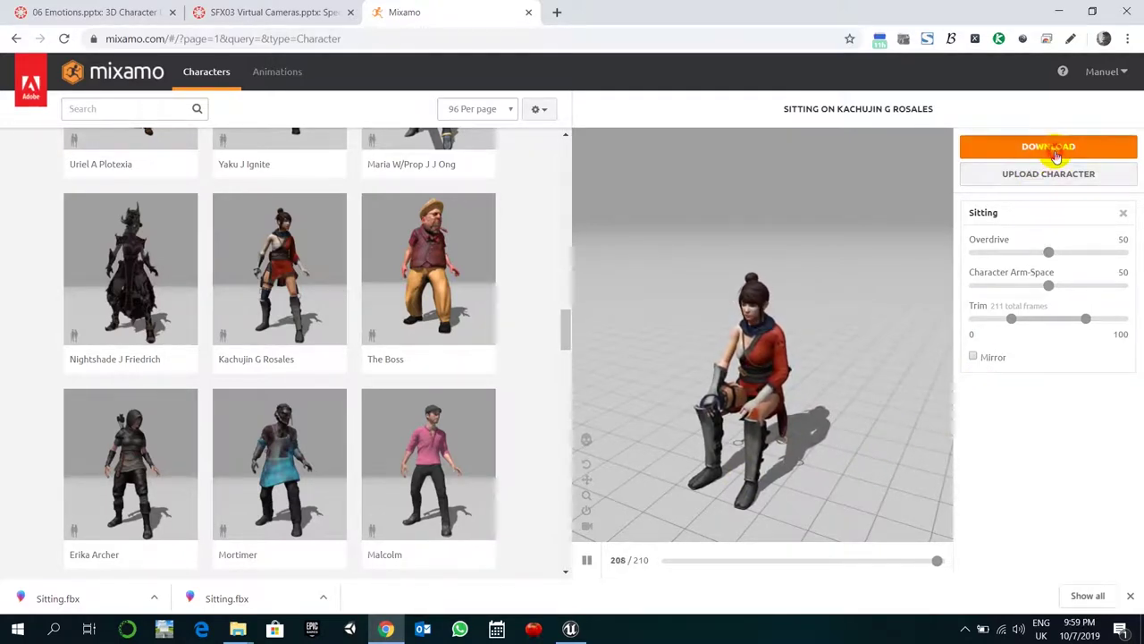
{"action": "left_click", "coordinate": [1056, 152]}
{"action": "left_click", "coordinate": [723, 211]}
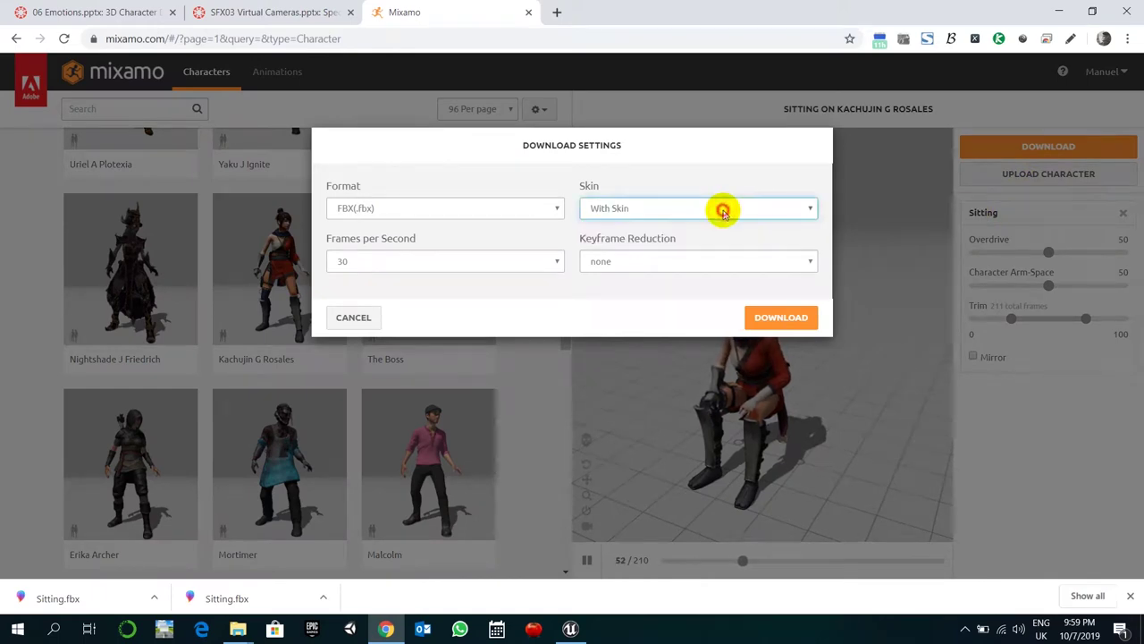
{"action": "left_click", "coordinate": [733, 264]}
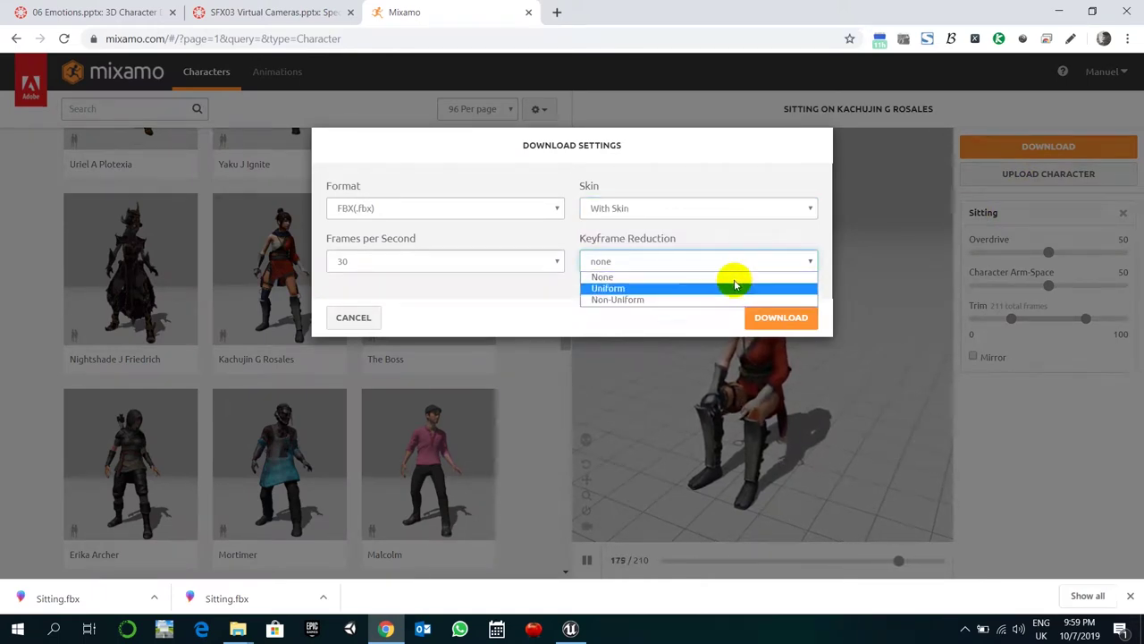
{"action": "left_click", "coordinate": [732, 276]}
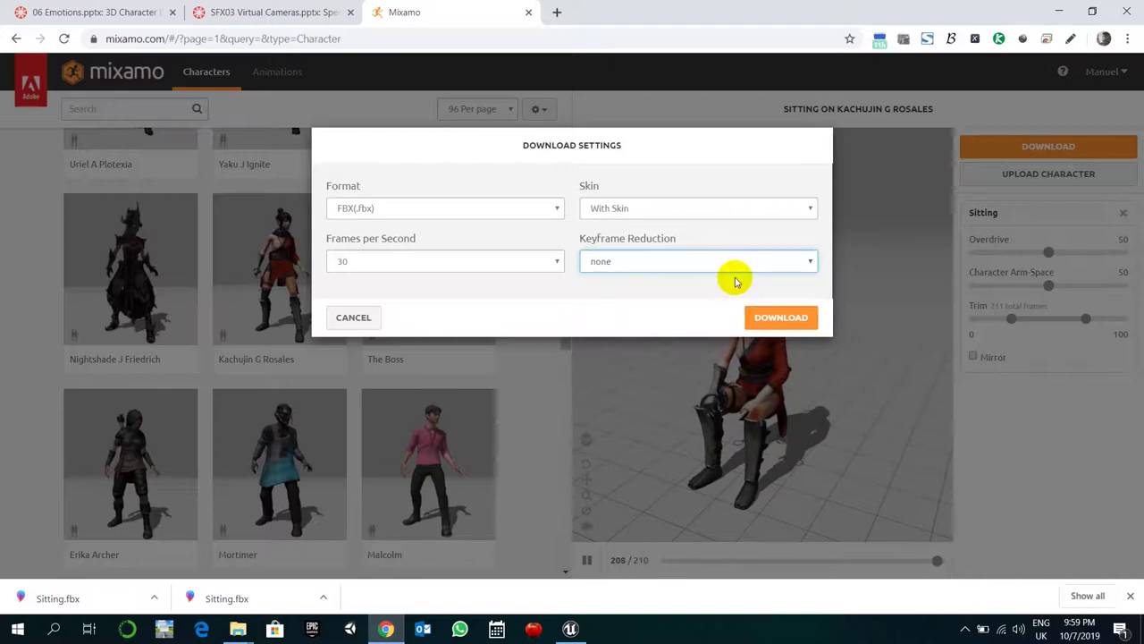
{"action": "left_click", "coordinate": [782, 317]}
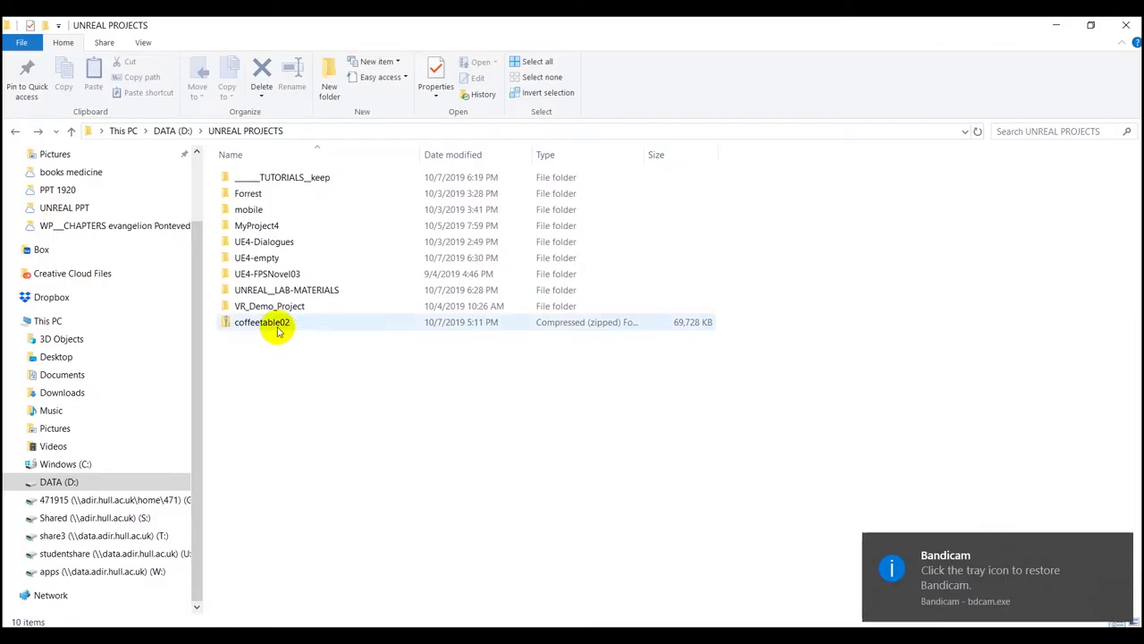
{"action": "right_click", "coordinate": [278, 329]}
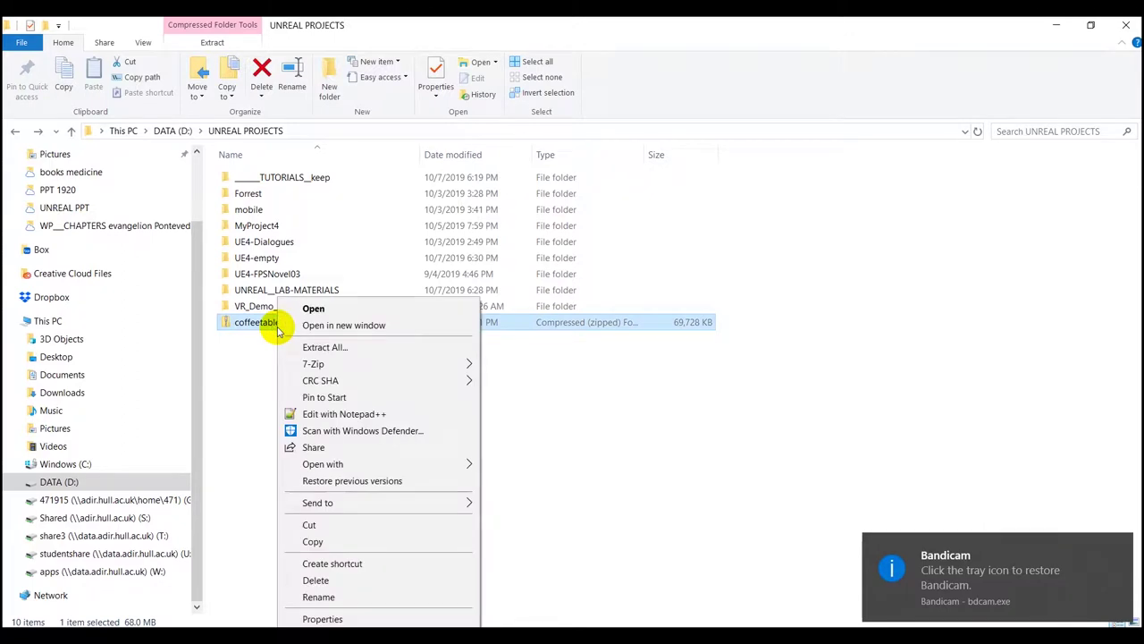
- Extract coffeetable02.zip and launch its Thirdpexa01 project with Unreal Engine 4.23
{"action": "left_click", "coordinate": [386, 350]}
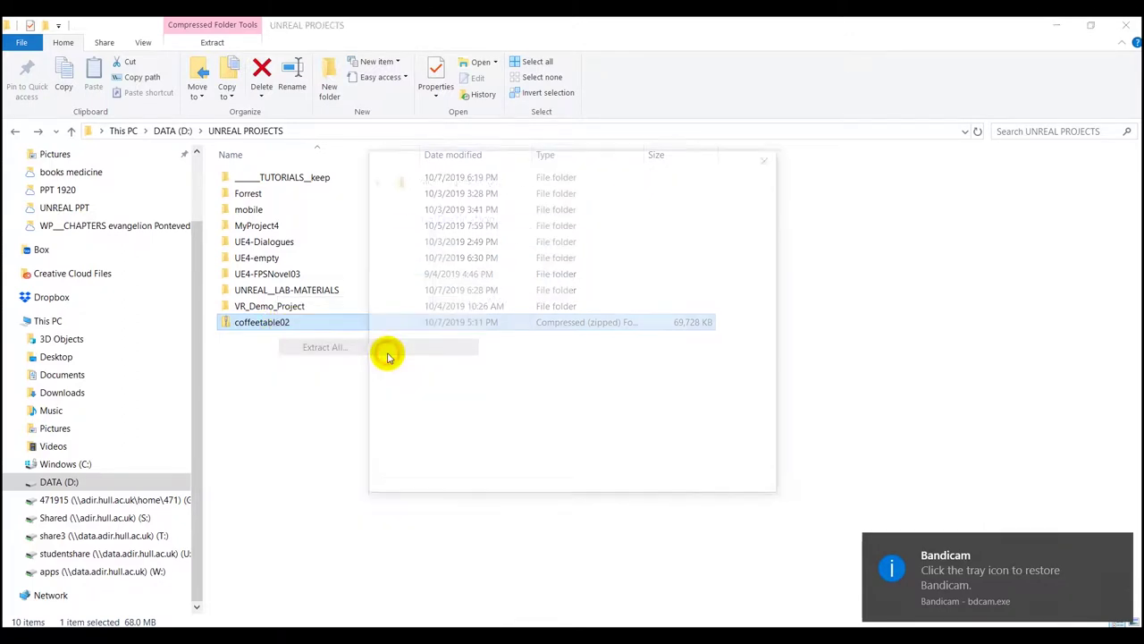
{"action": "left_click", "coordinate": [691, 483]}
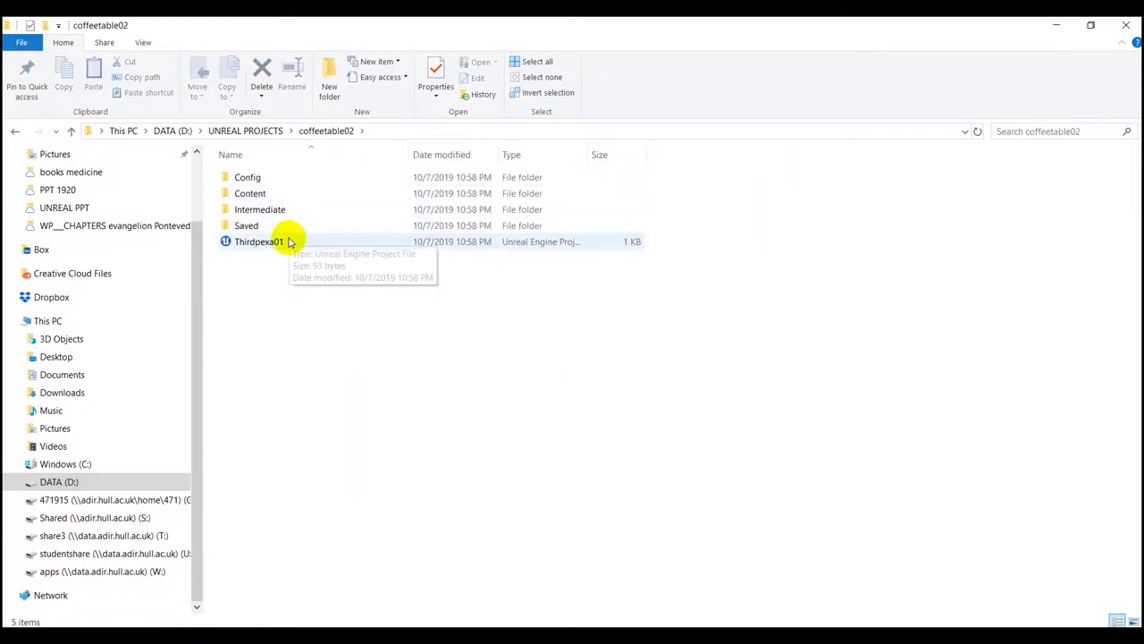
{"action": "double_click", "coordinate": [284, 242]}
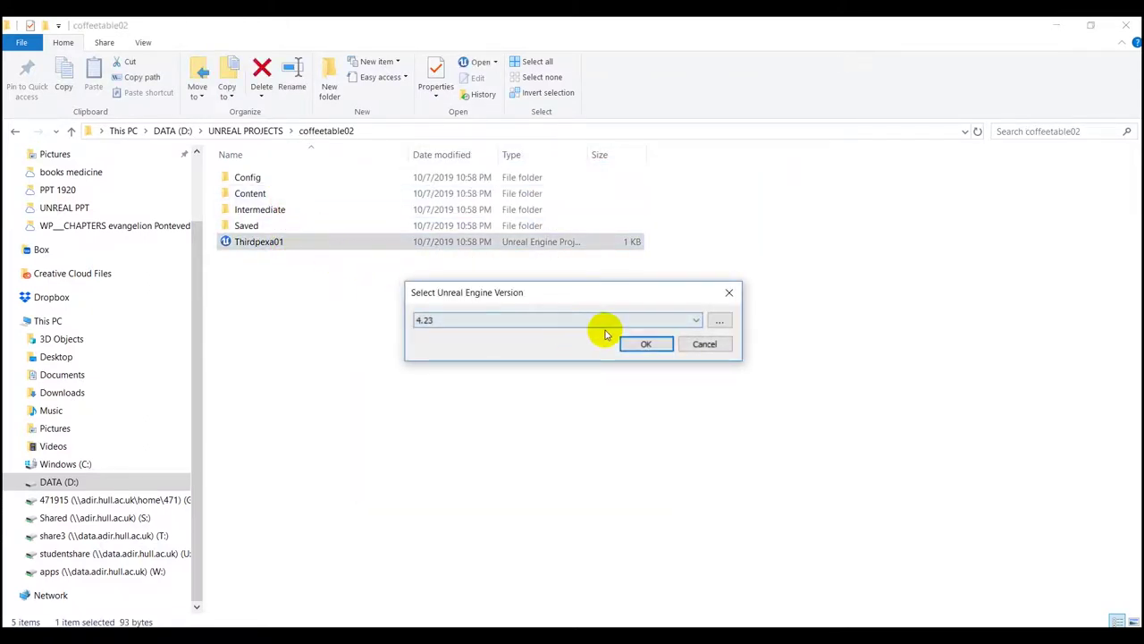
{"action": "left_click", "coordinate": [664, 325]}
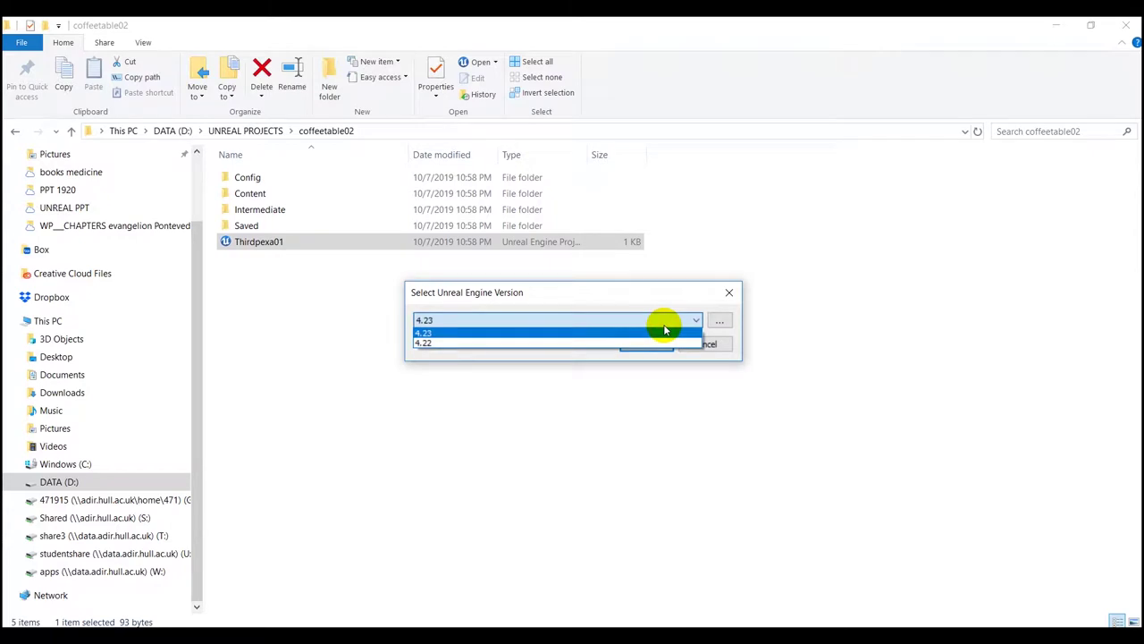
{"action": "left_click", "coordinate": [658, 332]}
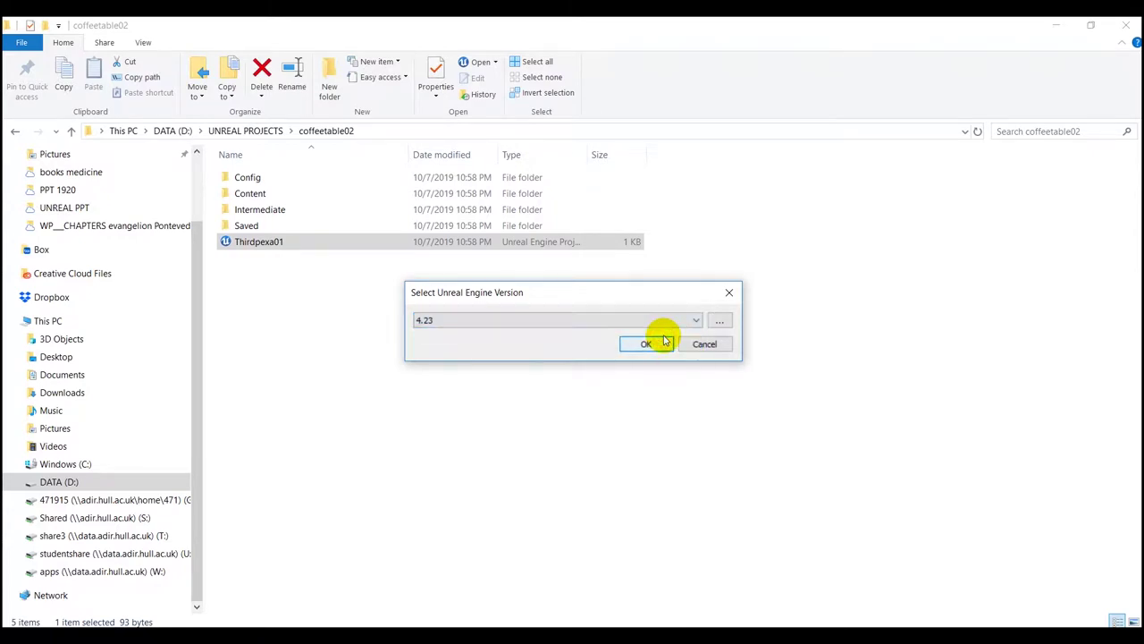
{"action": "left_click", "coordinate": [646, 345]}
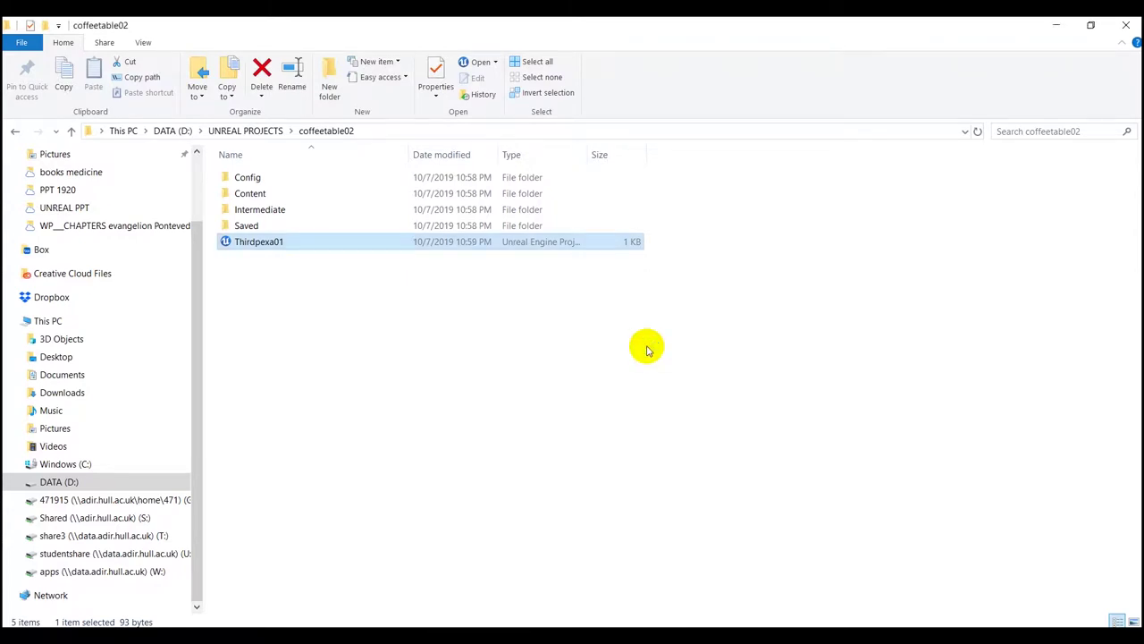
{"action": "left_click", "coordinate": [1055, 25]}
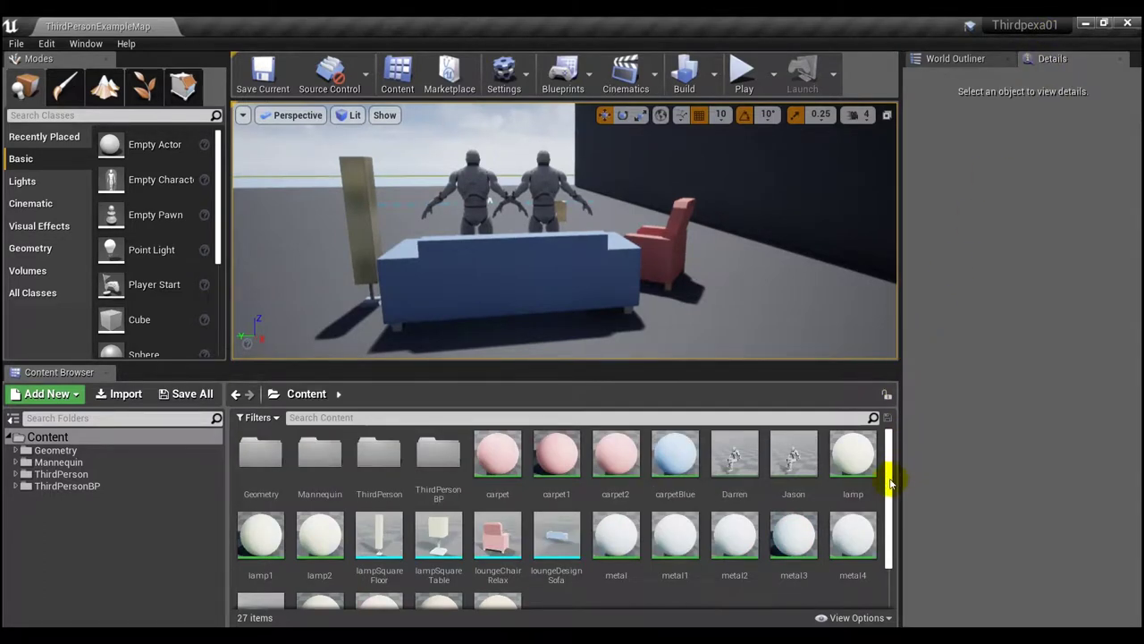
- Play-test the level by walking the character around the sofa, then save ThirdPersonExampleMap
{"action": "left_click_drag", "start_coordinate": [890, 483], "coordinate": [899, 427]}
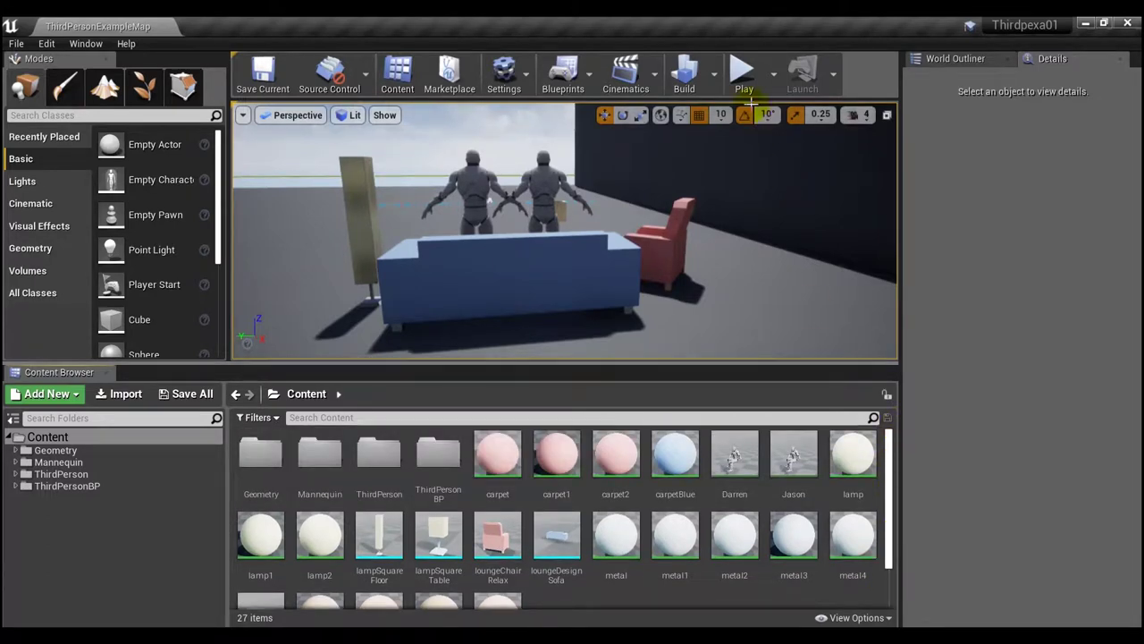
{"action": "left_click", "coordinate": [741, 78]}
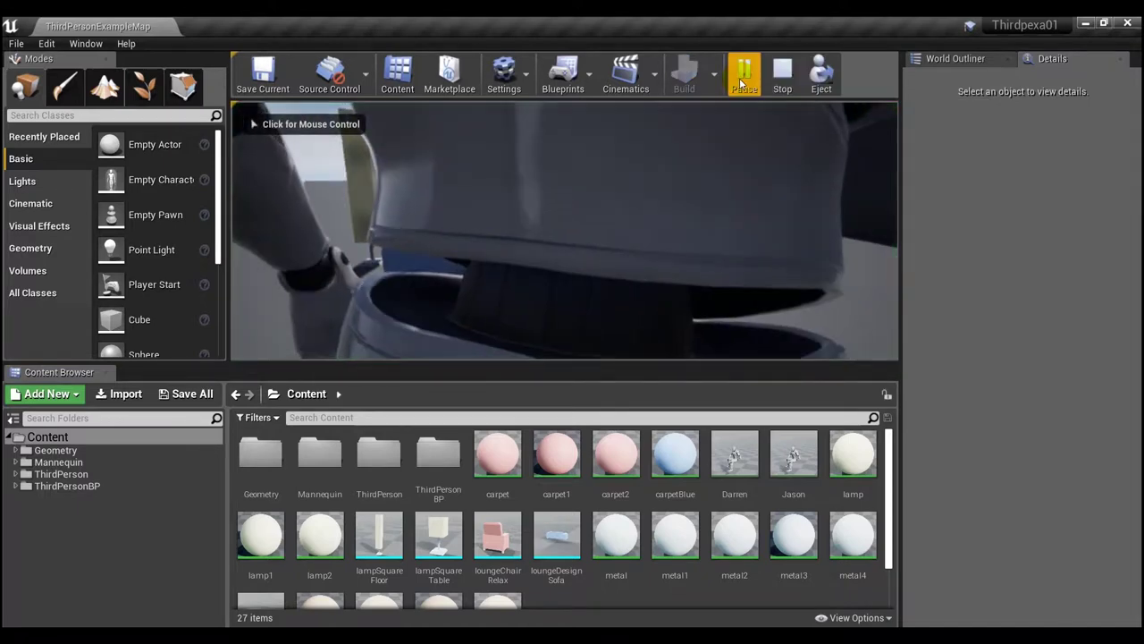
{"action": "left_click", "coordinate": [637, 197]}
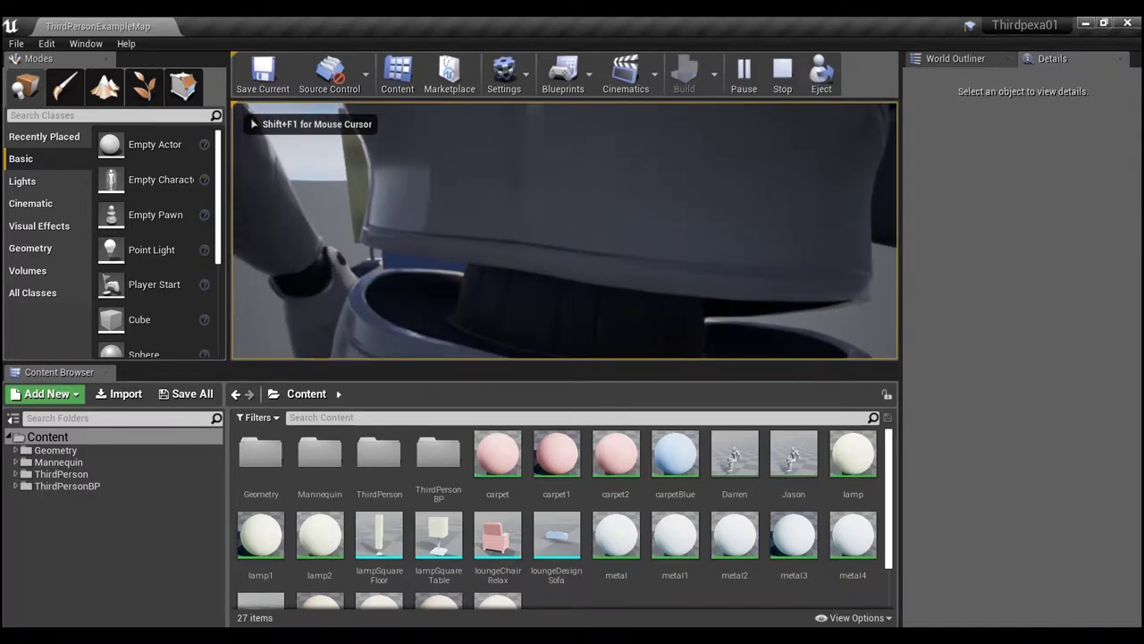
{"action": "key", "text": "w"}
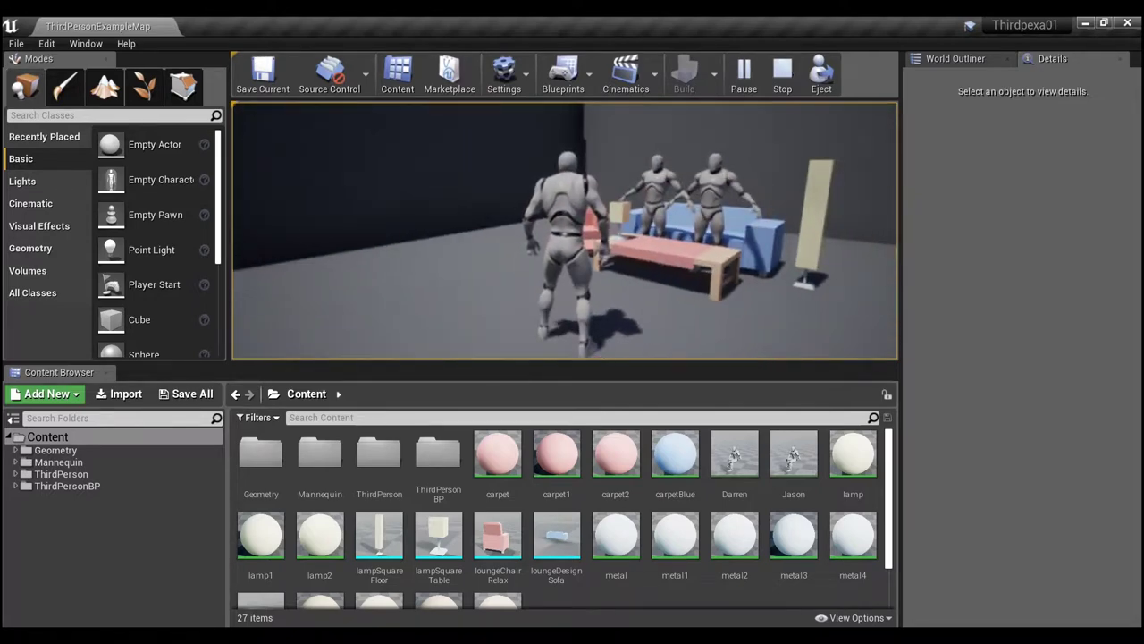
{"action": "key", "text": "w"}
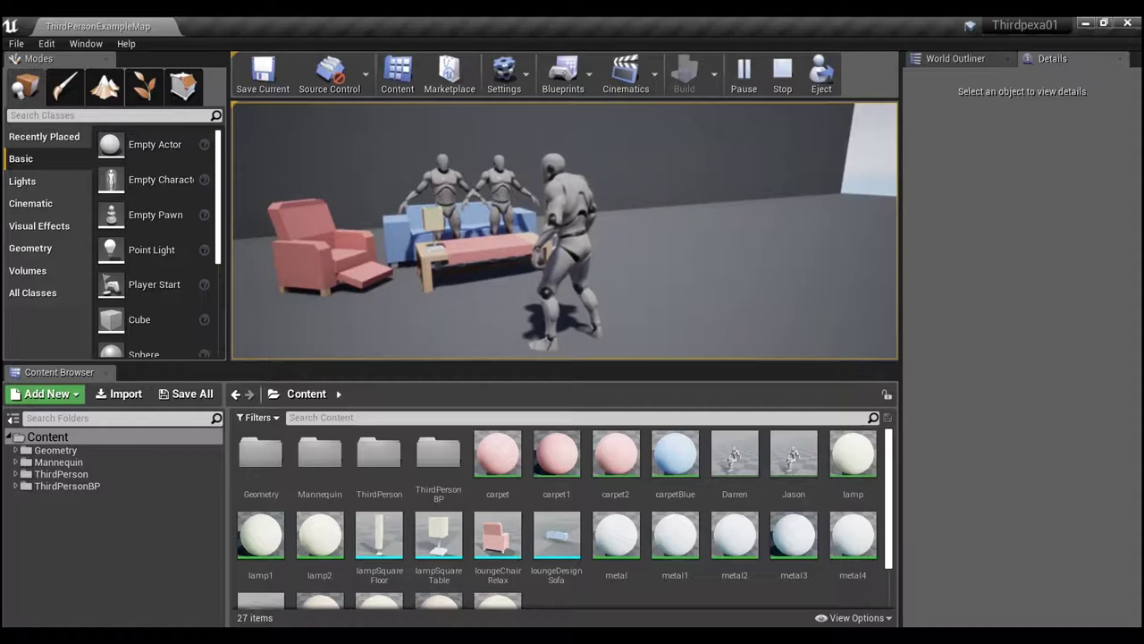
{"action": "key", "text": "Escape"}
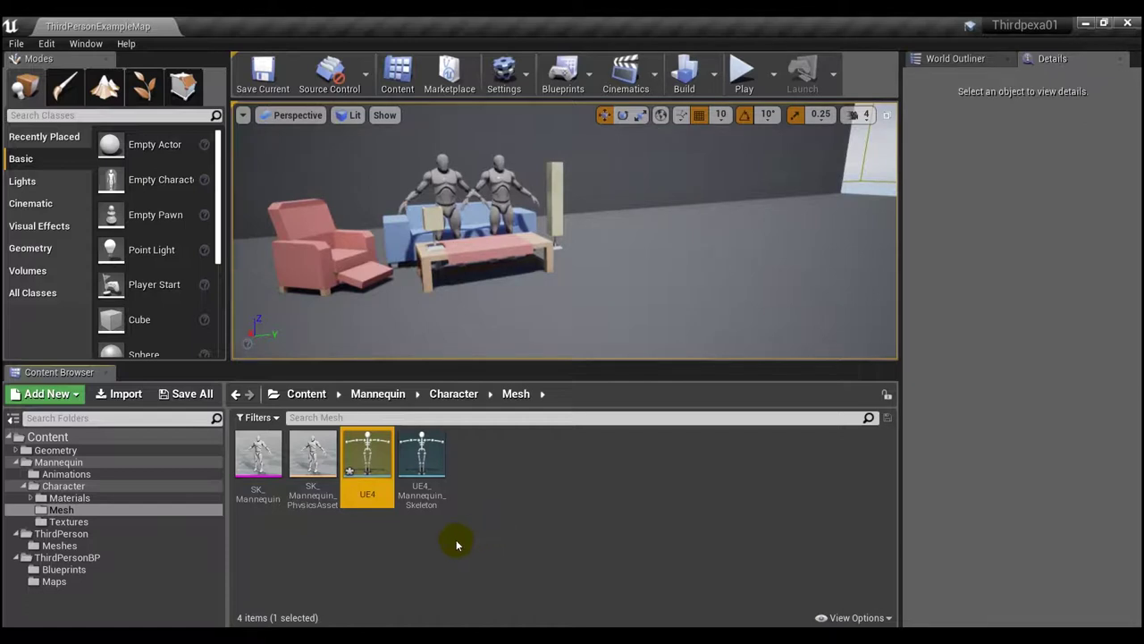
{"action": "left_click", "coordinate": [56, 437]}
{"action": "left_click", "coordinate": [259, 72]}
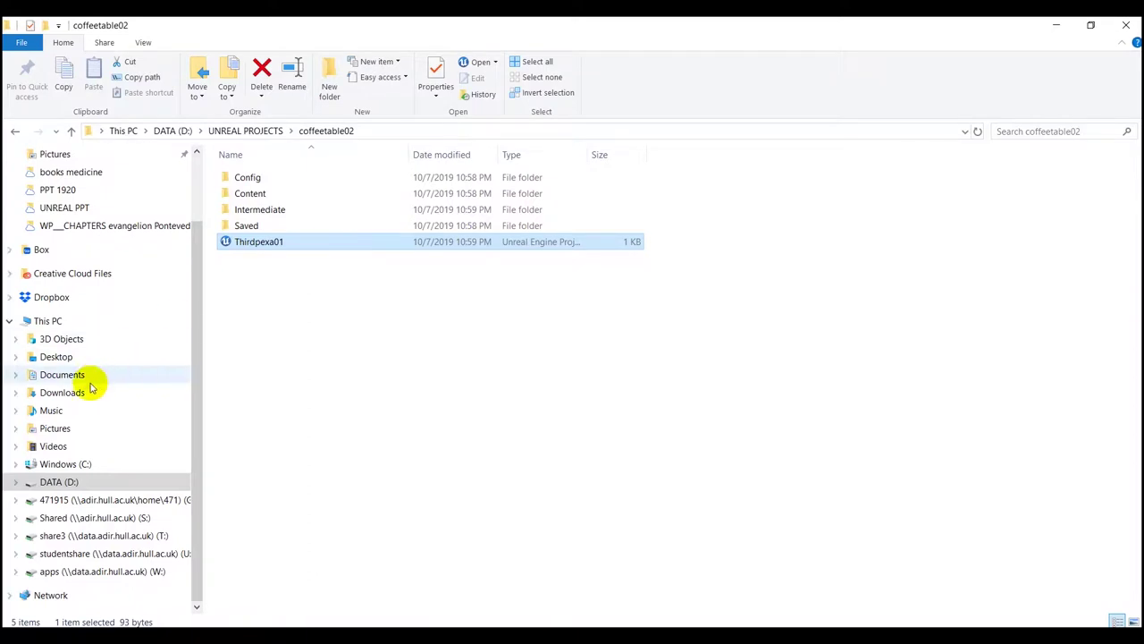
- Go through the C: and D: drives to Downloads and select the Sitting KACHUJIN FBX
{"action": "left_click", "coordinate": [57, 465]}
{"action": "left_click", "coordinate": [58, 482]}
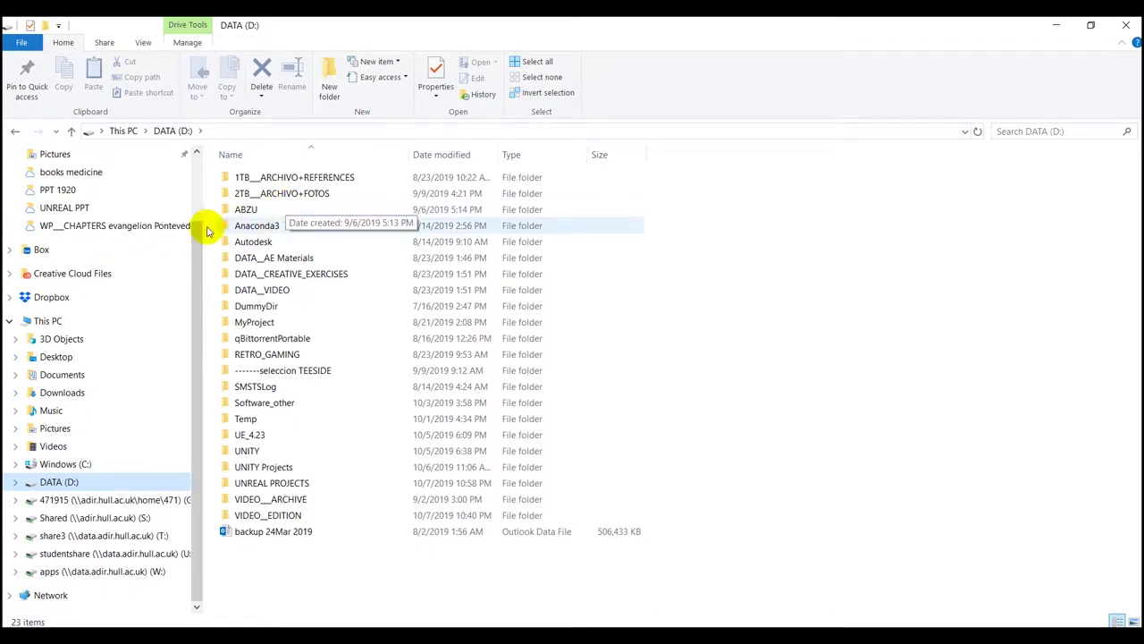
{"action": "left_click", "coordinate": [89, 394]}
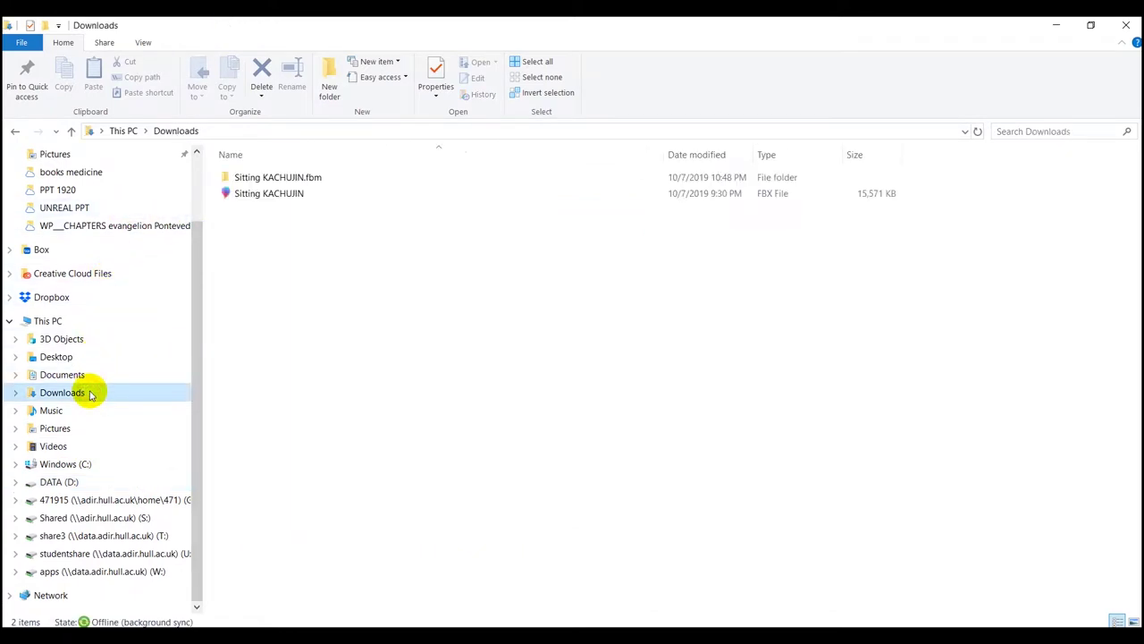
{"action": "left_click", "coordinate": [289, 193]}
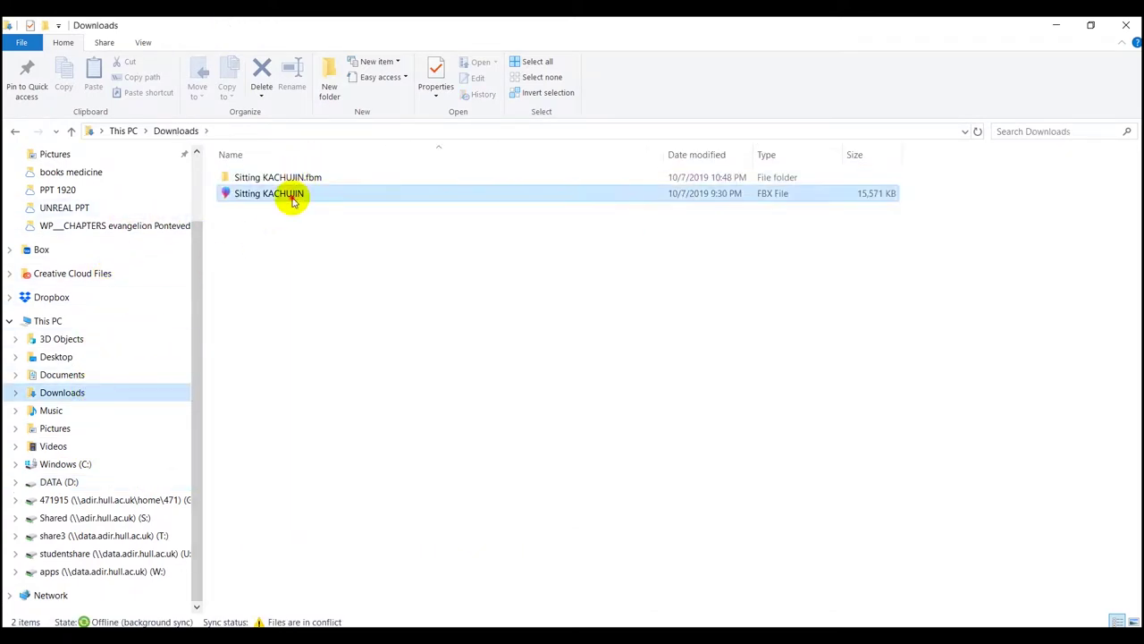
{"action": "double_click", "coordinate": [467, 21]}
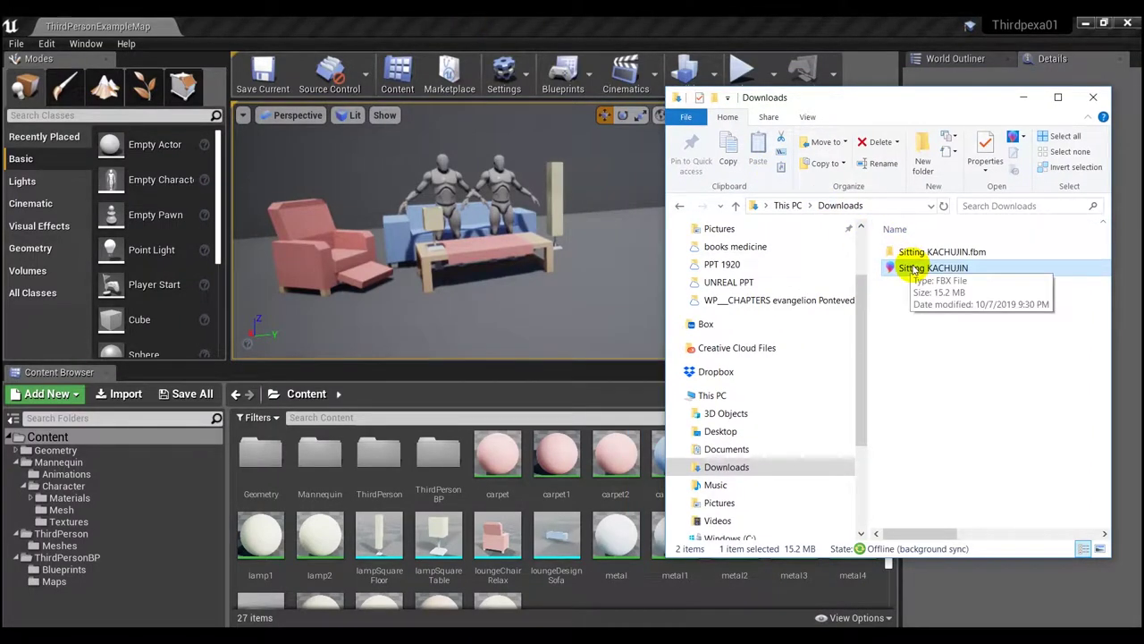
- Drag the Sitting KACHUJIN FBX into Content, enable Import Animations, and import it
{"action": "left_click_drag", "start_coordinate": [912, 268], "coordinate": [606, 605]}
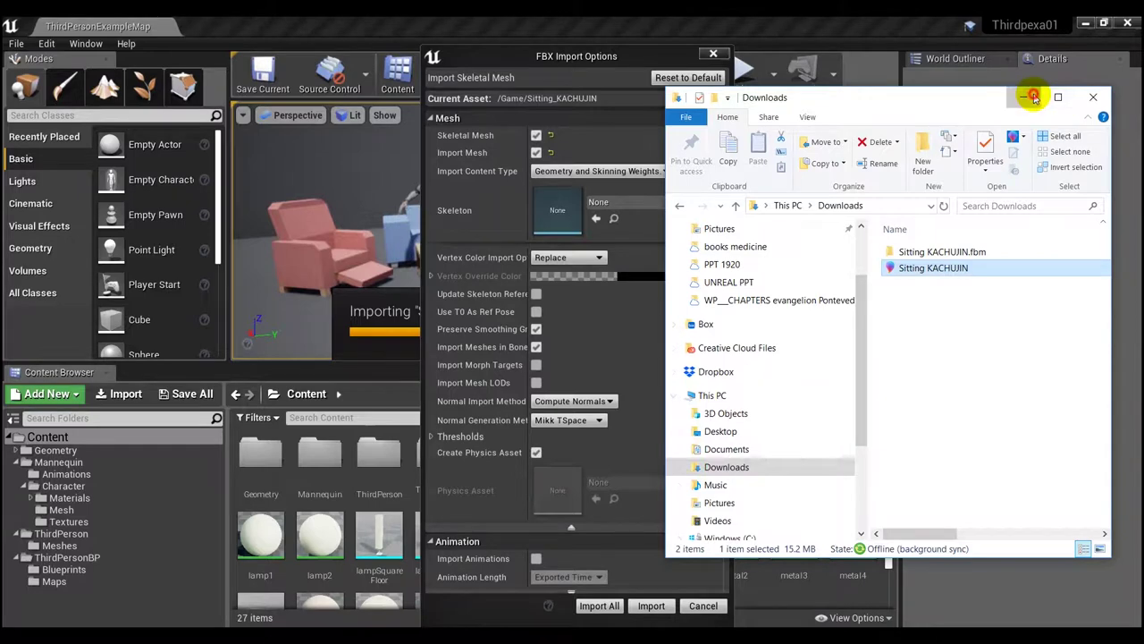
{"action": "left_click", "coordinate": [1033, 97]}
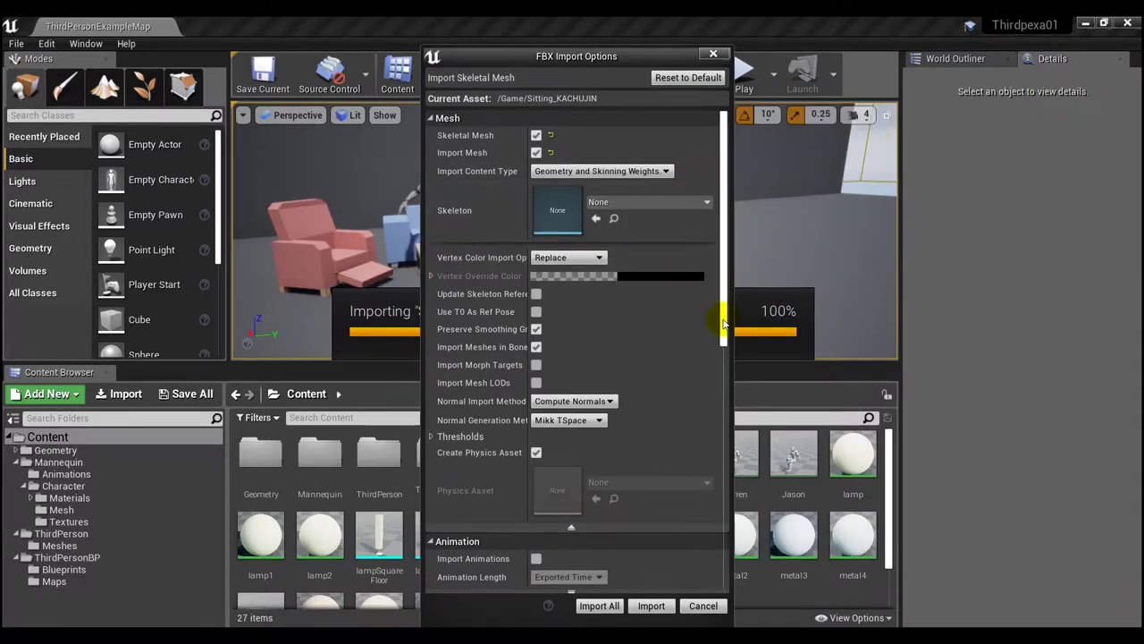
{"action": "left_click_drag", "start_coordinate": [724, 331], "coordinate": [741, 439]}
{"action": "left_click", "coordinate": [537, 289]}
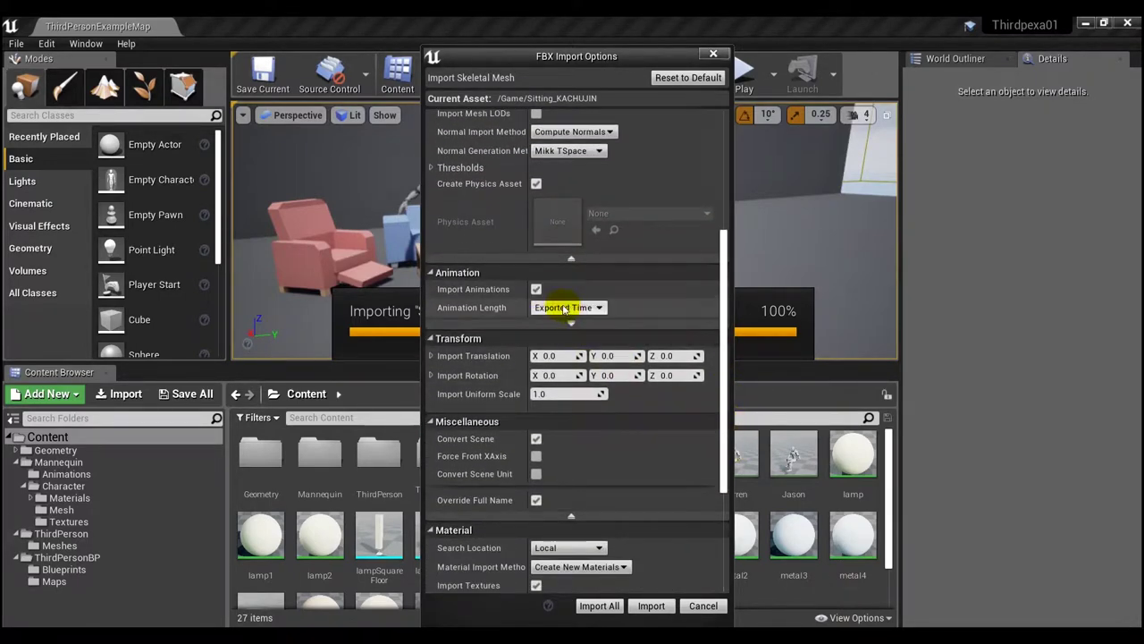
{"action": "left_click_drag", "start_coordinate": [723, 298], "coordinate": [722, 388]}
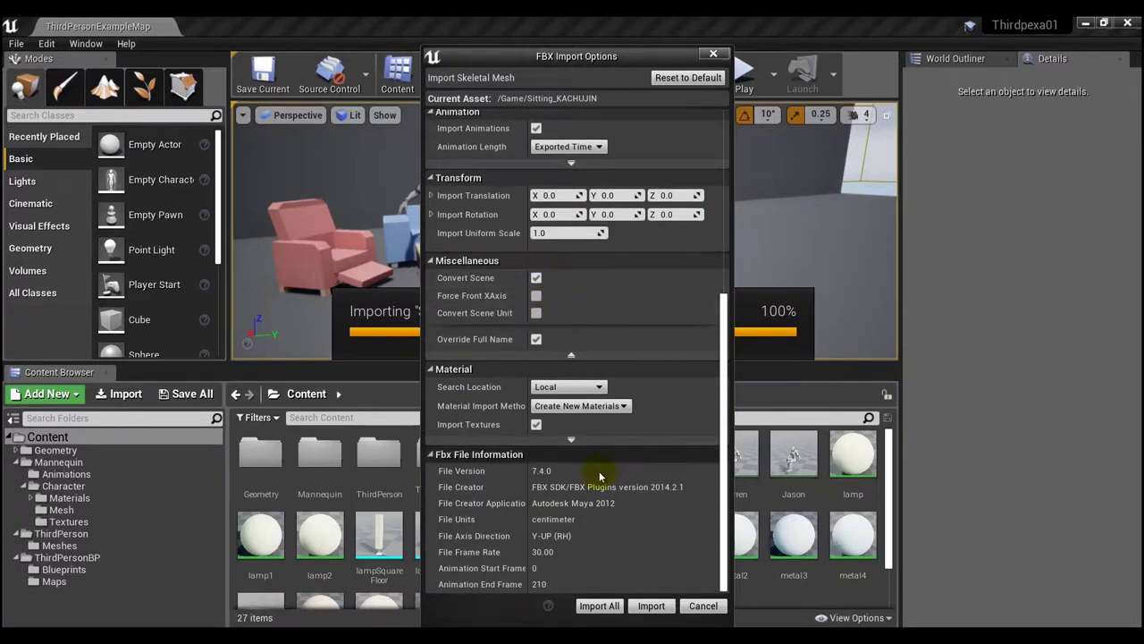
{"action": "left_click", "coordinate": [612, 605]}
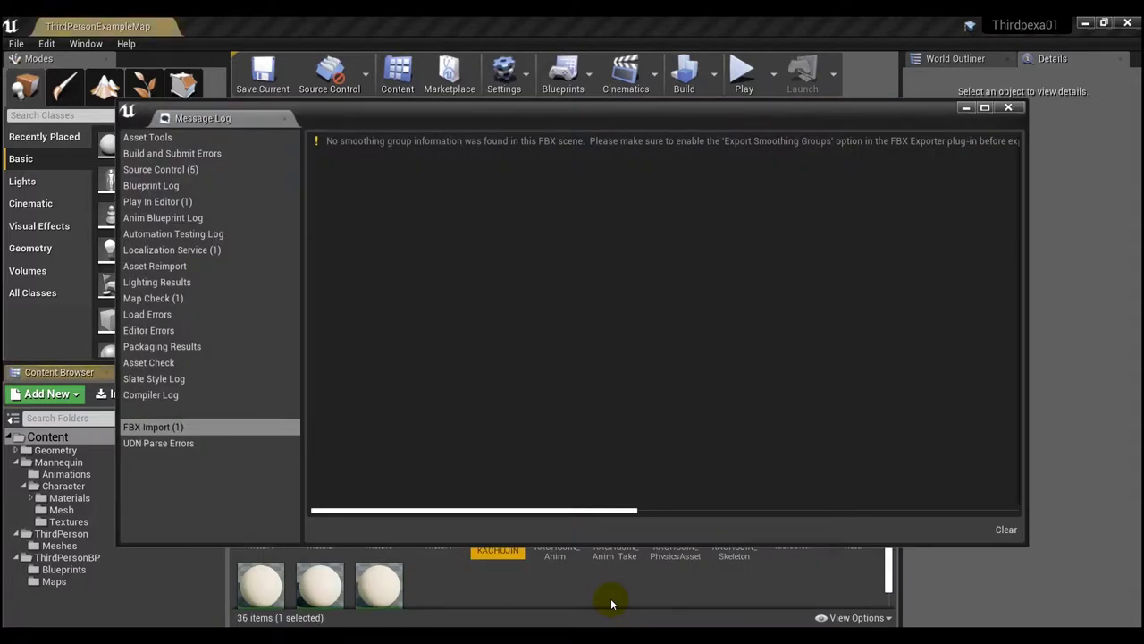
{"action": "left_click", "coordinate": [1008, 108]}
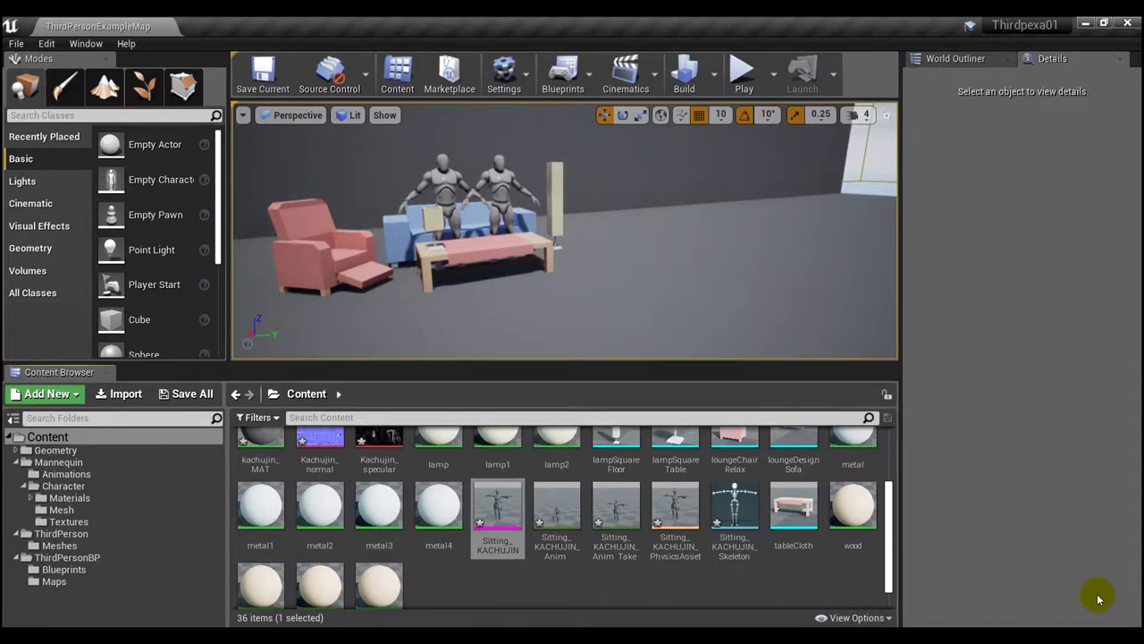
- Preview the Sitting_KACHUJIN mesh, close it, and open the kachujin_MAT material
{"action": "double_click", "coordinate": [494, 515]}
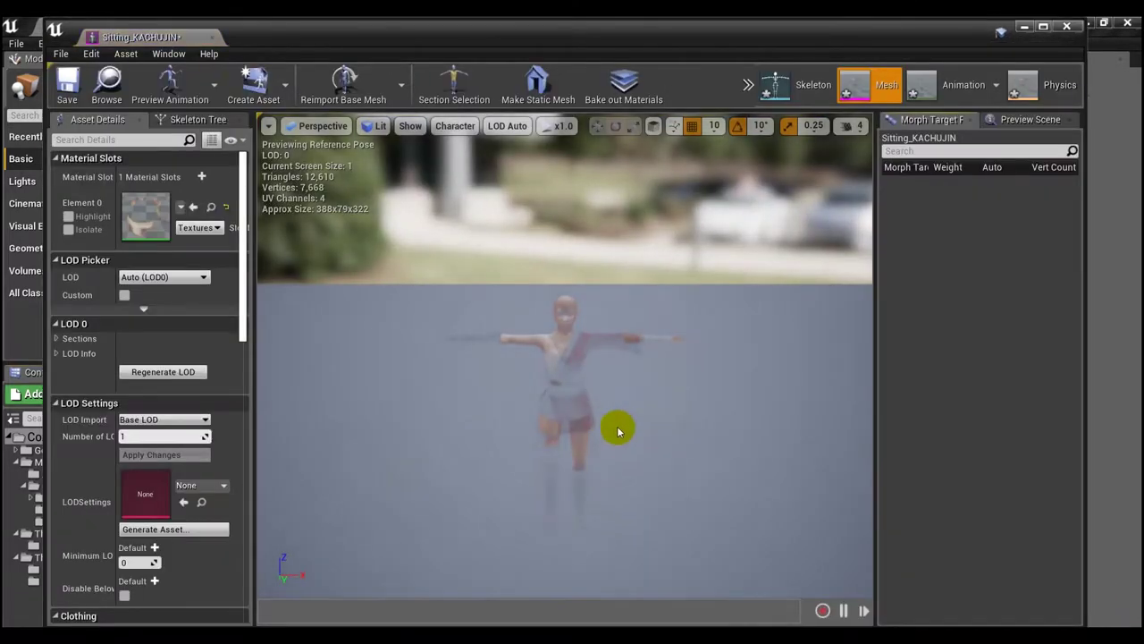
{"action": "left_click", "coordinate": [212, 38]}
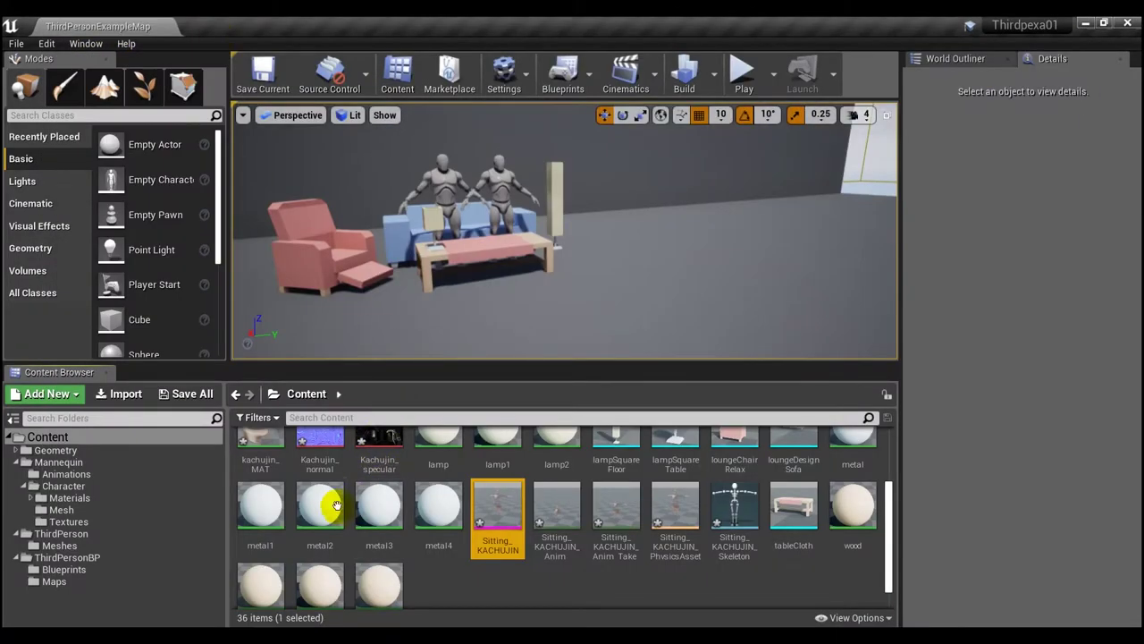
{"action": "scroll", "coordinate": [335, 505], "scroll_direction": "up", "scroll_amount": 2}
{"action": "left_click", "coordinate": [278, 502]}
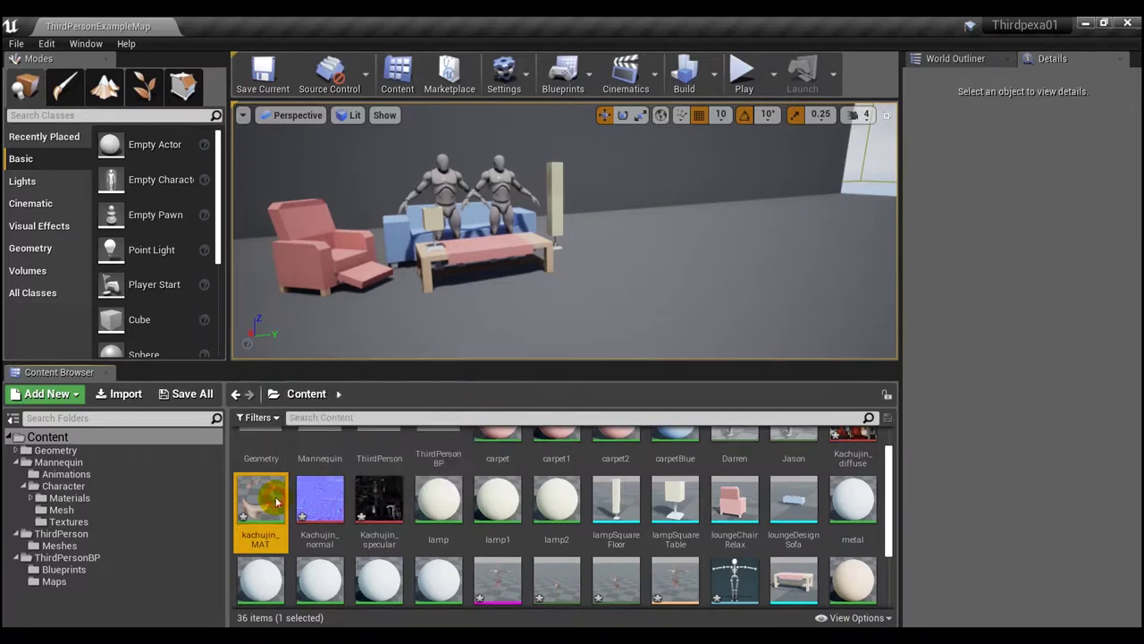
{"action": "double_click", "coordinate": [277, 502]}
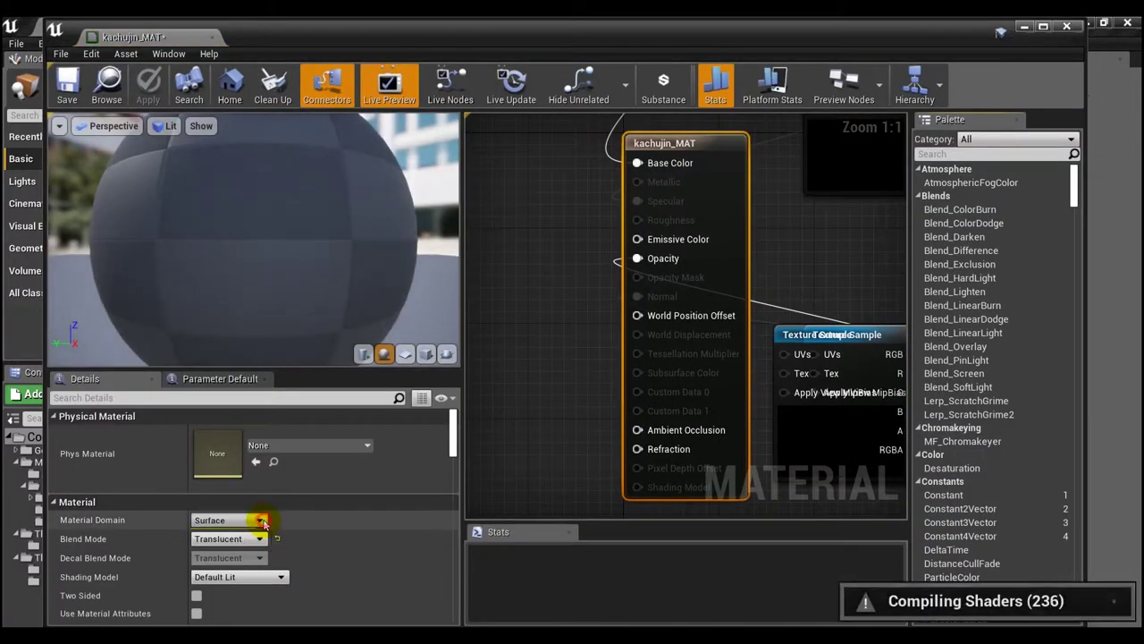
- Keep kachujin_MAT's Surface domain, switch its blend mode to Masked, and apply the changes
{"action": "left_click", "coordinate": [260, 520]}
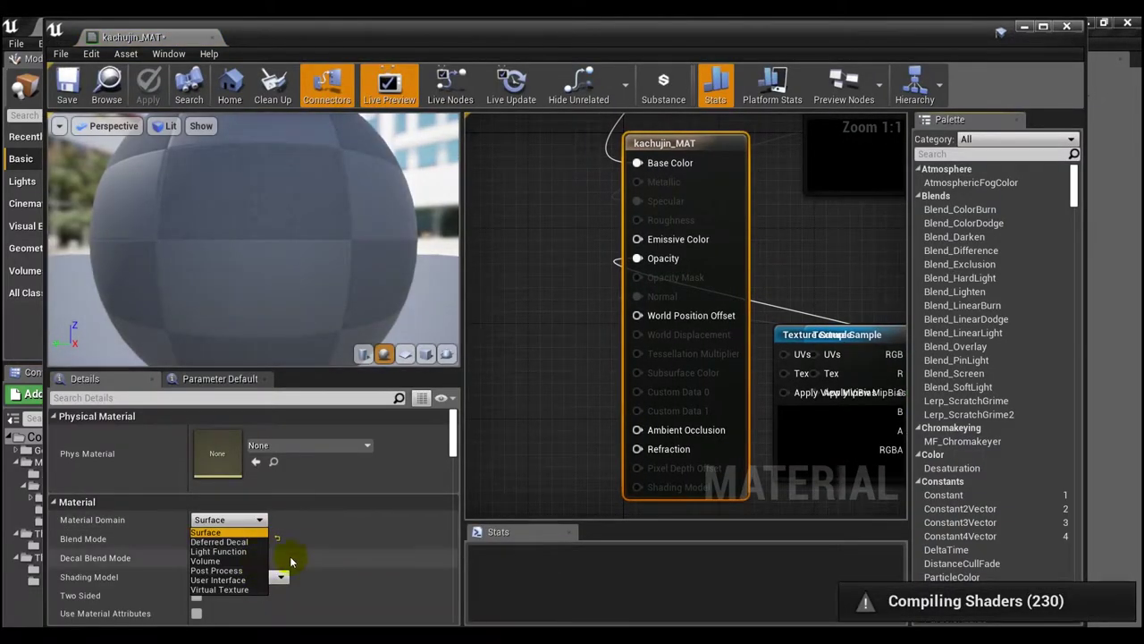
{"action": "left_click", "coordinate": [290, 562]}
{"action": "left_click", "coordinate": [262, 538]}
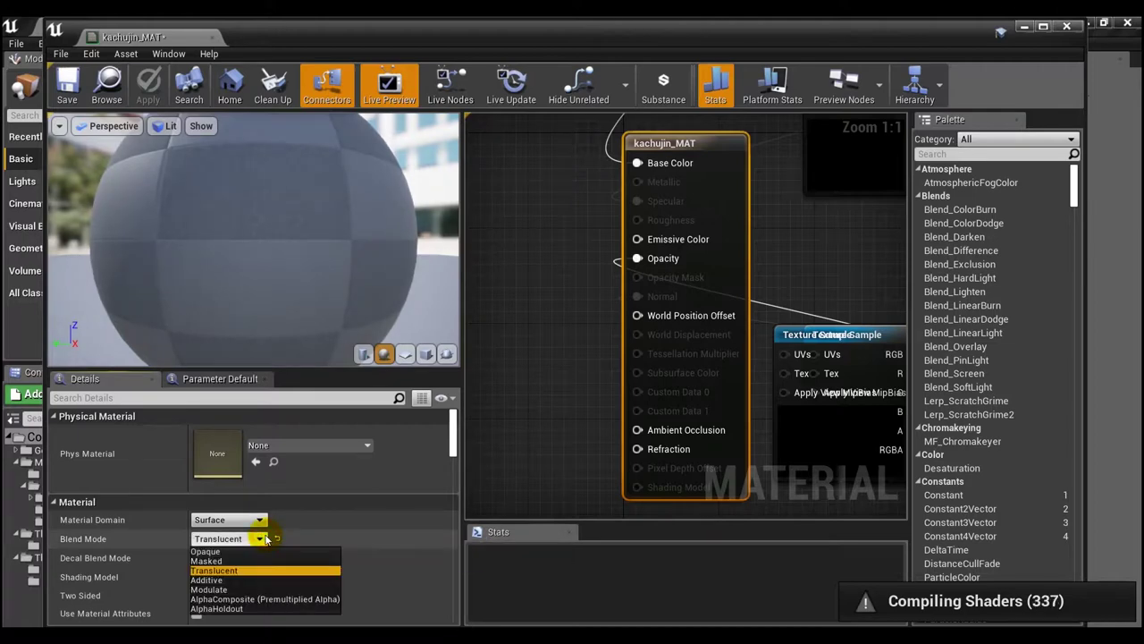
{"action": "left_click", "coordinate": [260, 561]}
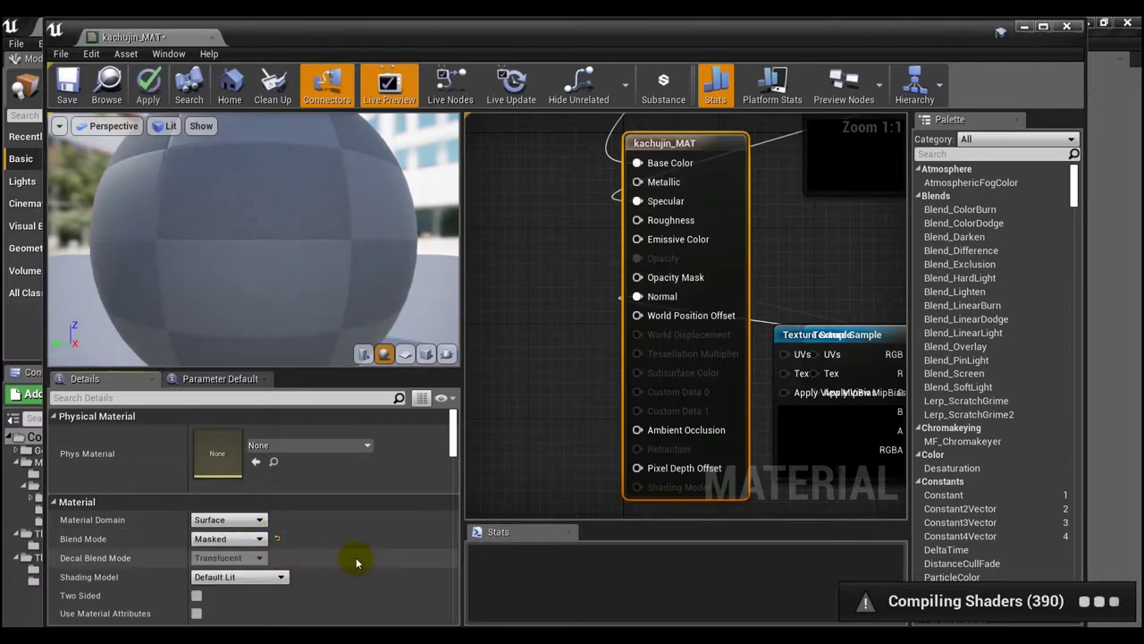
{"action": "left_click", "coordinate": [213, 38]}
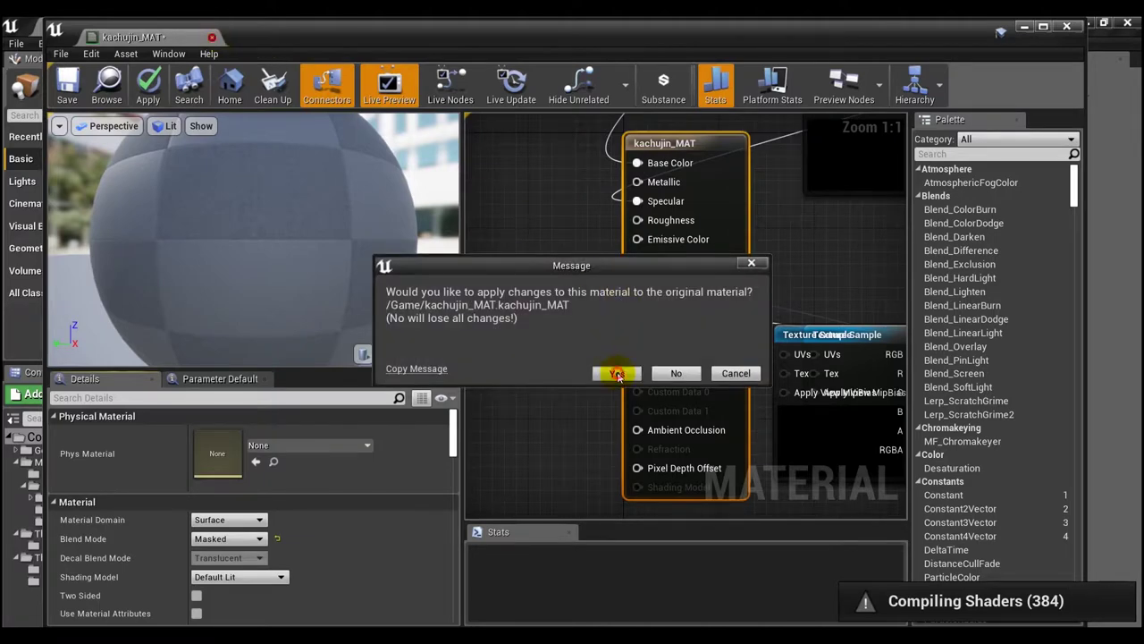
{"action": "left_click", "coordinate": [617, 374]}
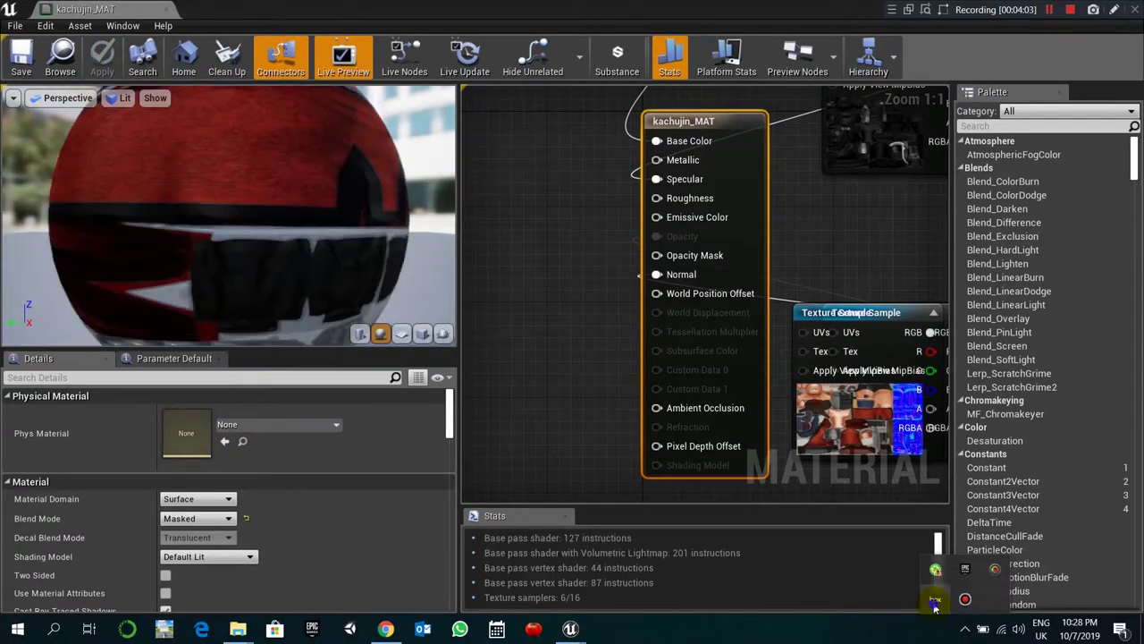
{"action": "right_click", "coordinate": [935, 598]}
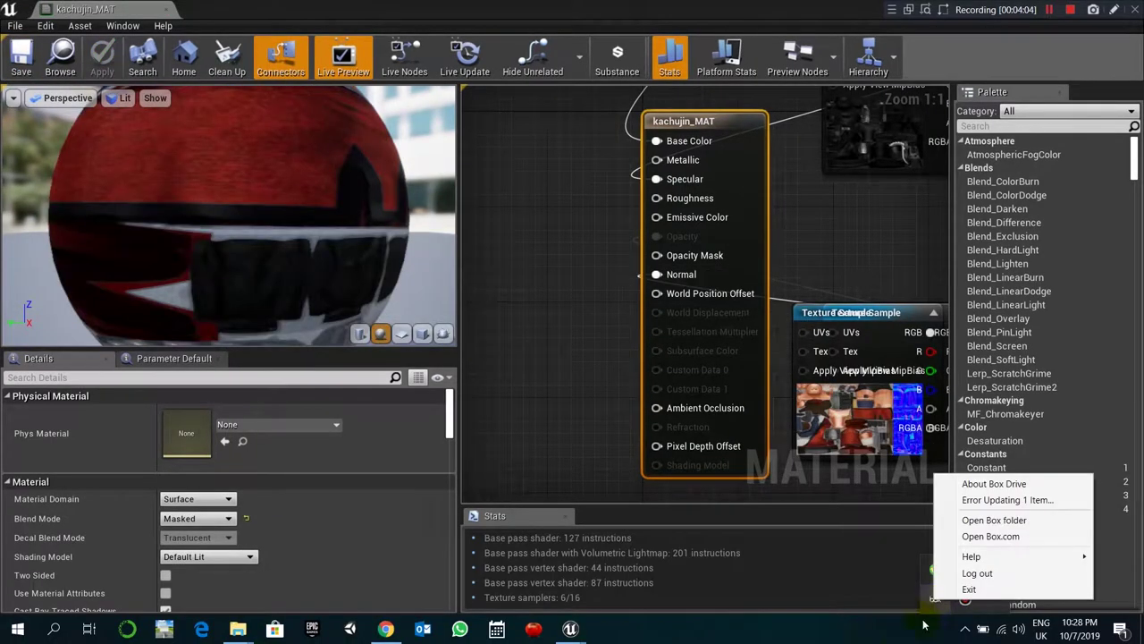
{"action": "left_click", "coordinate": [869, 637]}
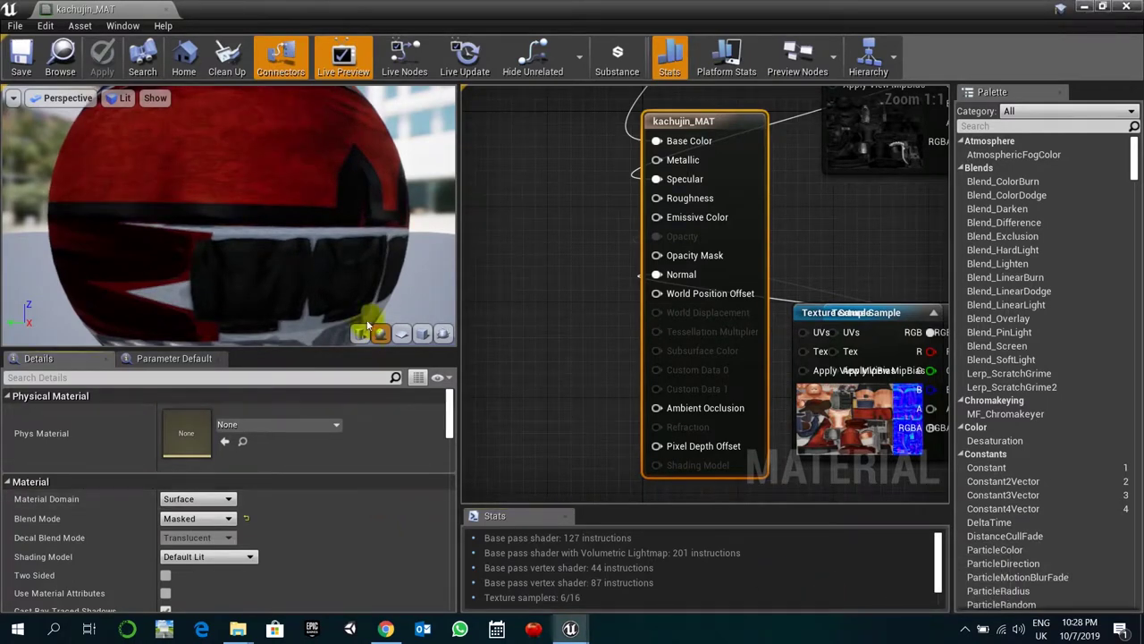
{"action": "left_click", "coordinate": [169, 10]}
{"action": "left_click", "coordinate": [348, 256]}
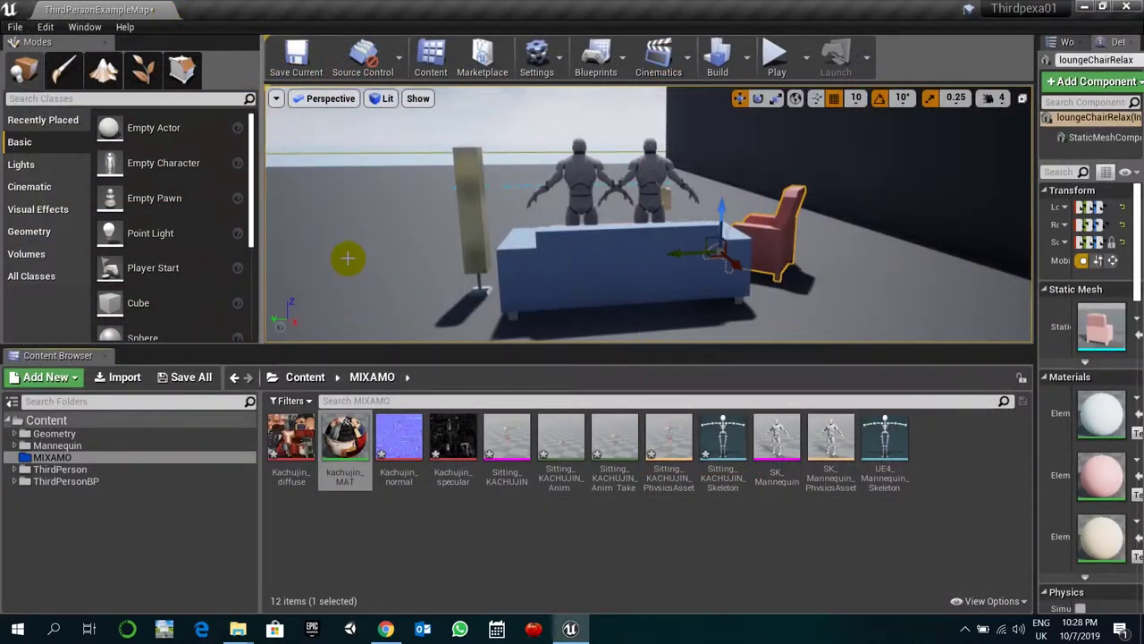
- Save all, then place Sitting_KACHUJIN and its sitting animation in the level to test
{"action": "left_click", "coordinate": [16, 29]}
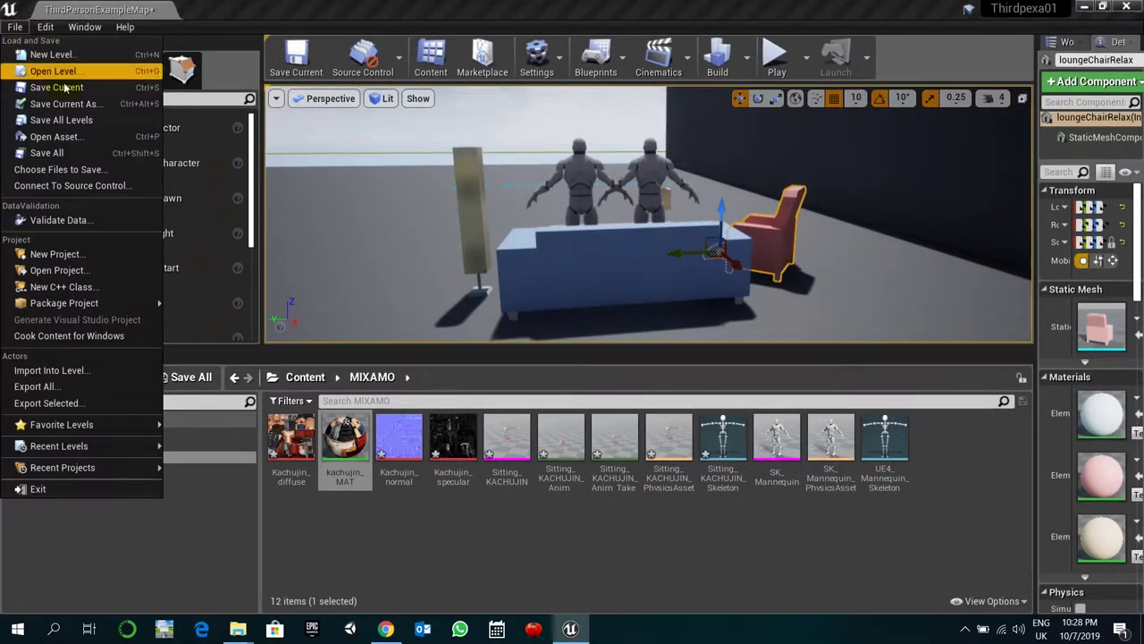
{"action": "left_click", "coordinate": [101, 154]}
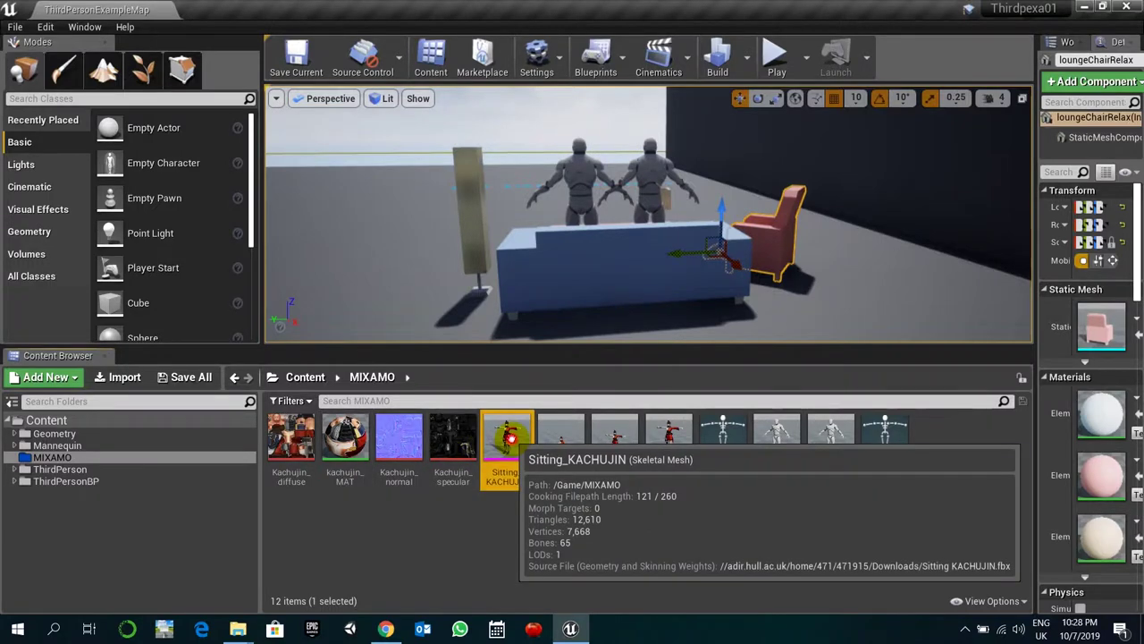
{"action": "left_click_drag", "start_coordinate": [507, 438], "coordinate": [412, 291]}
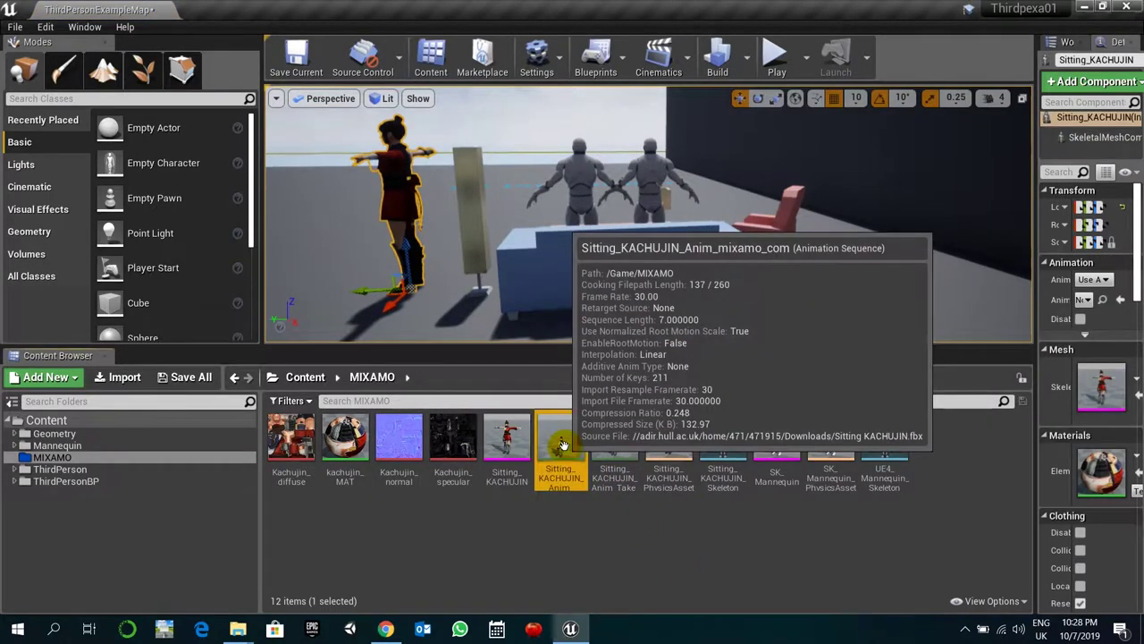
{"action": "left_click_drag", "start_coordinate": [561, 438], "coordinate": [388, 305]}
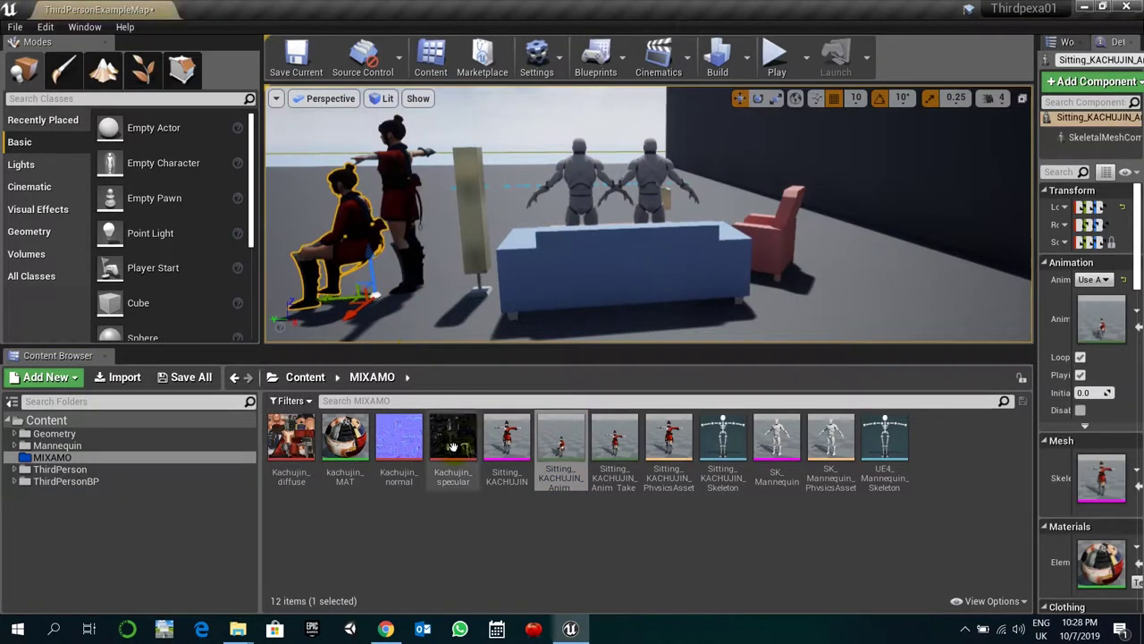
- Delete the standing and sitting Kachujin test characters, then open UE4_Mannequin_Skeleton
{"action": "left_click", "coordinate": [409, 225]}
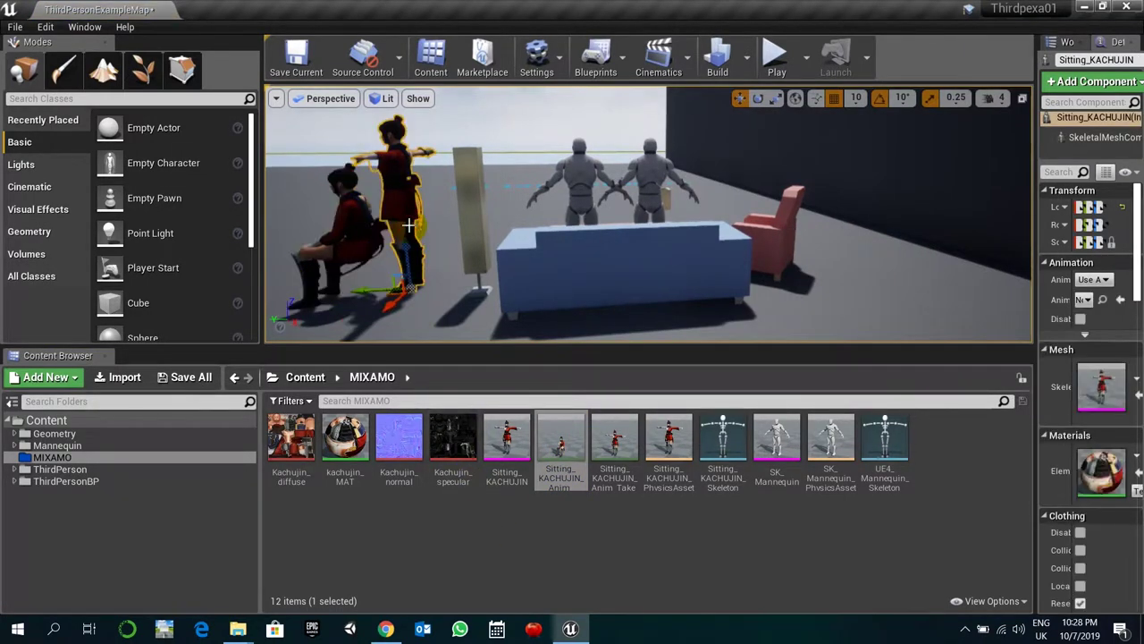
{"action": "key", "text": "Delete"}
{"action": "left_click", "coordinate": [353, 233]}
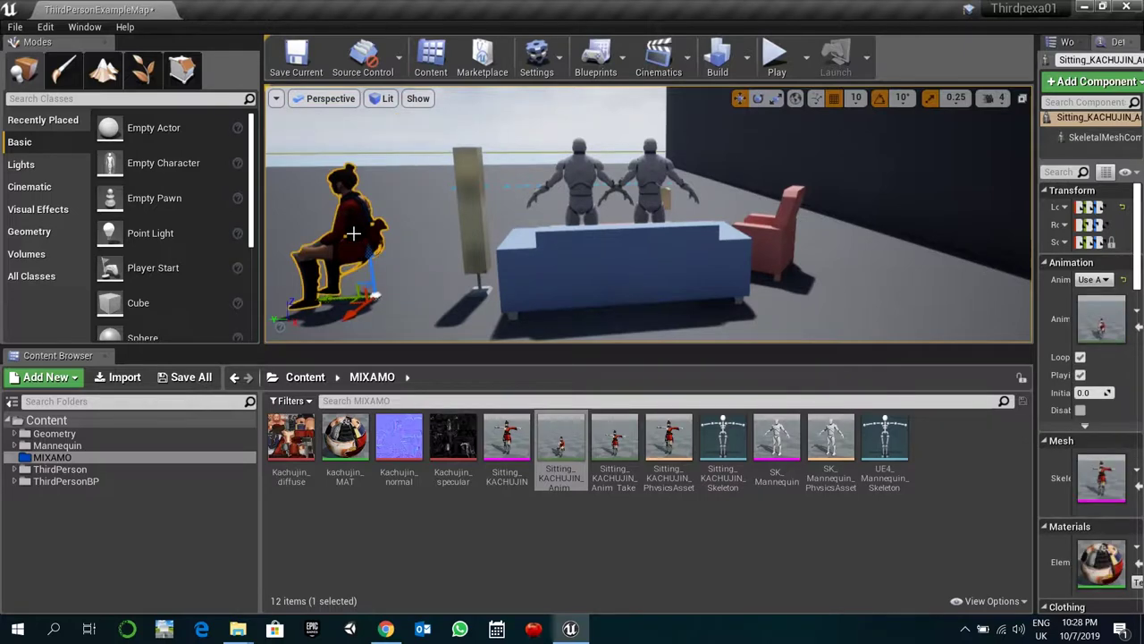
{"action": "key", "text": "Delete"}
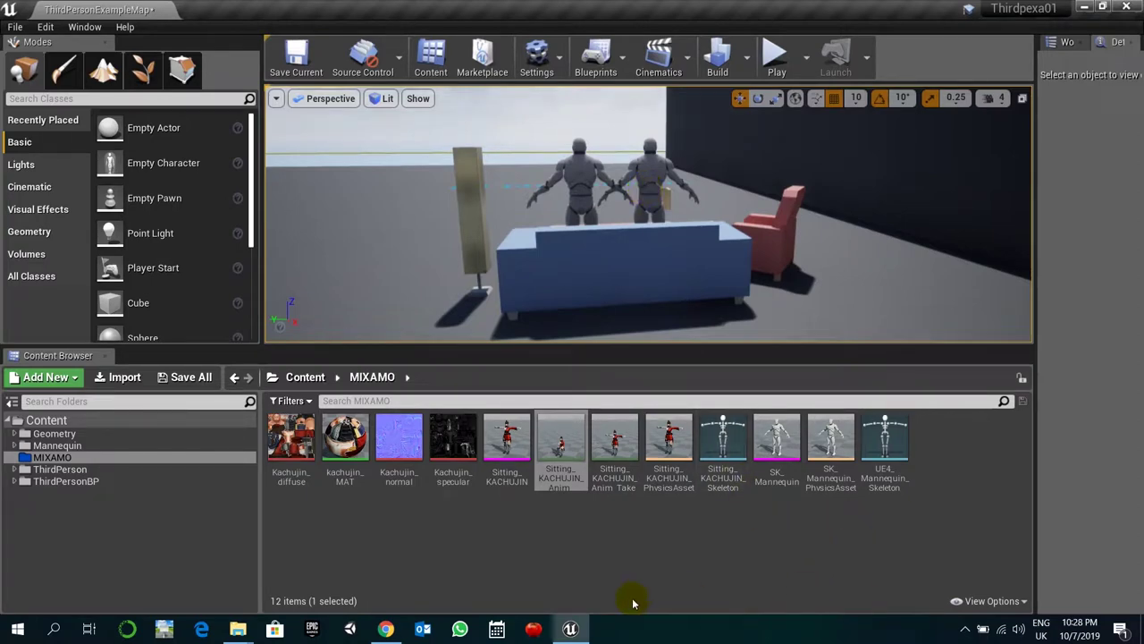
{"action": "double_click", "coordinate": [885, 440]}
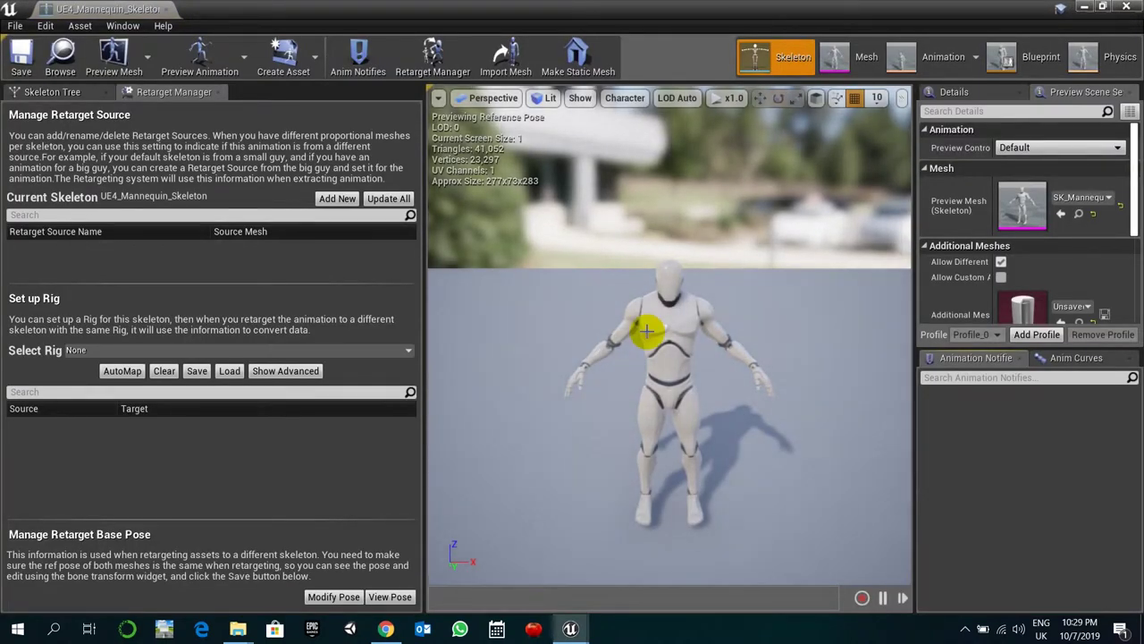
- Give UE4_Mannequin_Skeleton the Humanoid rig and restore its editor into a smaller window
{"action": "left_click", "coordinate": [224, 350]}
{"action": "left_click", "coordinate": [122, 73]}
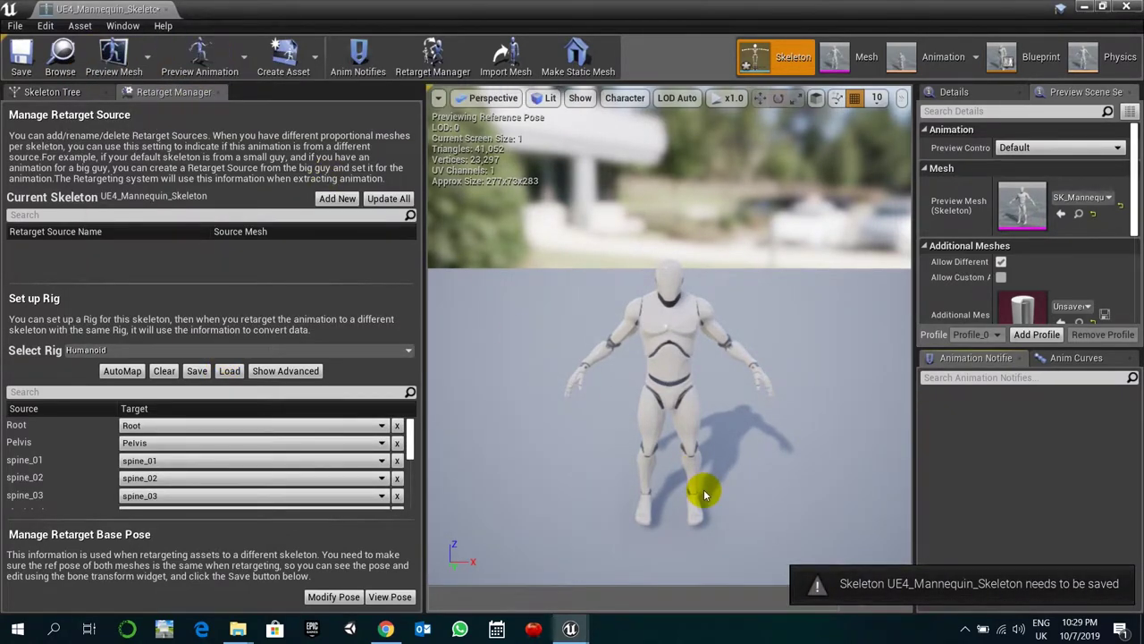
{"action": "left_click", "coordinate": [1104, 7]}
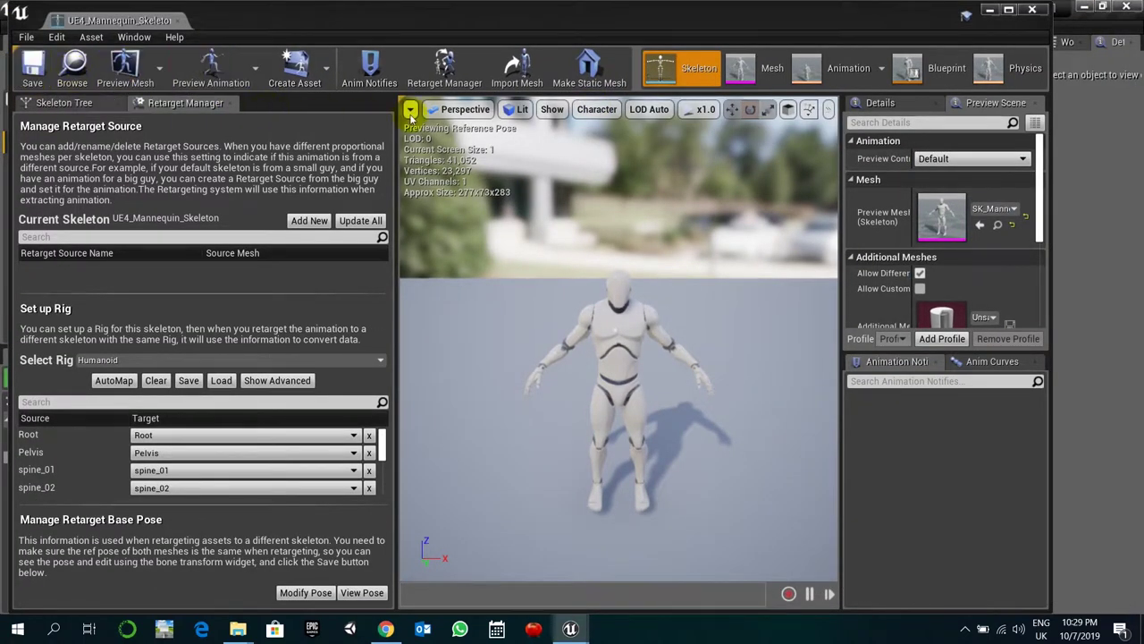
{"action": "left_click_drag", "start_coordinate": [519, 21], "coordinate": [643, 180]}
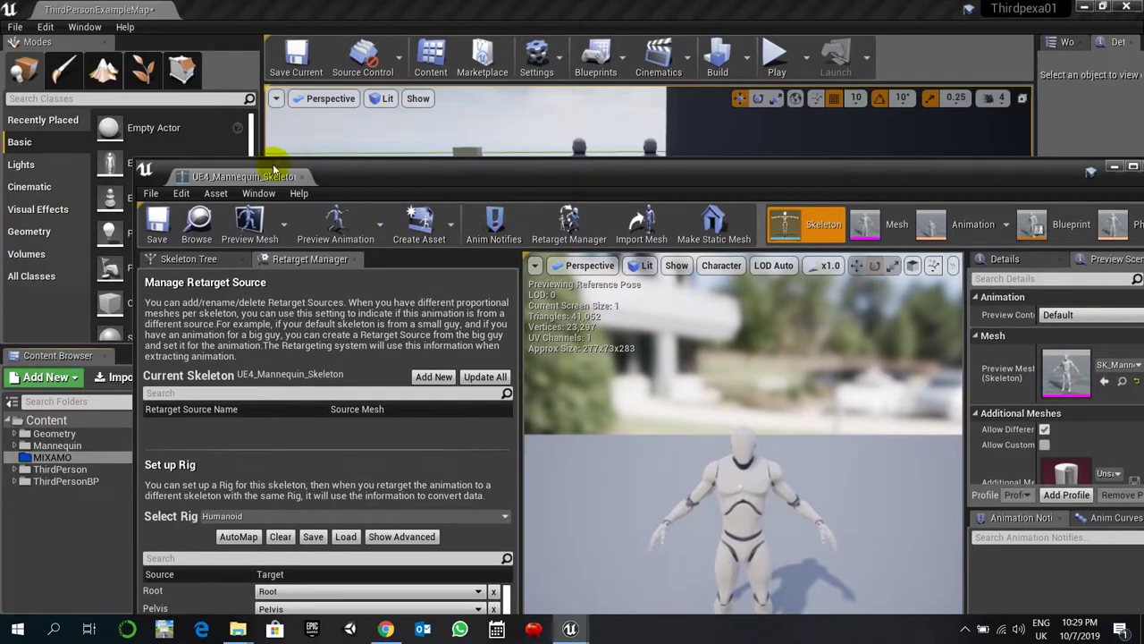
- Open Sitting_KACHUJIN_Skeleton and assign it the Humanoid rig
{"action": "left_click_drag", "start_coordinate": [358, 176], "coordinate": [613, 571]}
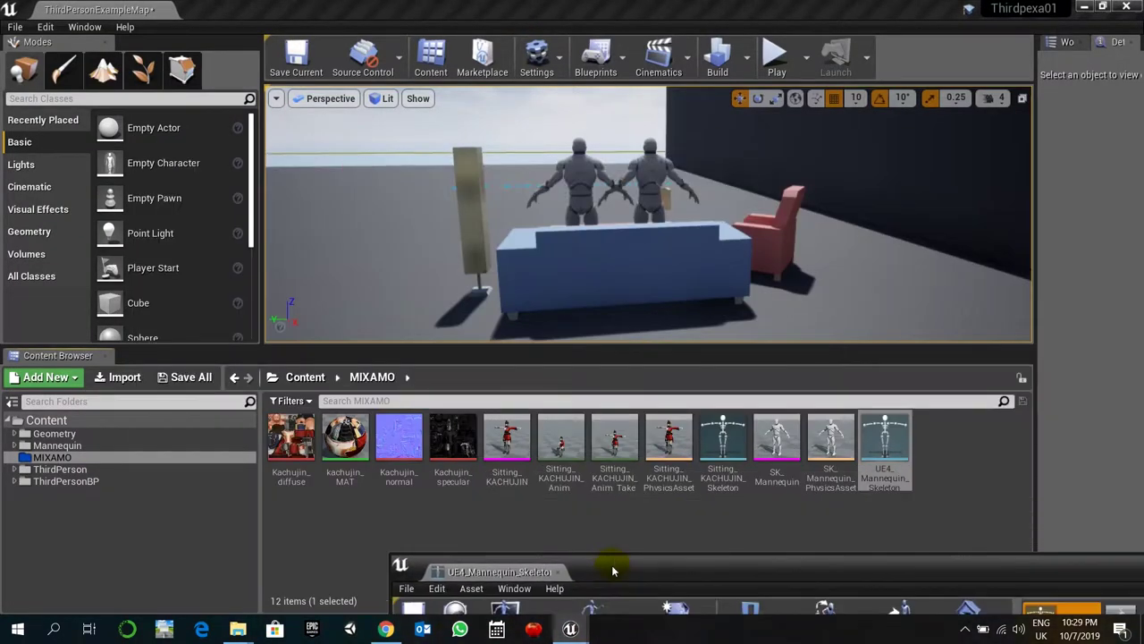
{"action": "double_click", "coordinate": [723, 438]}
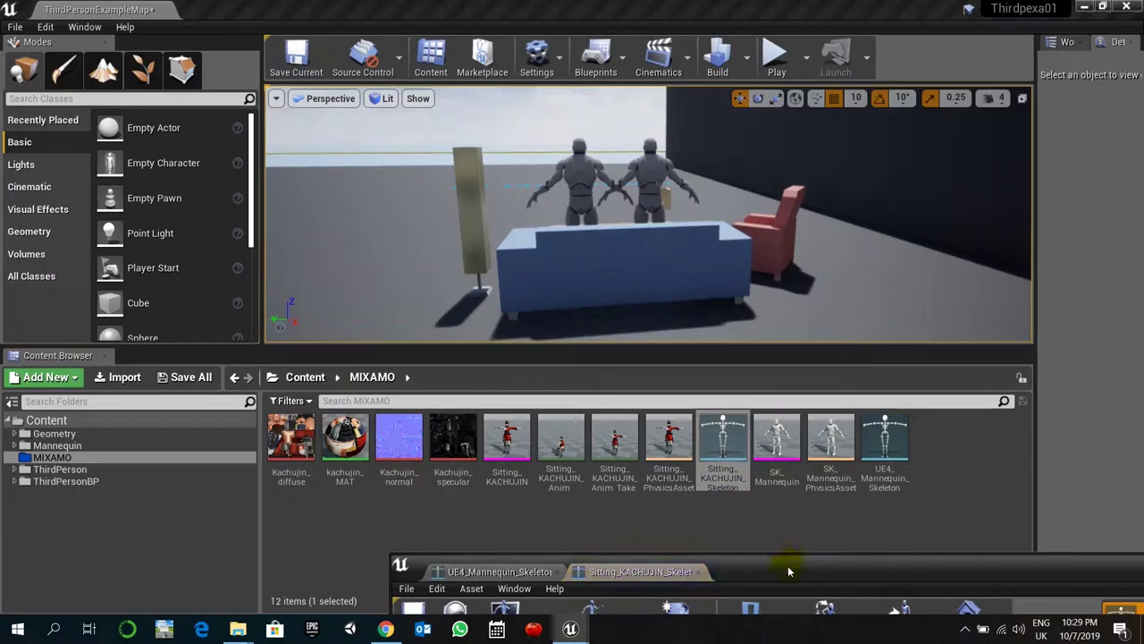
{"action": "left_click_drag", "start_coordinate": [790, 571], "coordinate": [439, 19]}
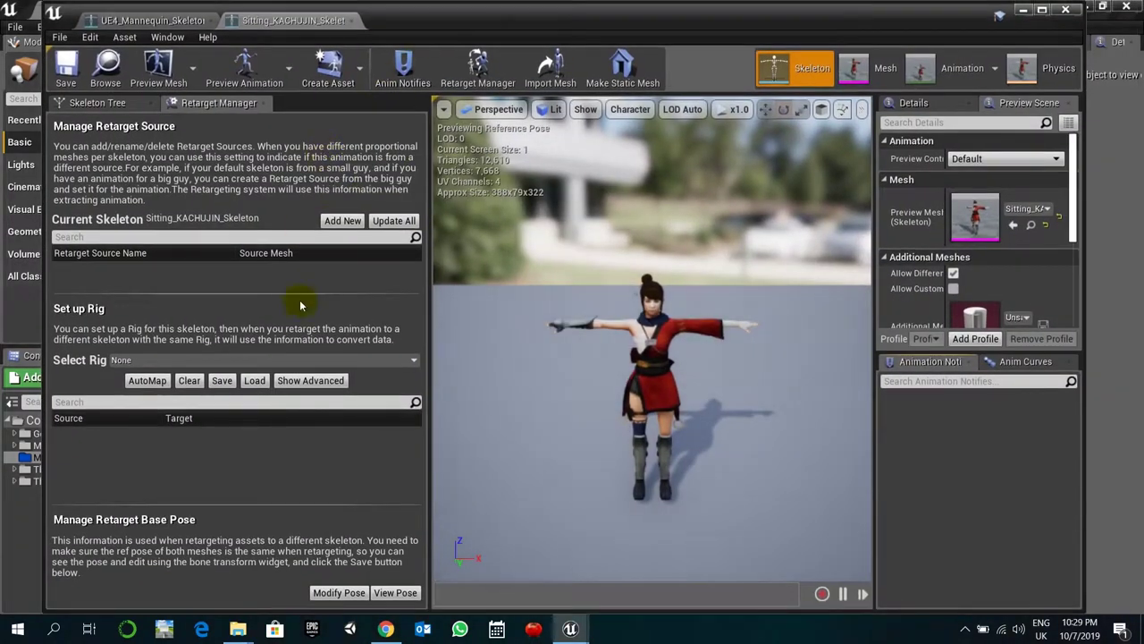
{"action": "left_click", "coordinate": [166, 358]}
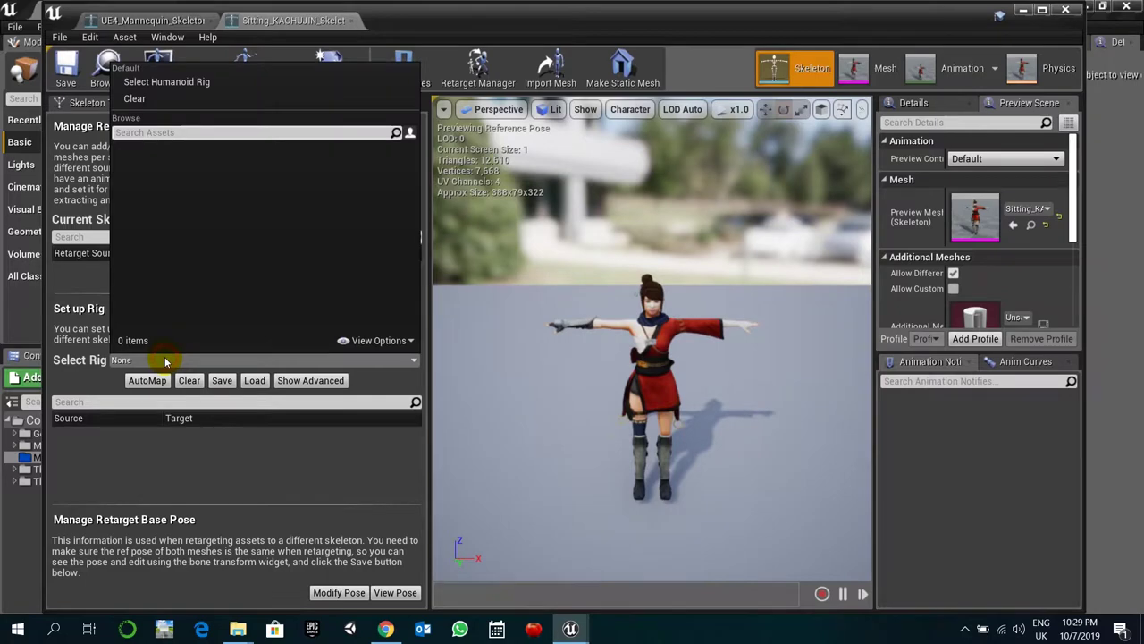
{"action": "left_click", "coordinate": [221, 83]}
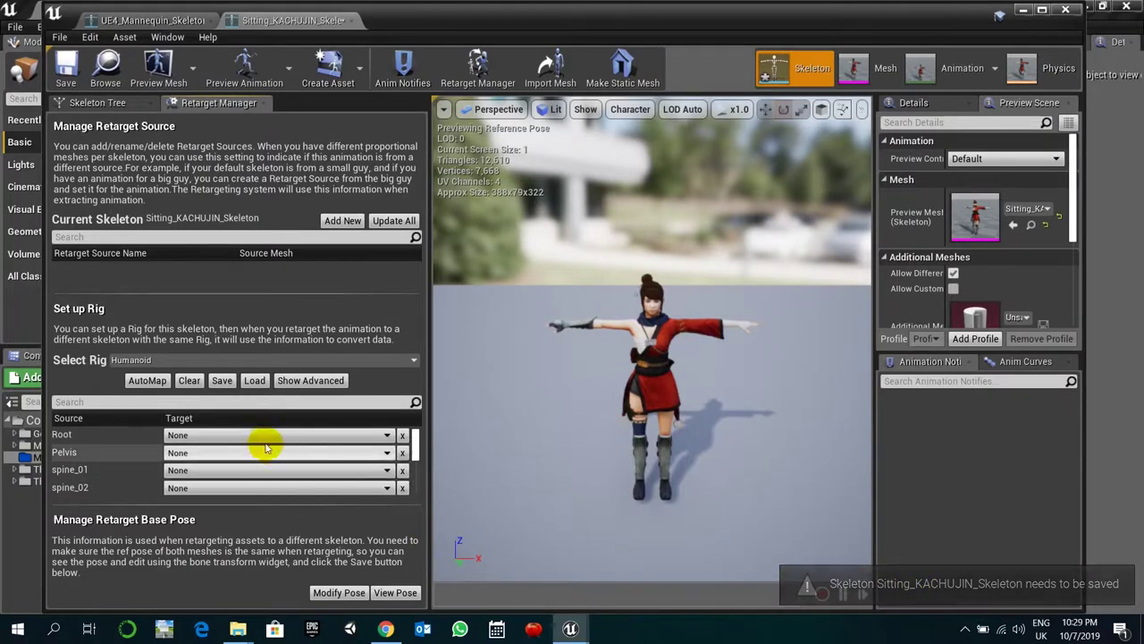
- Inspect the Kachujin bone hierarchy, then scroll through the mannequin skeleton's bone mapping
{"action": "left_click", "coordinate": [117, 104]}
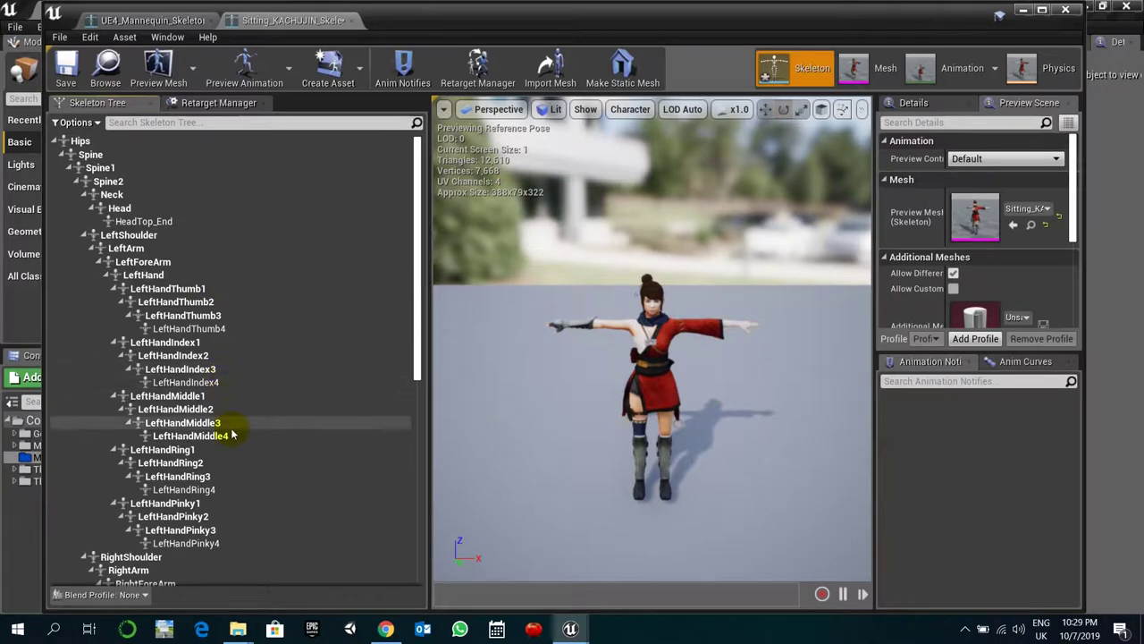
{"action": "left_click", "coordinate": [173, 20]}
{"action": "scroll", "coordinate": [295, 463], "scroll_direction": "down", "scroll_amount": 1}
{"action": "scroll", "coordinate": [295, 463], "scroll_direction": "down", "scroll_amount": 6}
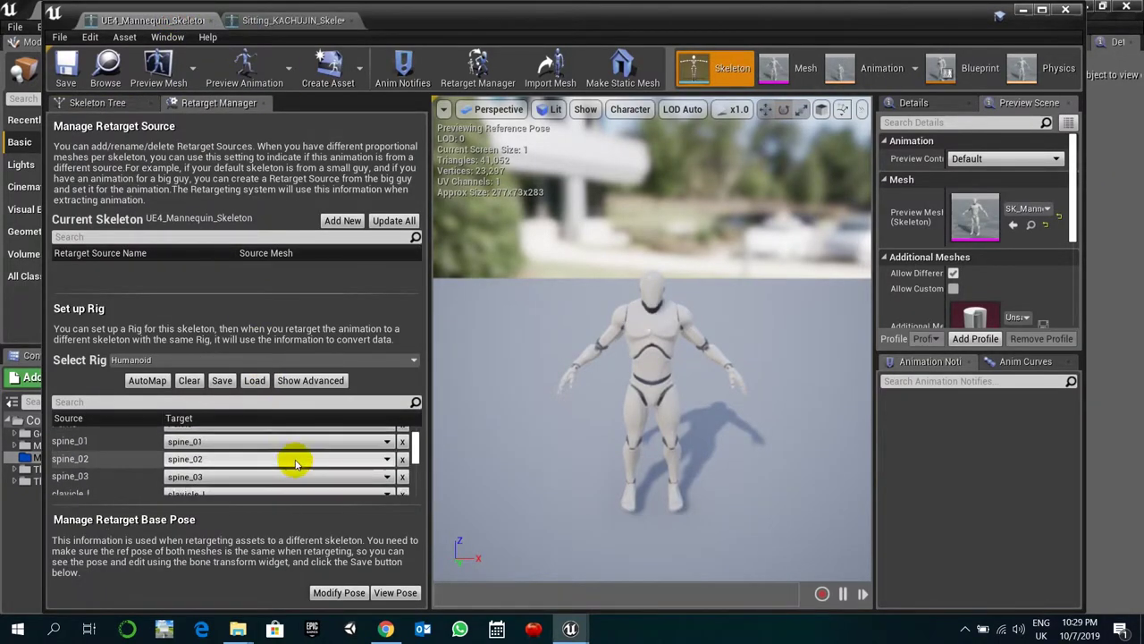
{"action": "scroll", "coordinate": [295, 463], "scroll_direction": "down", "scroll_amount": 3}
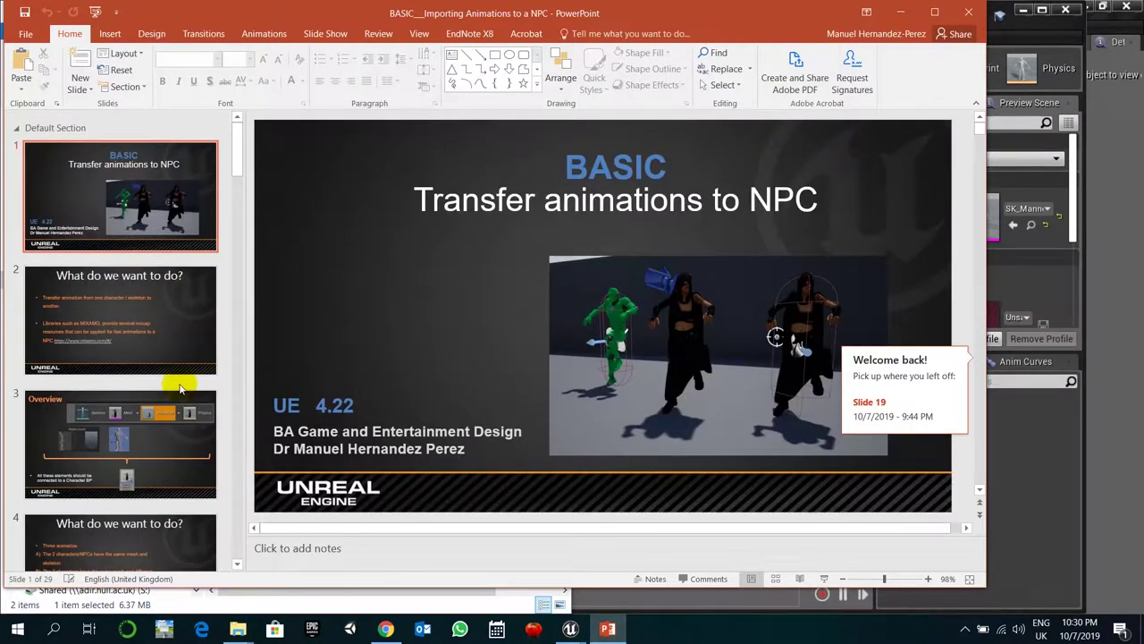
- Browse the Overview slide and slide 17 on the Skeleton Editor, selecting its documentation link
{"action": "left_click", "coordinate": [173, 427]}
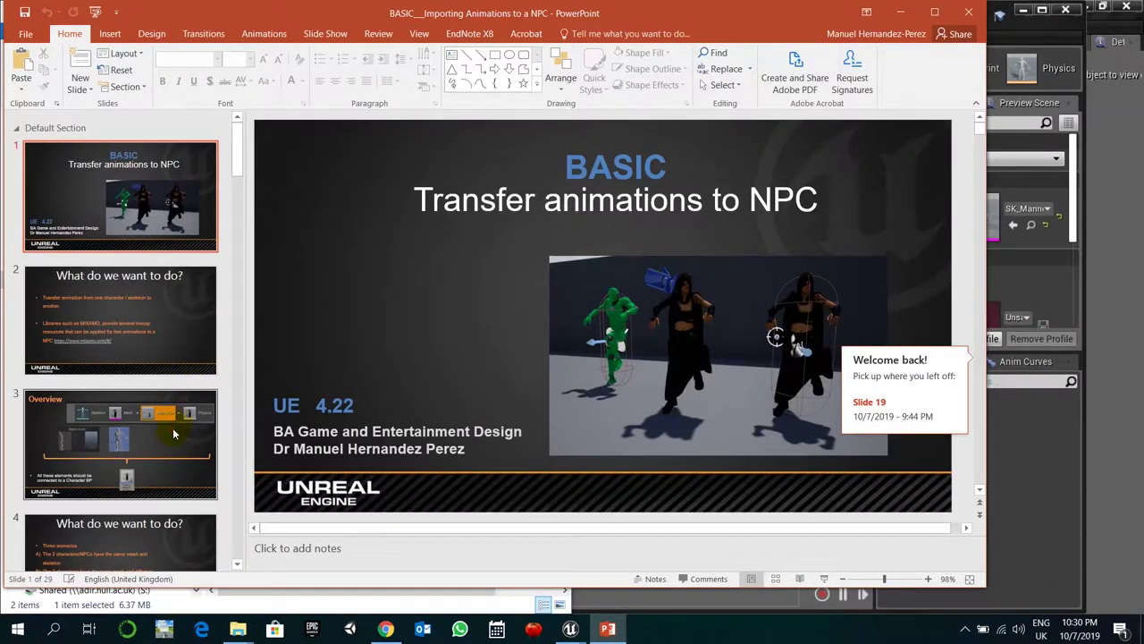
{"action": "scroll", "coordinate": [173, 427], "scroll_direction": "down", "scroll_amount": 5}
{"action": "scroll", "coordinate": [173, 427], "scroll_direction": "down", "scroll_amount": 6}
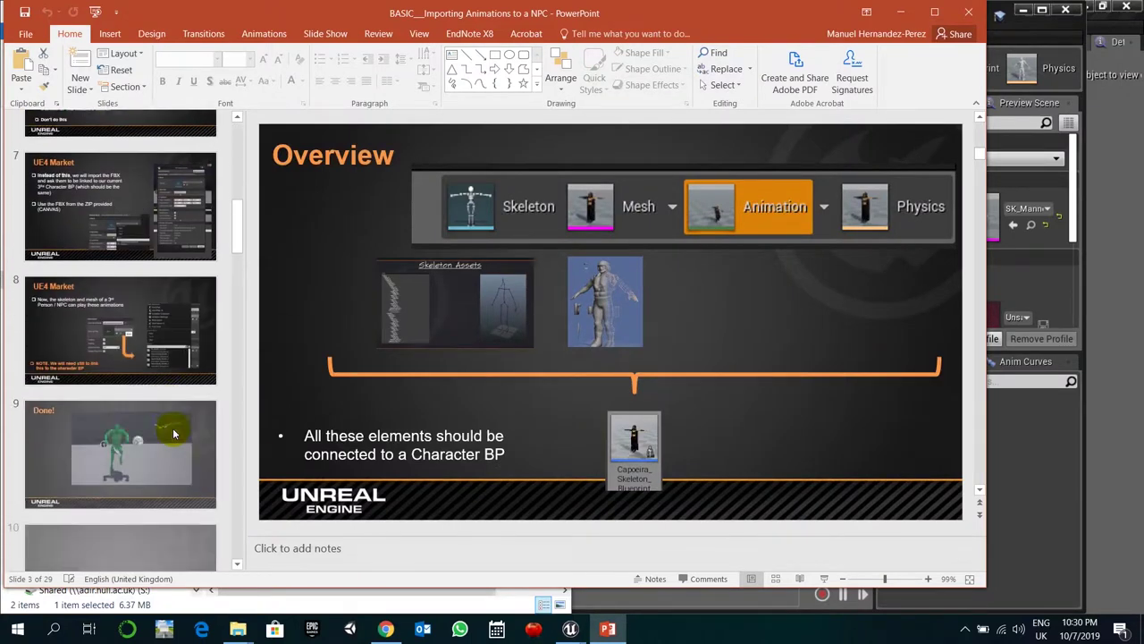
{"action": "scroll", "coordinate": [173, 433], "scroll_direction": "down", "scroll_amount": 8}
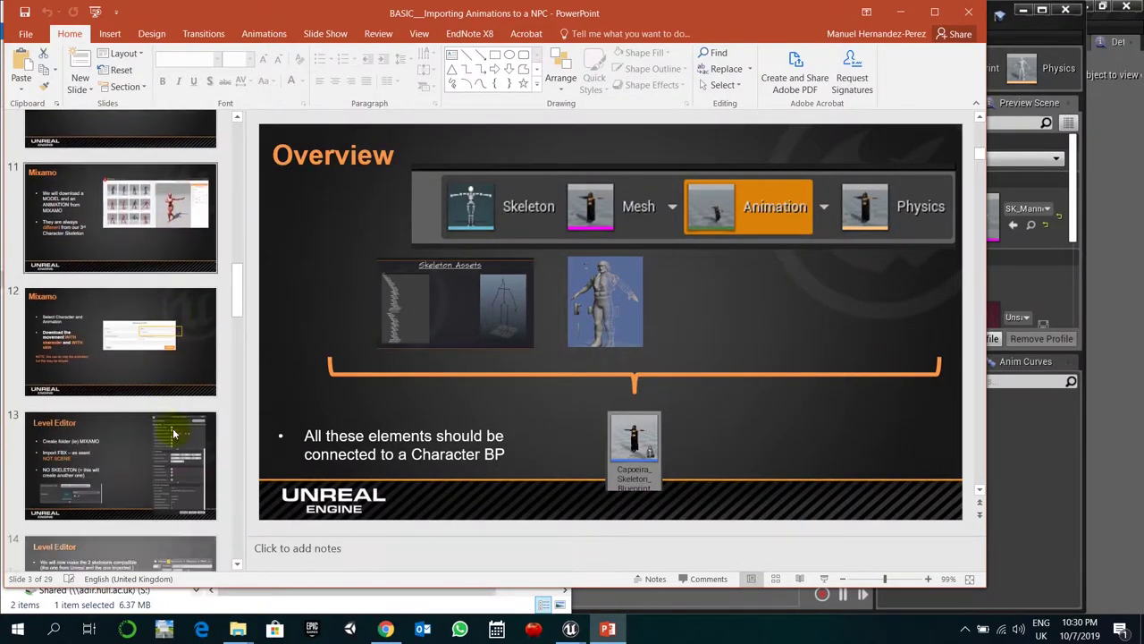
{"action": "left_click", "coordinate": [172, 490]}
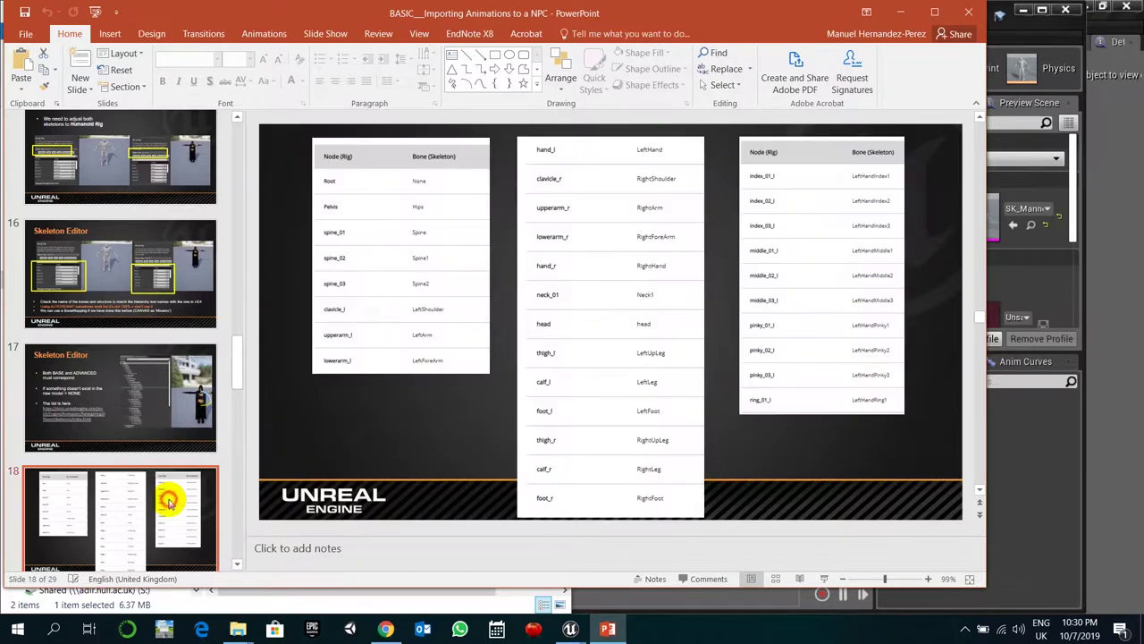
{"action": "scroll", "coordinate": [174, 447], "scroll_direction": "up", "scroll_amount": 1}
{"action": "left_click", "coordinate": [186, 283]}
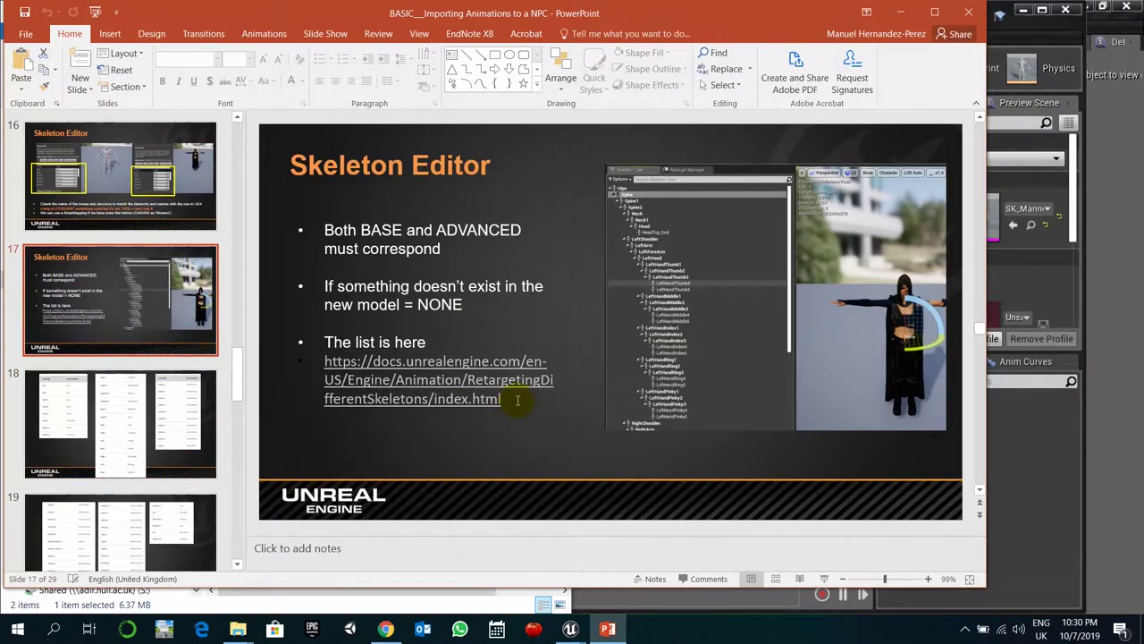
{"action": "left_click_drag", "start_coordinate": [517, 400], "coordinate": [325, 362]}
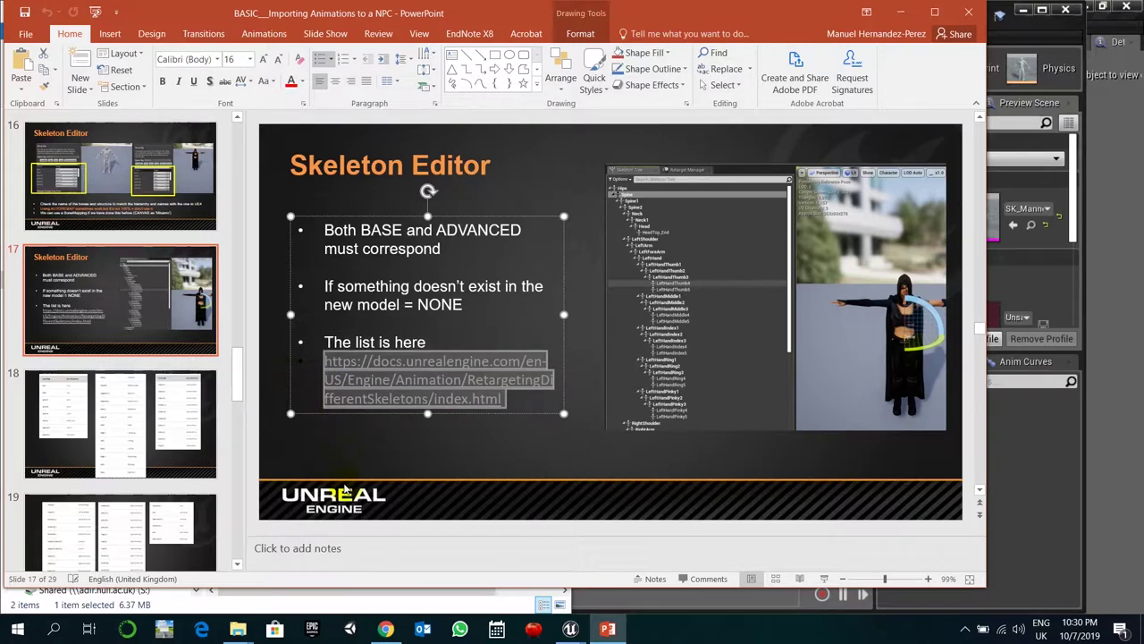
- Review slides 18–19 bone mapping tables and slide 20 on T-pose, then minimize PowerPoint
{"action": "left_click", "coordinate": [185, 437]}
{"action": "left_click", "coordinate": [184, 527]}
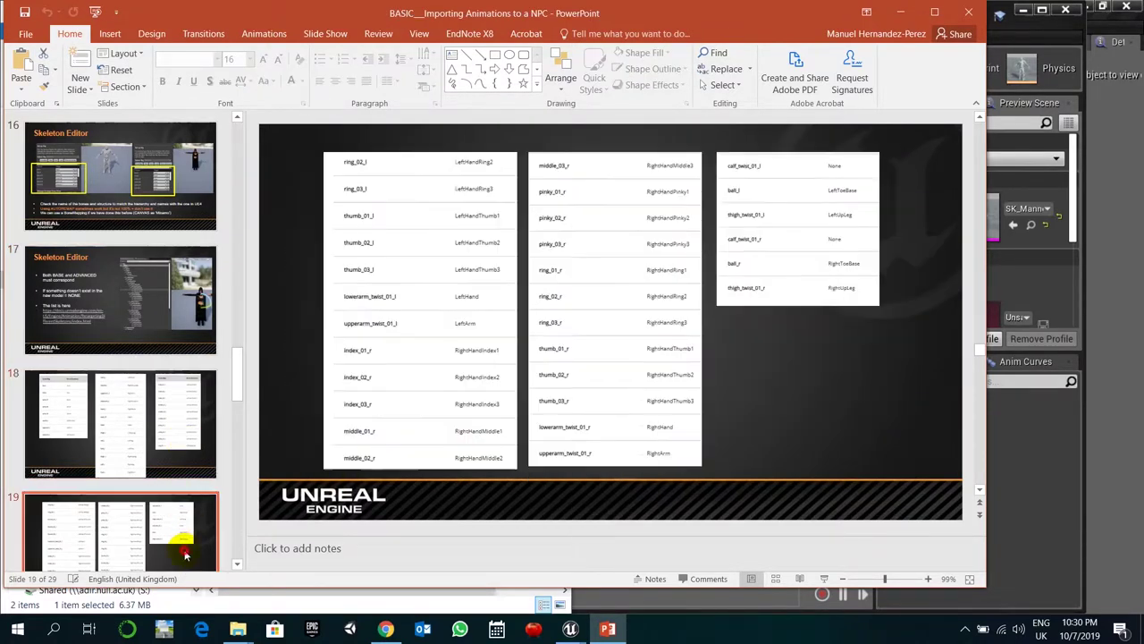
{"action": "scroll", "coordinate": [193, 411], "scroll_direction": "down", "scroll_amount": 1}
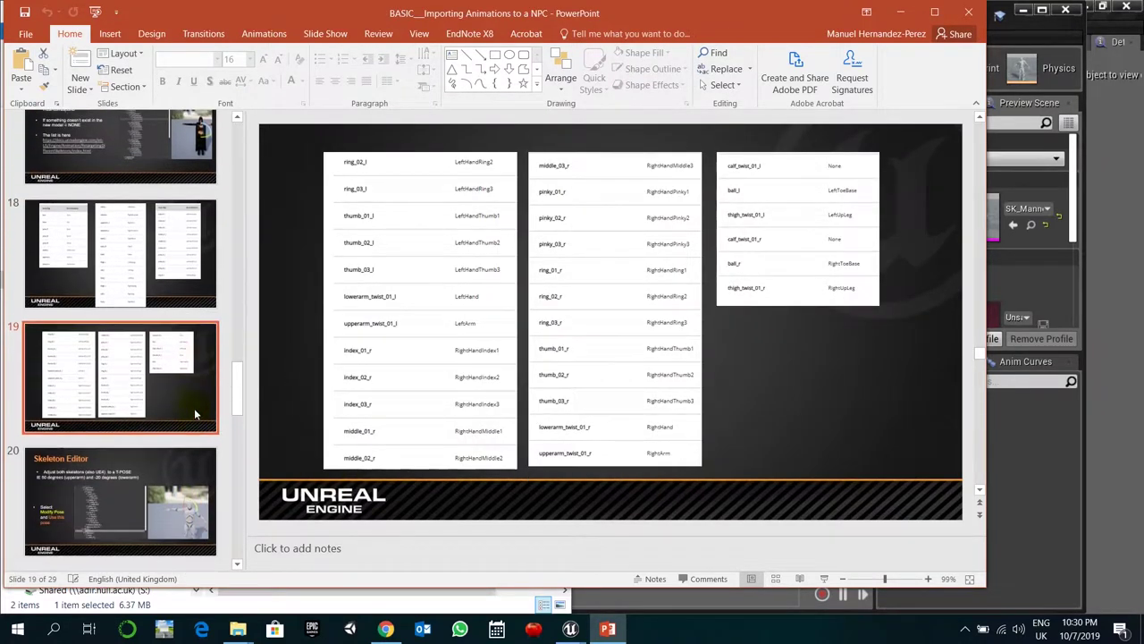
{"action": "left_click", "coordinate": [191, 456]}
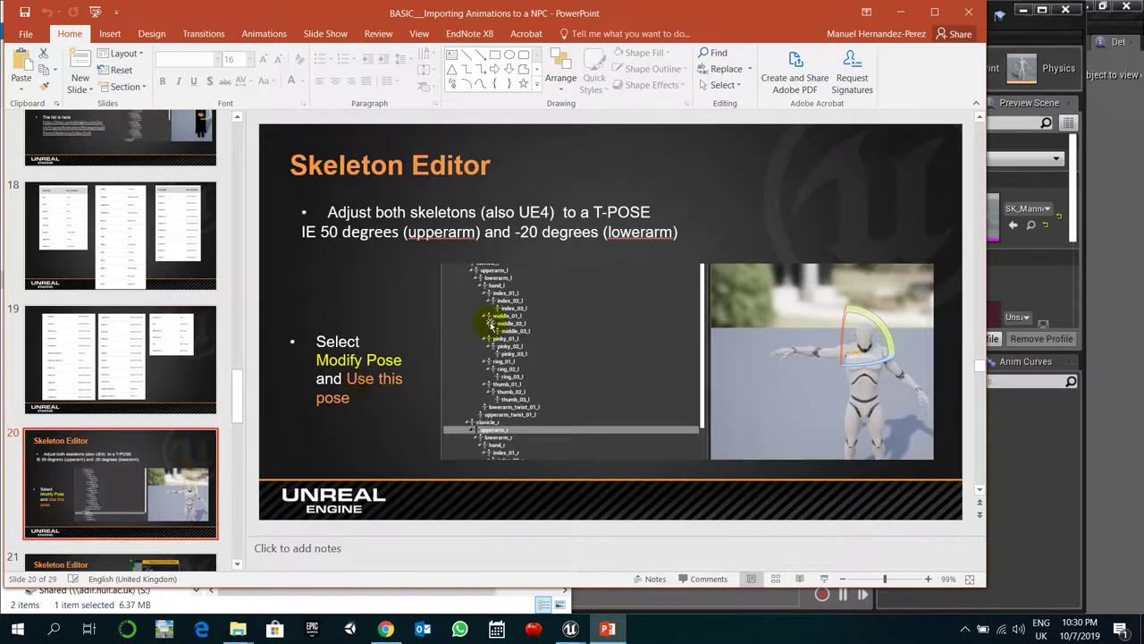
{"action": "left_click", "coordinate": [900, 13]}
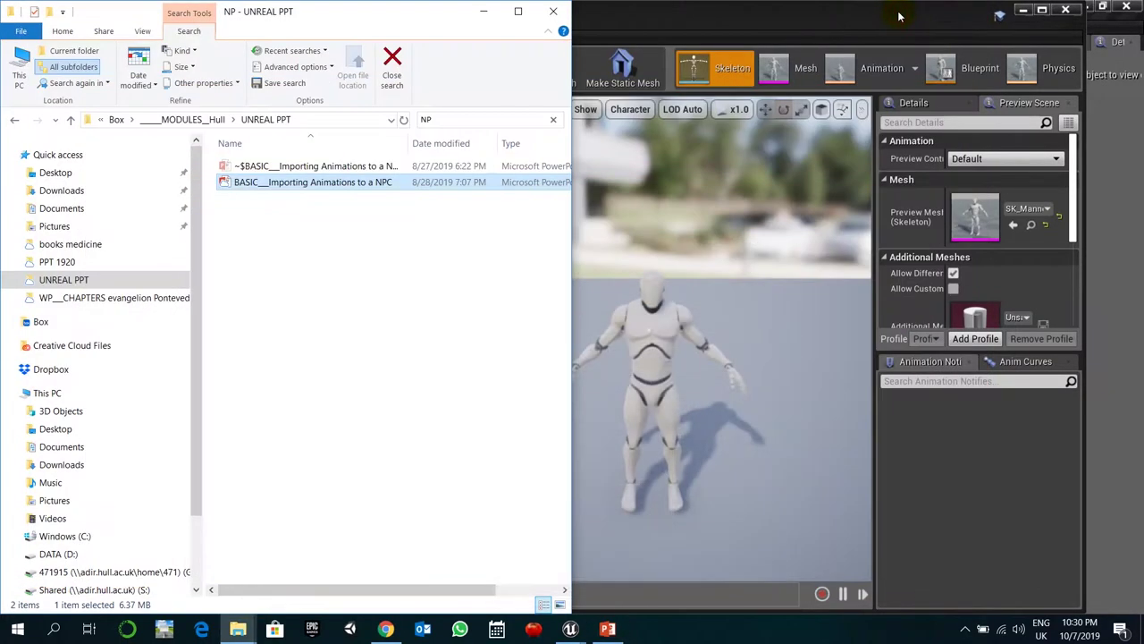
- Back in the skeleton editor, trial-rotate lowerarm_r by -20 degrees and lowerarm_l
{"action": "left_click", "coordinate": [487, 17]}
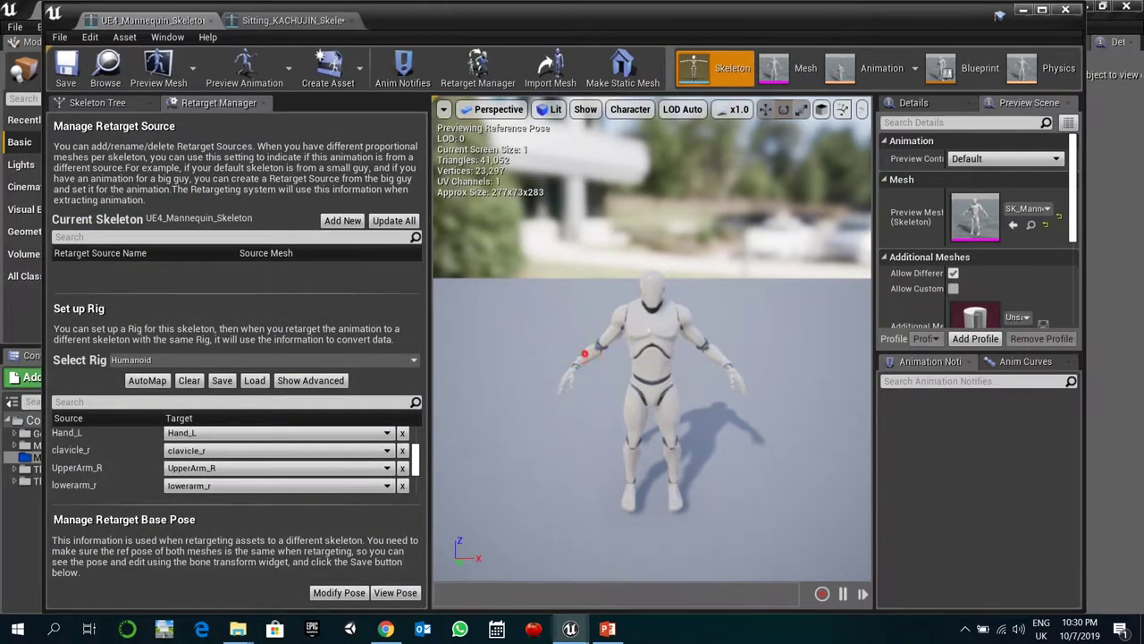
{"action": "left_click", "coordinate": [584, 354]}
{"action": "left_click_drag", "start_coordinate": [602, 345], "coordinate": [600, 346]}
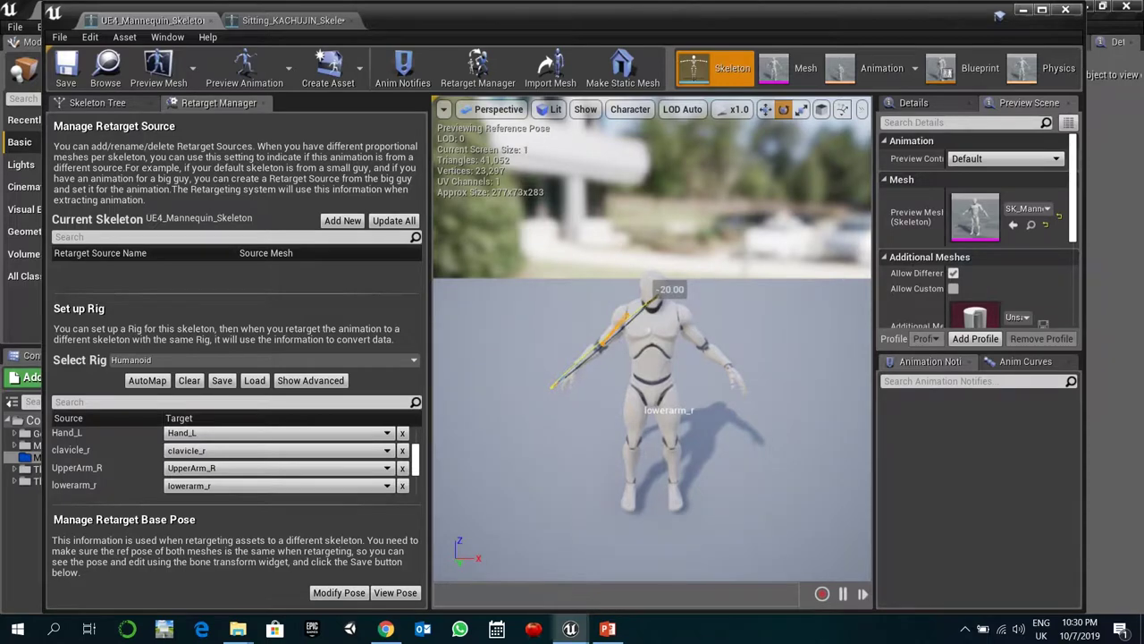
{"action": "left_click_drag", "start_coordinate": [600, 346], "coordinate": [596, 348]}
{"action": "left_click", "coordinate": [711, 352]}
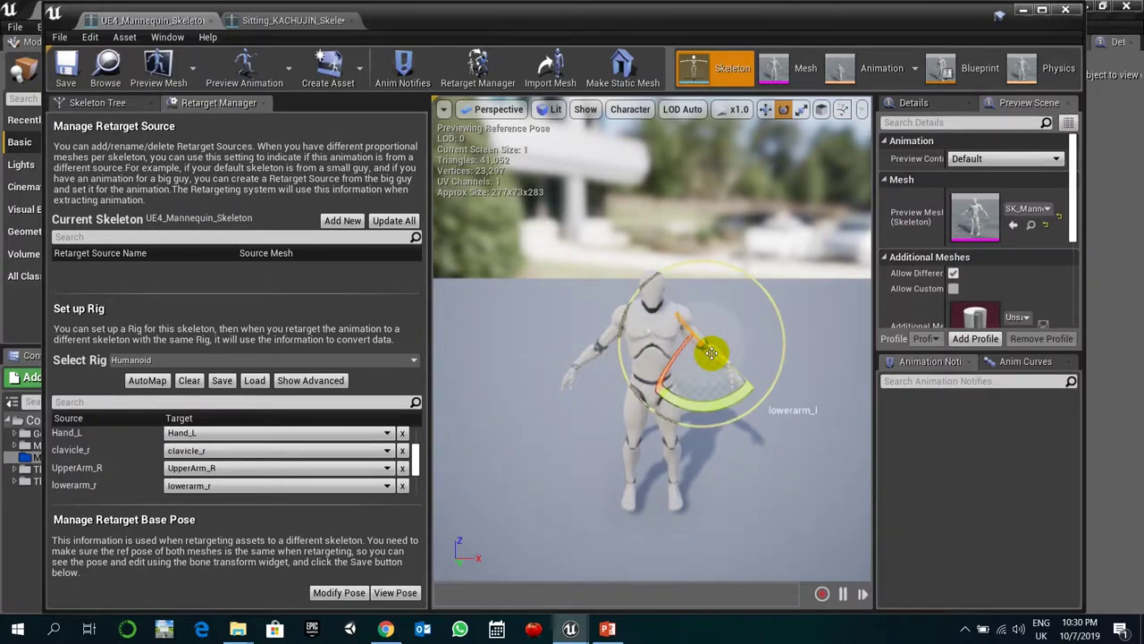
{"action": "left_click_drag", "start_coordinate": [725, 359], "coordinate": [715, 370]}
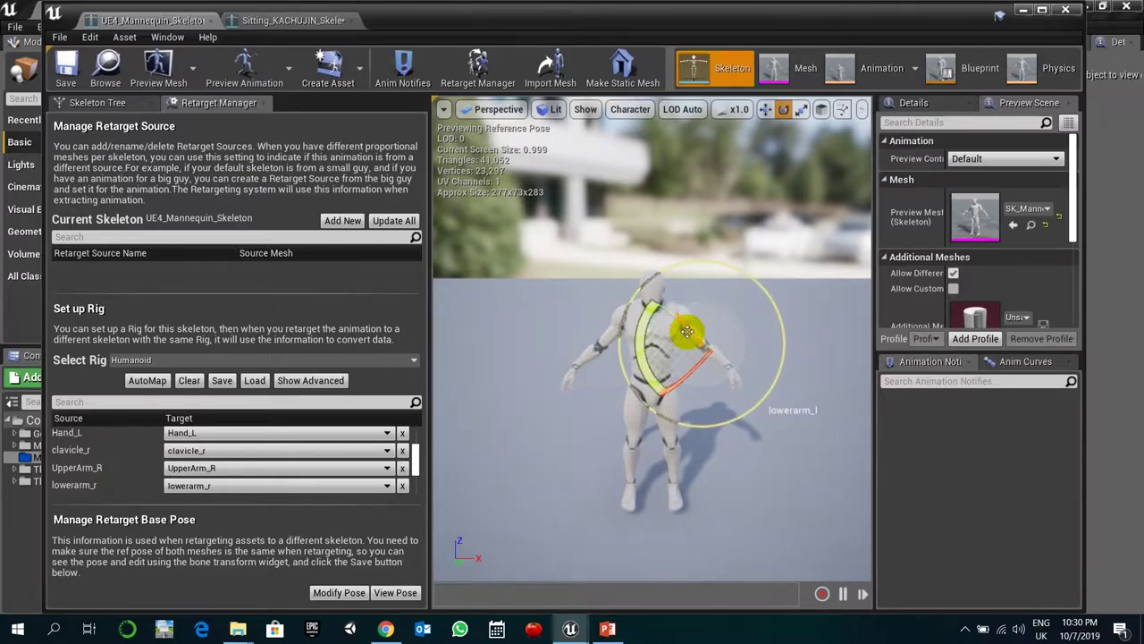
- Undo a spine_02 rotation and swing upperarm_r about 40 degrees
{"action": "left_click", "coordinate": [686, 332]}
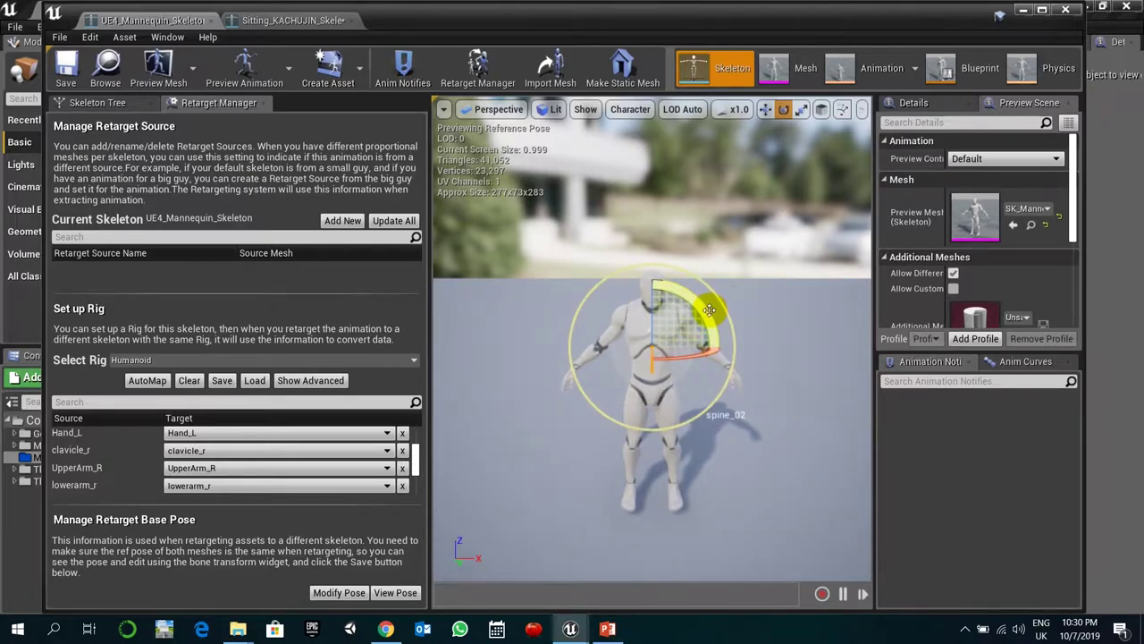
{"action": "mouse_move", "coordinate": [709, 309]}
{"action": "left_mouse_down"}
{"action": "mouse_move", "coordinate": [647, 281]}
{"action": "mouse_move", "coordinate": [709, 308]}
{"action": "left_mouse_up"}
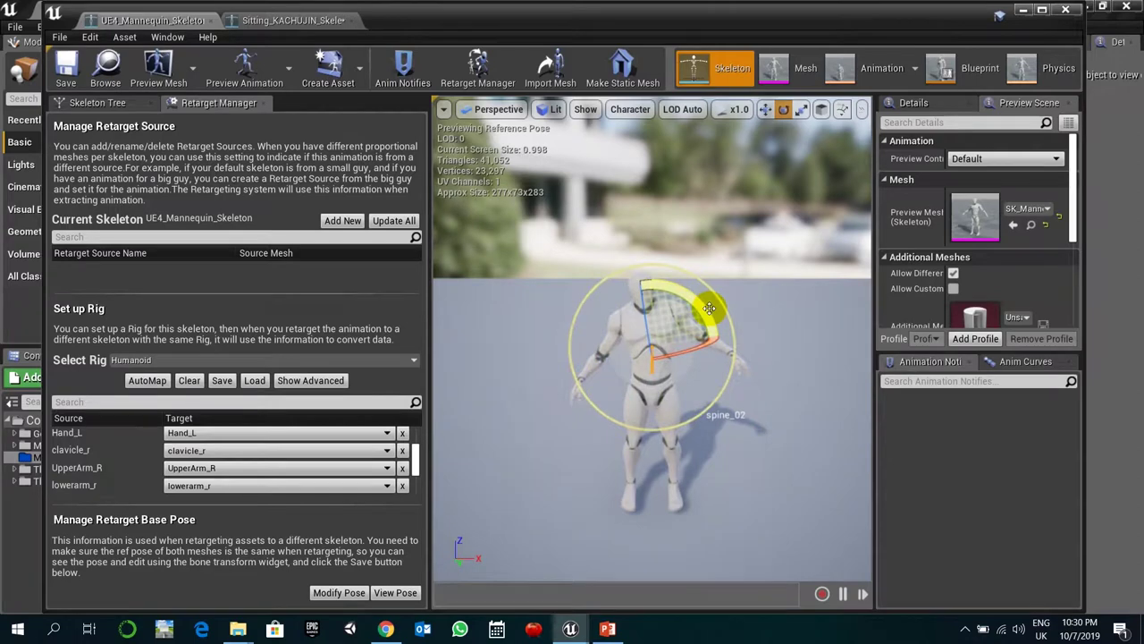
{"action": "key", "text": "ctrl+z"}
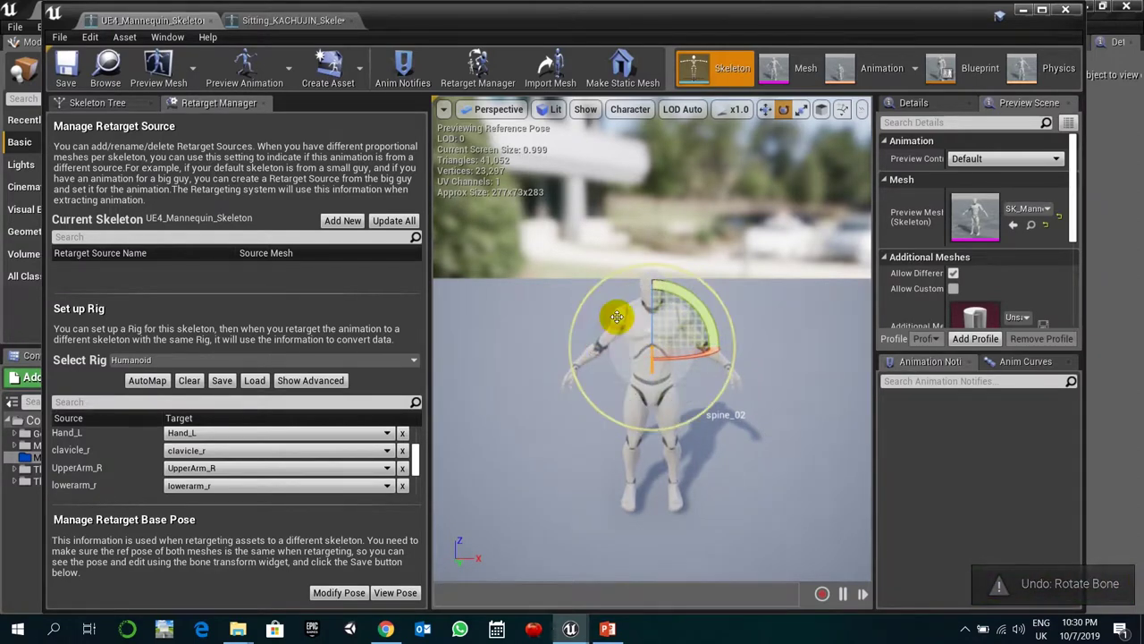
{"action": "left_click", "coordinate": [606, 335]}
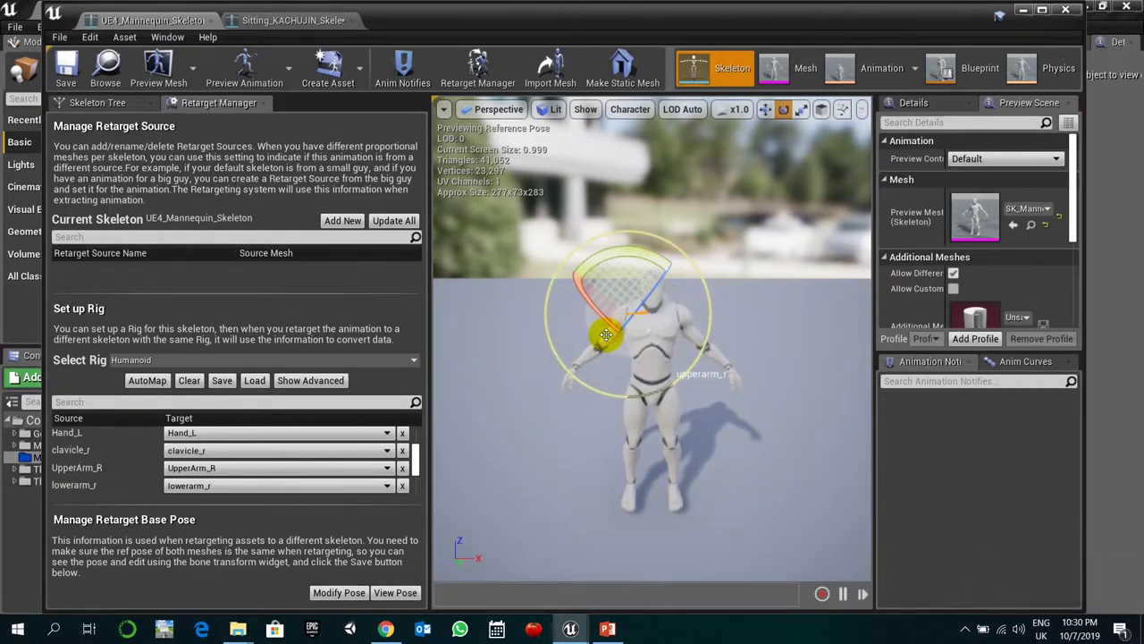
{"action": "left_click_drag", "start_coordinate": [643, 255], "coordinate": [663, 320]}
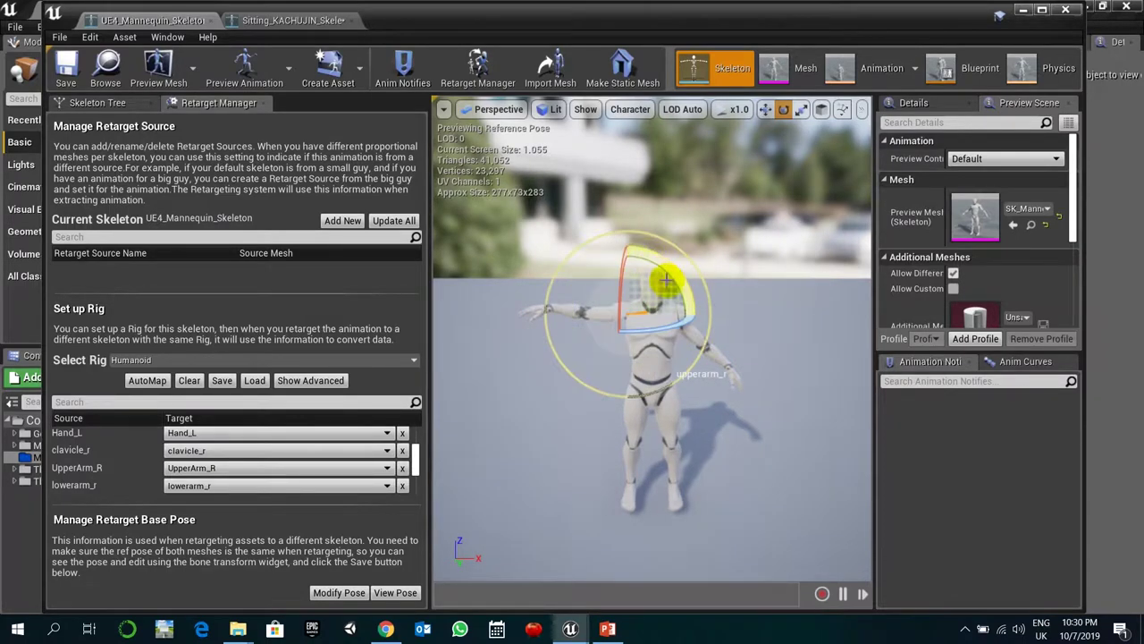
- Rotate spine_02 again, undo it, reselect the bone and show the Skeleton Tree hierarchy
{"action": "left_click", "coordinate": [722, 363]}
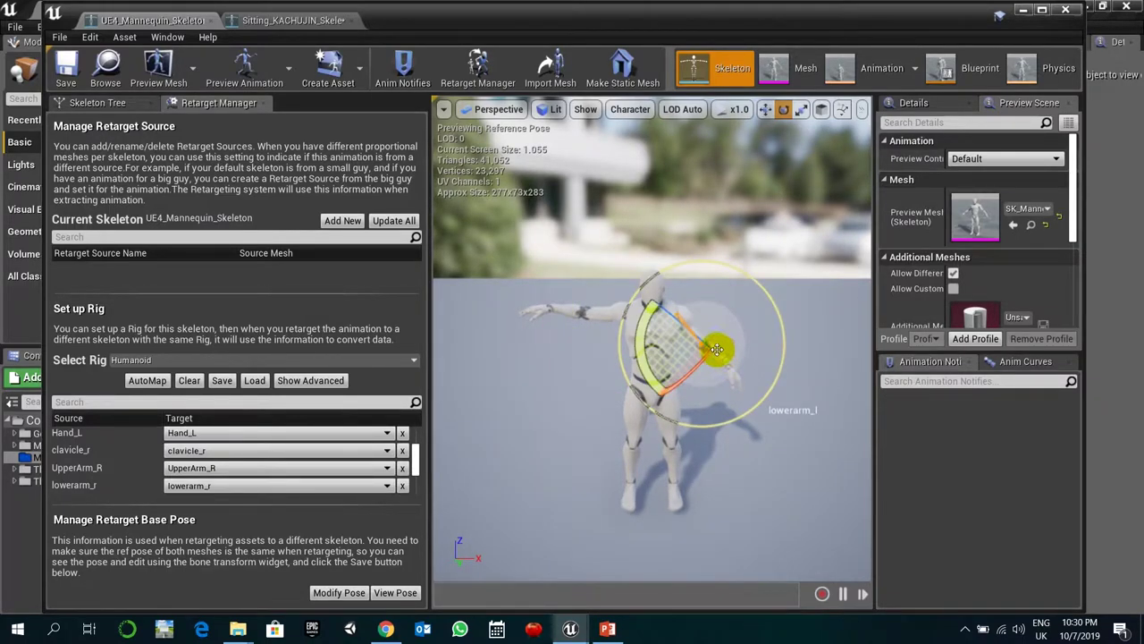
{"action": "left_click", "coordinate": [676, 315]}
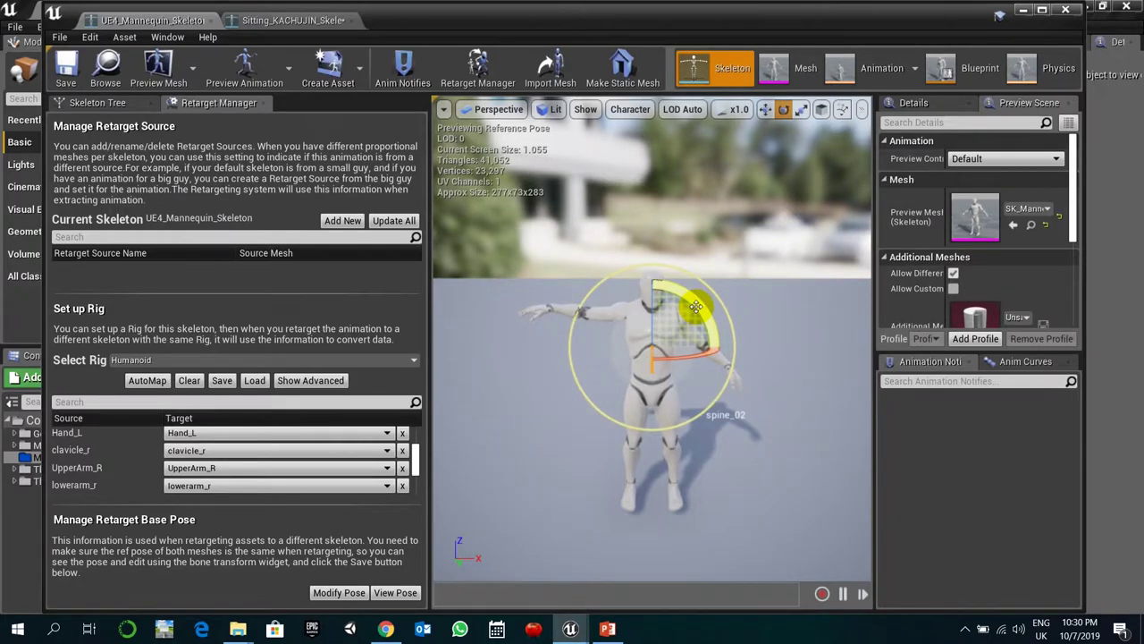
{"action": "left_click_drag", "start_coordinate": [695, 307], "coordinate": [703, 303]}
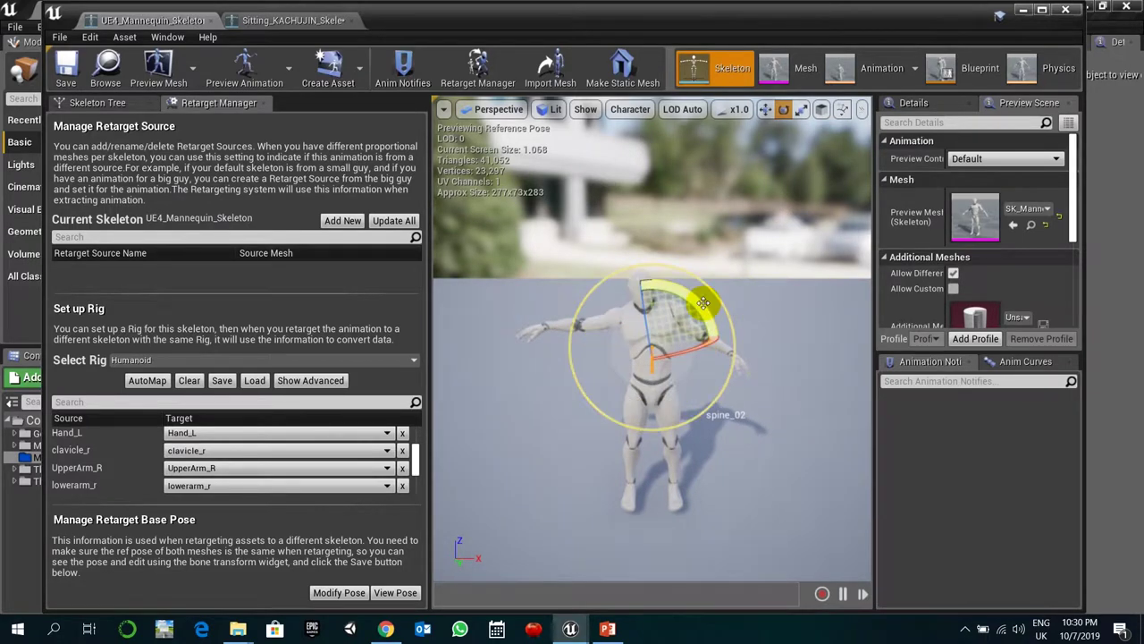
{"action": "key", "text": "ctrl+z"}
{"action": "left_click", "coordinate": [758, 347]}
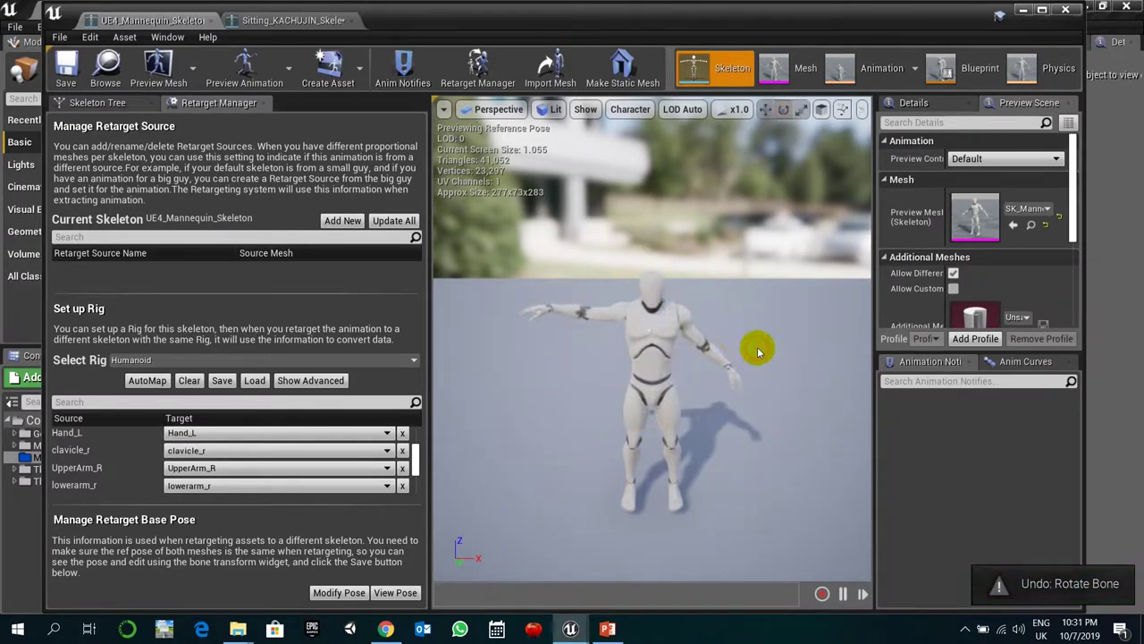
{"action": "left_click", "coordinate": [684, 322]}
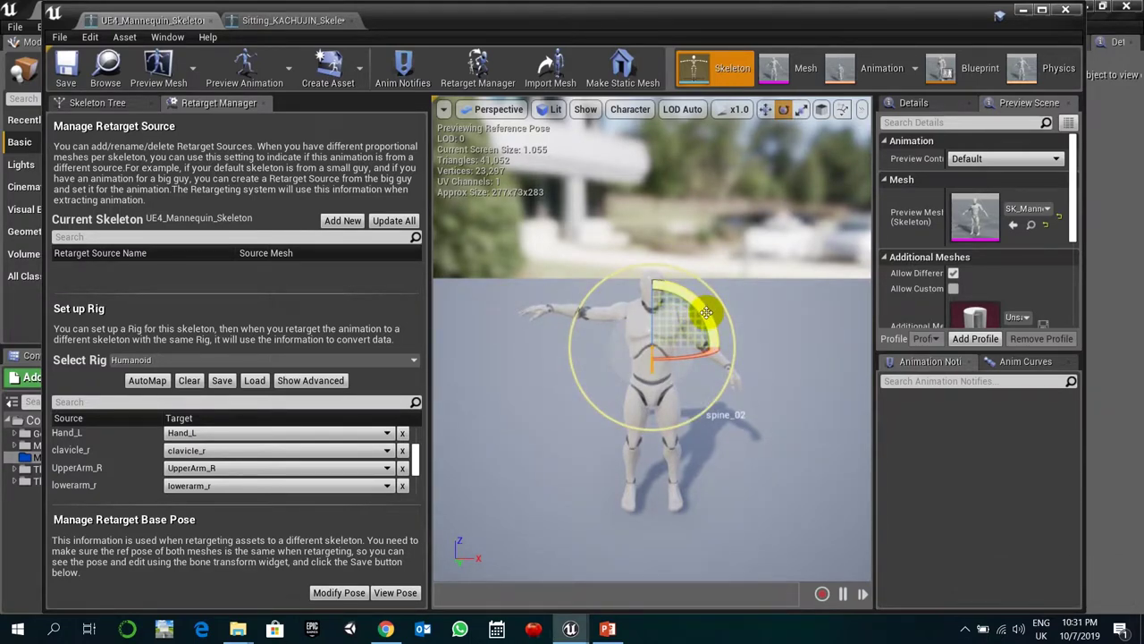
{"action": "left_click", "coordinate": [96, 103]}
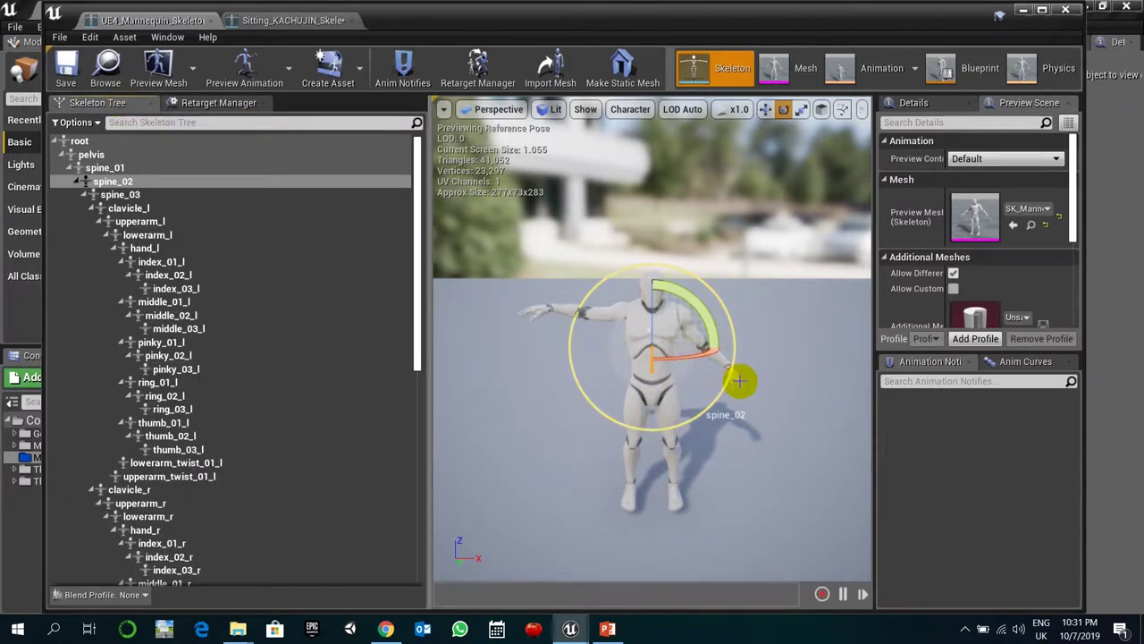
- Rotate upperarm_l up to horizontal for a full T-pose and save the mannequin skeleton
{"action": "left_click", "coordinate": [740, 380]}
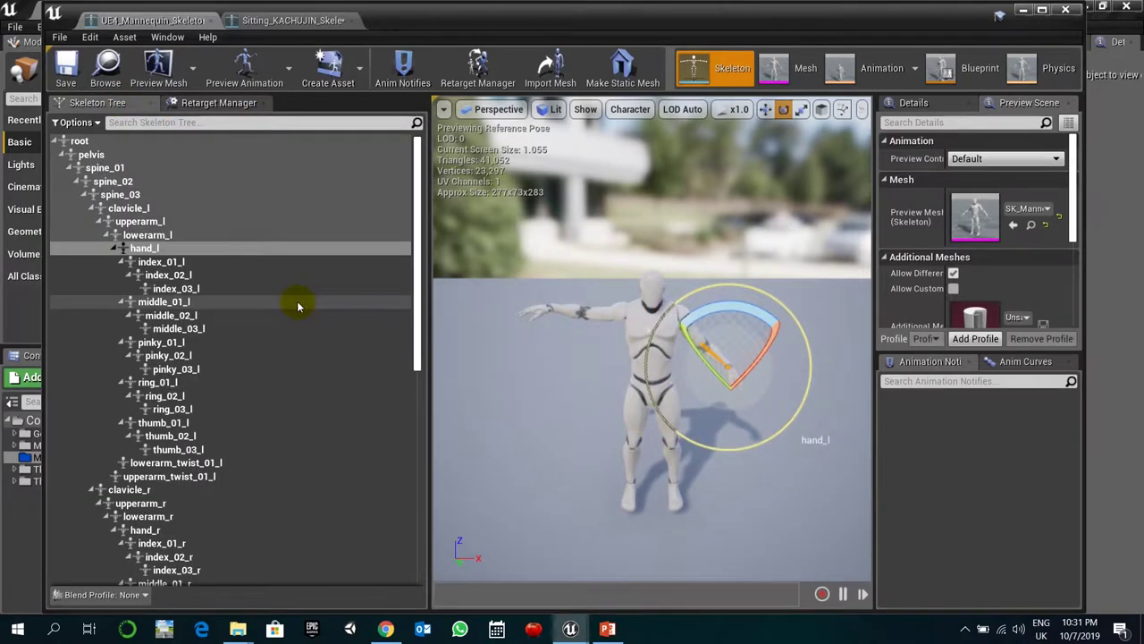
{"action": "left_click", "coordinate": [160, 222]}
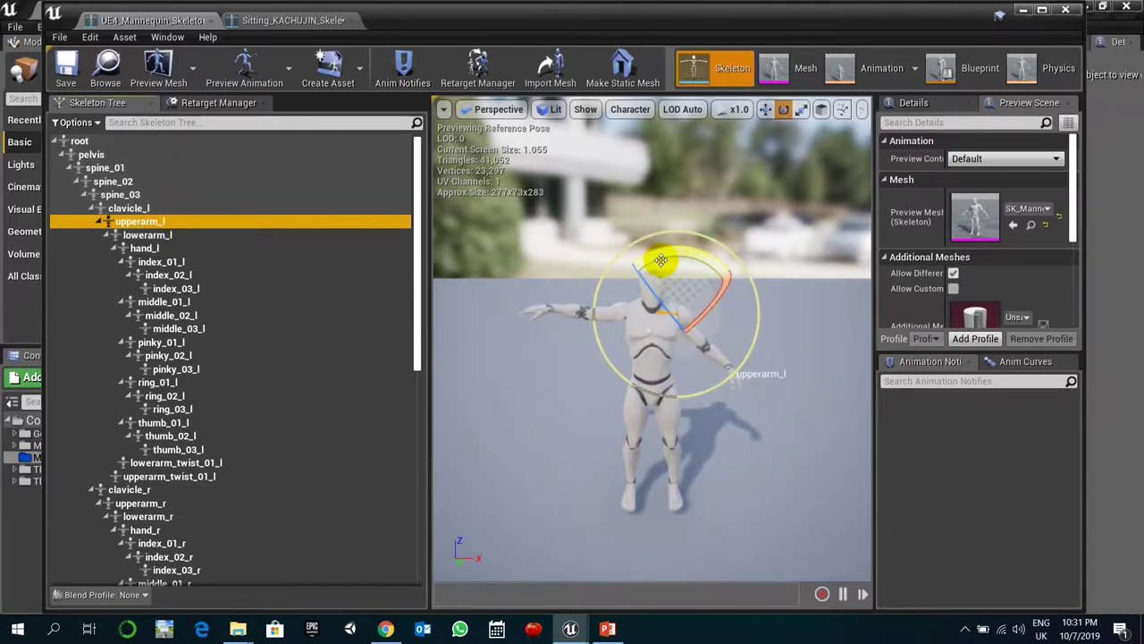
{"action": "left_click_drag", "start_coordinate": [697, 260], "coordinate": [707, 262]}
{"action": "left_click_drag", "start_coordinate": [730, 380], "coordinate": [679, 312]}
{"action": "left_click", "coordinate": [767, 444]}
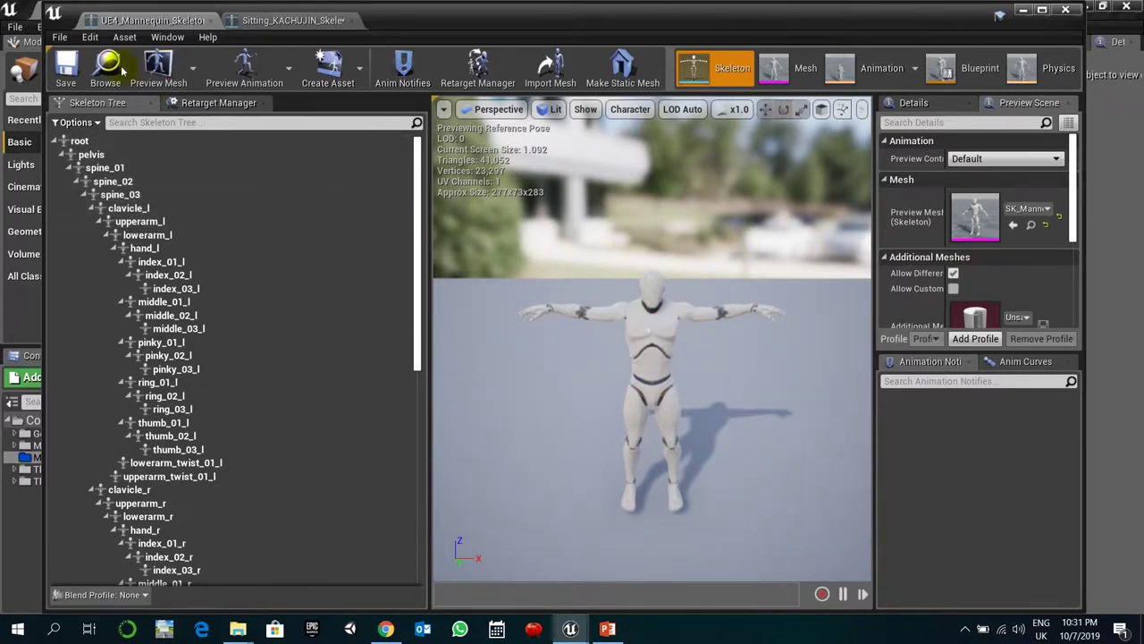
{"action": "left_click", "coordinate": [67, 81]}
{"action": "scroll", "coordinate": [236, 413], "scroll_direction": "down", "scroll_amount": 4}
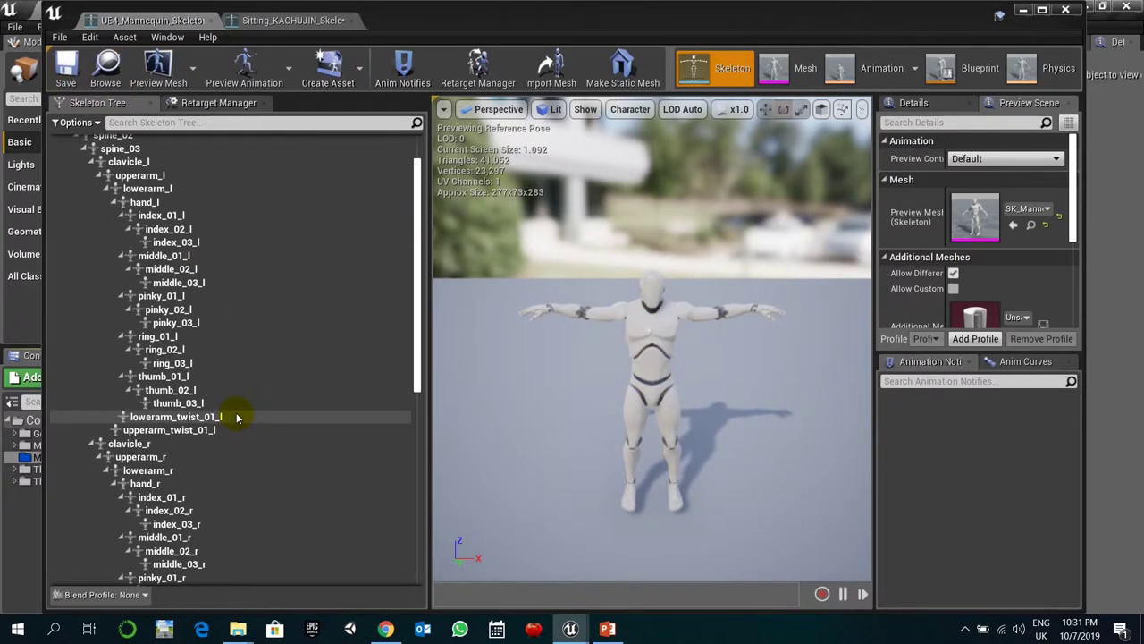
{"action": "left_click", "coordinate": [207, 104]}
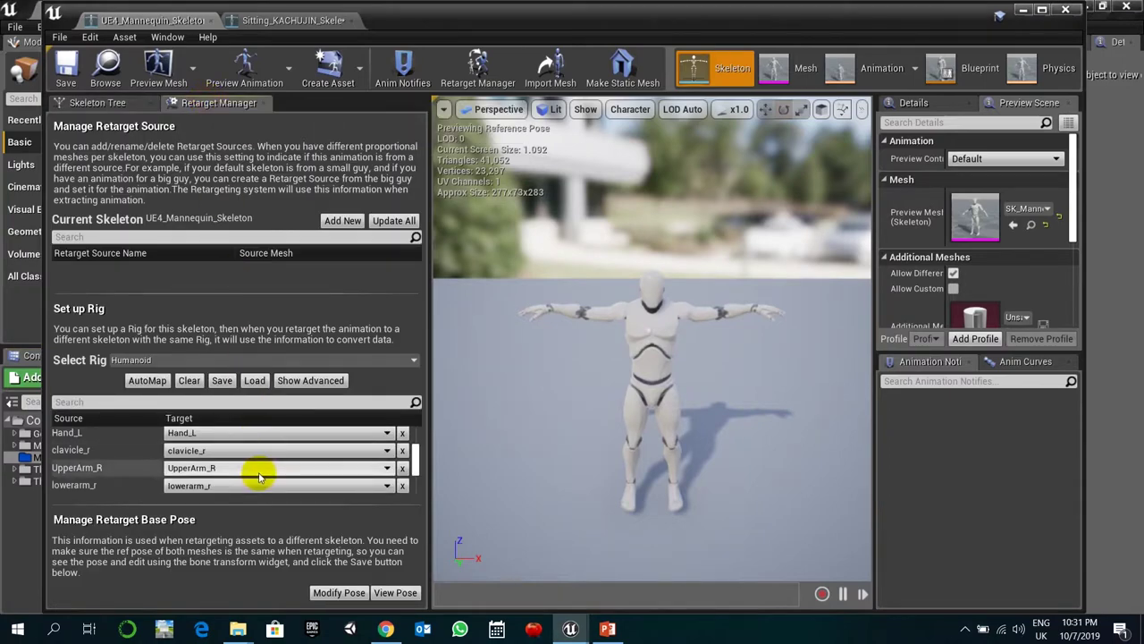
- Set the retarget base pose via Modify Pose > Use CurrentPose, check it, and close UE4_Mannequin_Skeleton
{"action": "scroll", "coordinate": [256, 472], "scroll_direction": "down", "scroll_amount": 3}
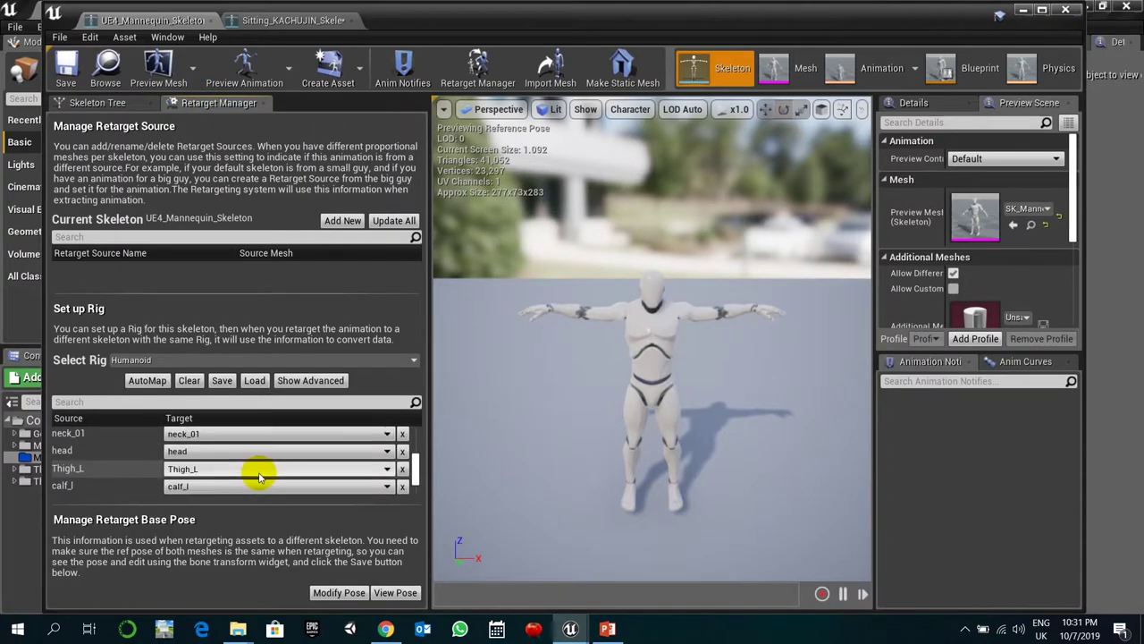
{"action": "left_click", "coordinate": [356, 593]}
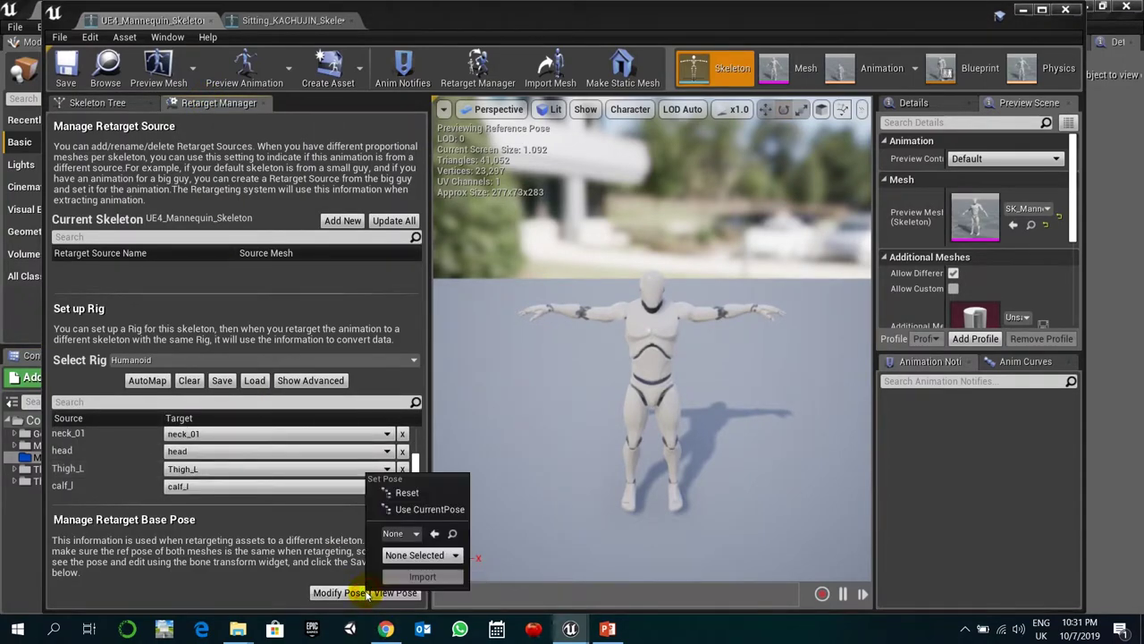
{"action": "left_click", "coordinate": [460, 511]}
{"action": "left_click", "coordinate": [386, 594]}
{"action": "left_click", "coordinate": [384, 593]}
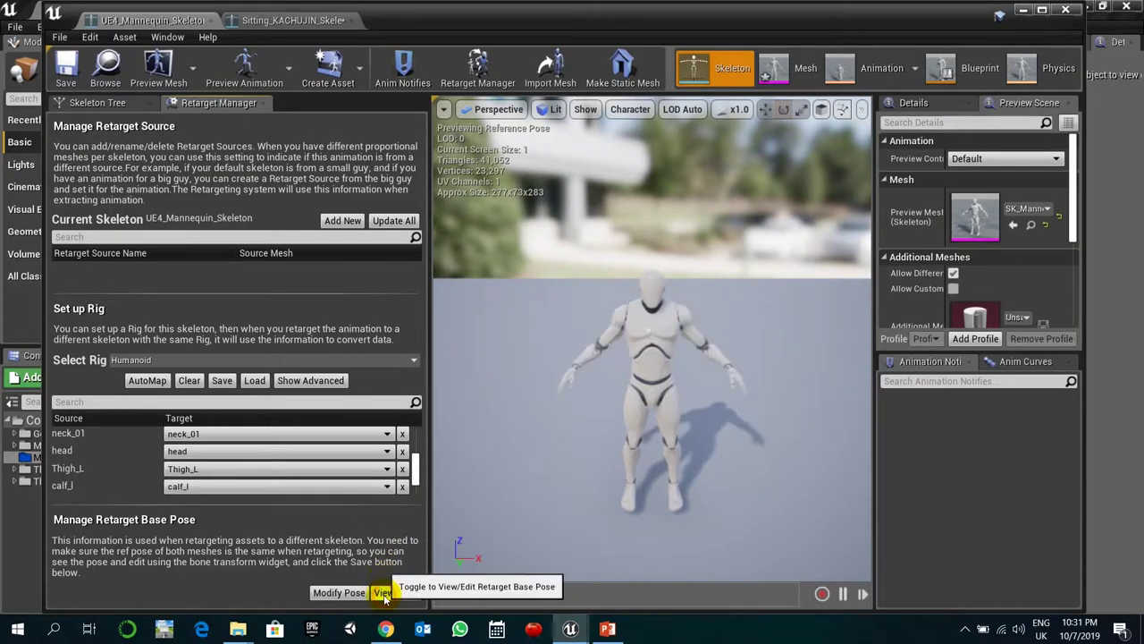
{"action": "left_click", "coordinate": [384, 594]}
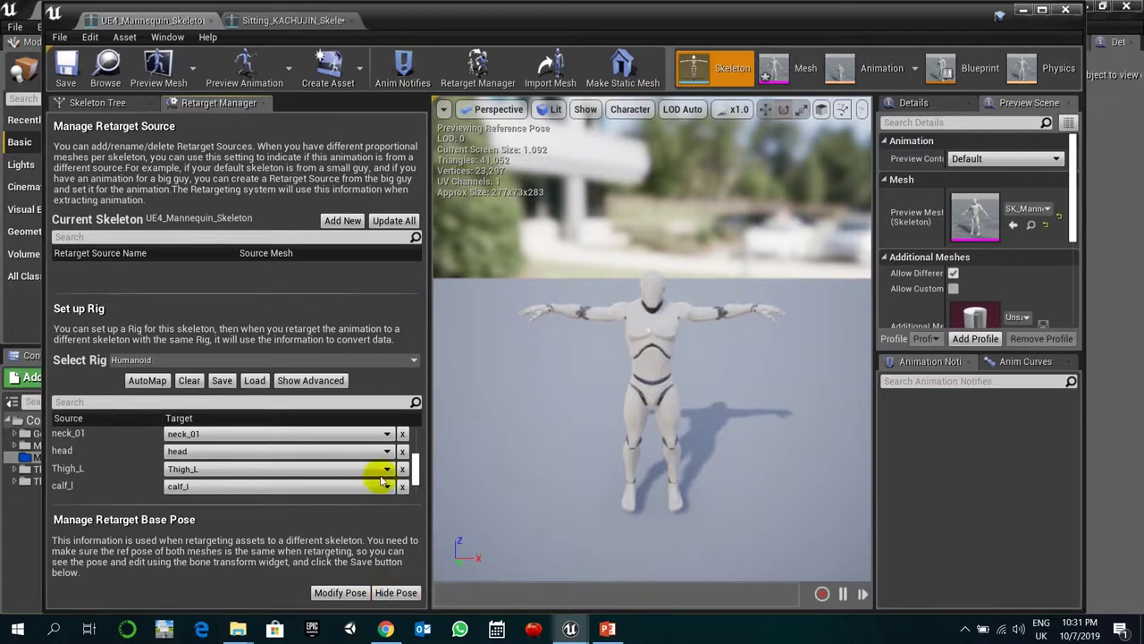
{"action": "left_click", "coordinate": [211, 21]}
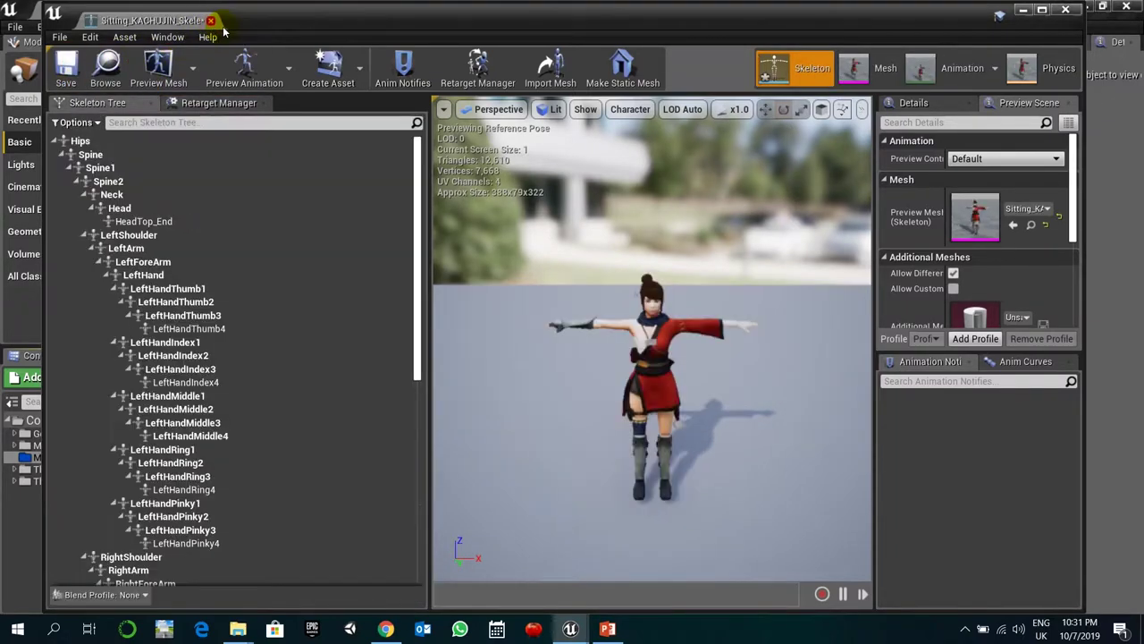
- Open the Kachujin Retarget Manager and check the bone-mapping tables on slides 18–19
{"action": "left_click", "coordinate": [223, 101]}
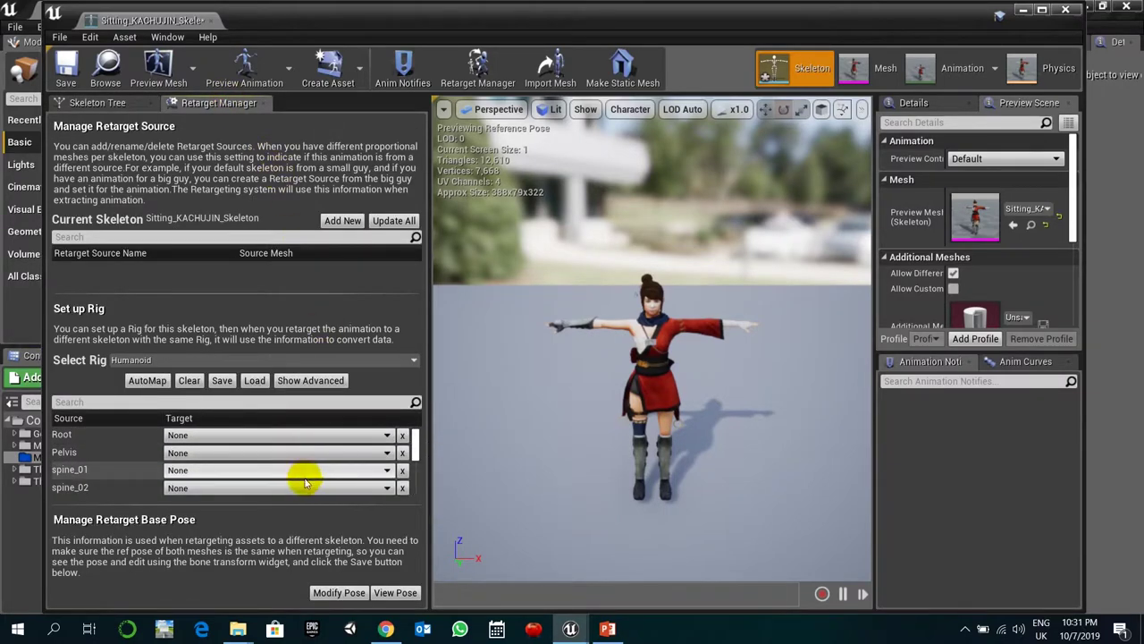
{"action": "left_click", "coordinate": [607, 629]}
{"action": "left_click", "coordinate": [172, 233]}
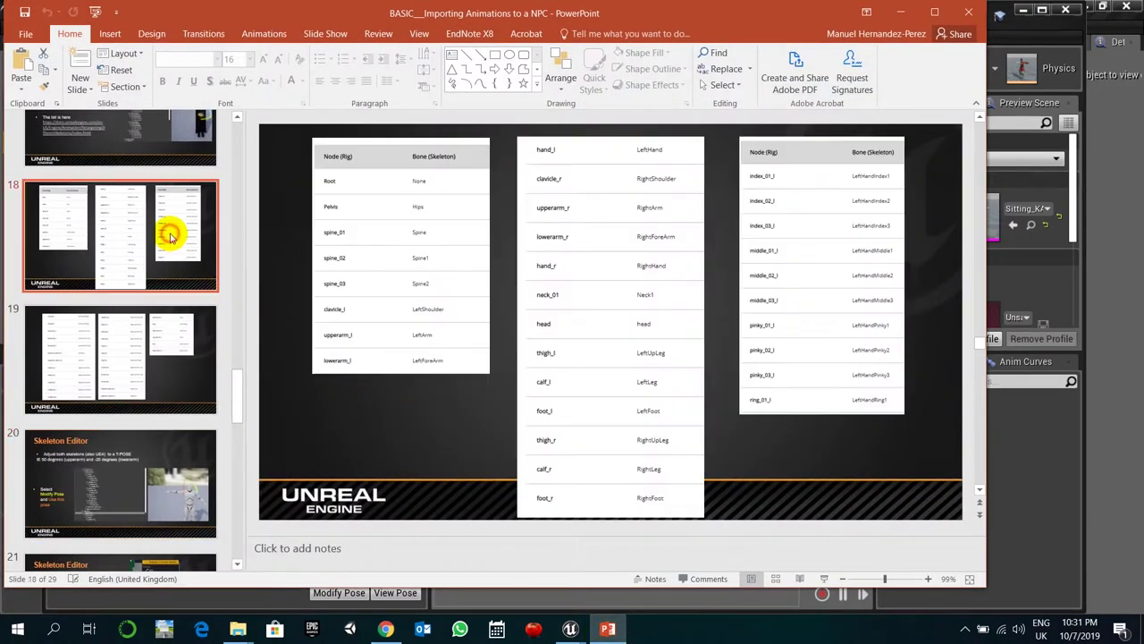
{"action": "left_click", "coordinate": [164, 369]}
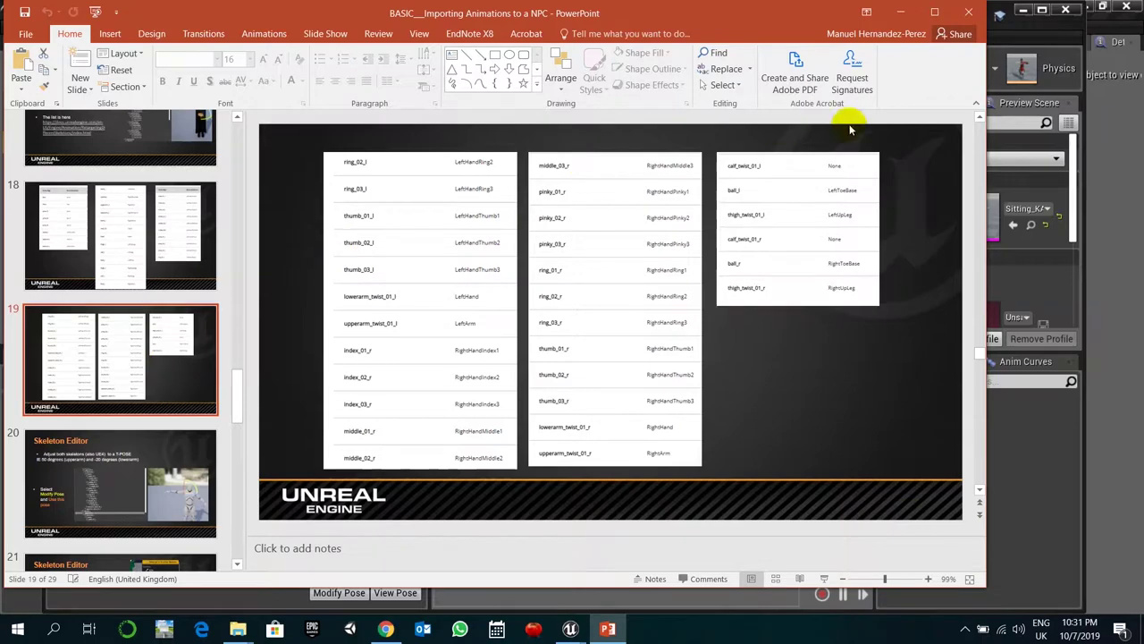
{"action": "left_click", "coordinate": [902, 12]}
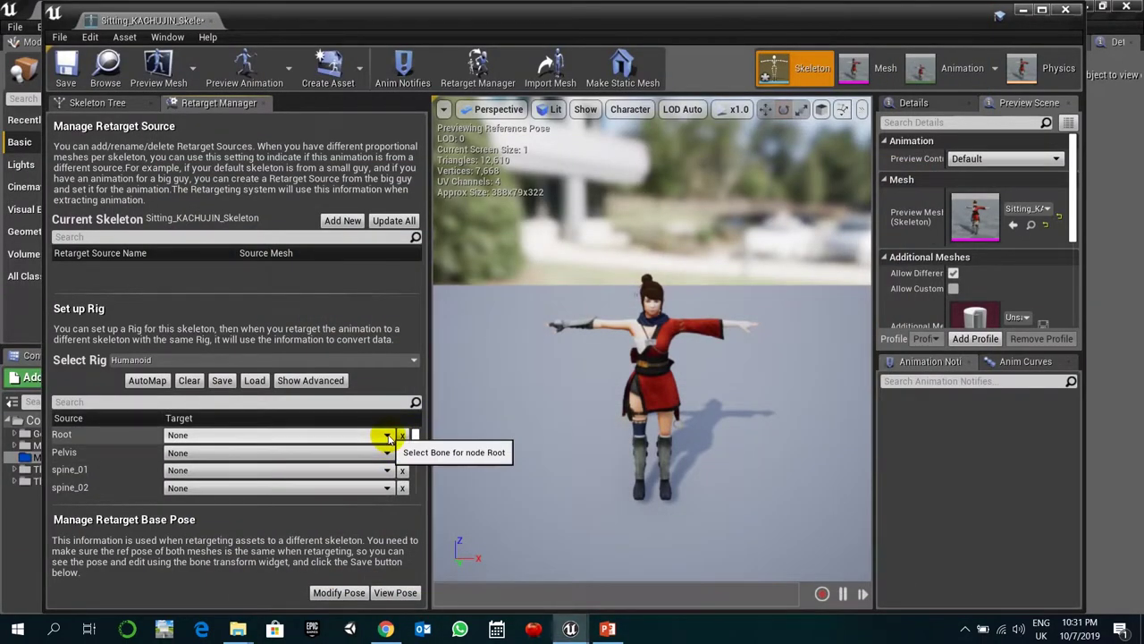
{"action": "left_click", "coordinate": [254, 381]}
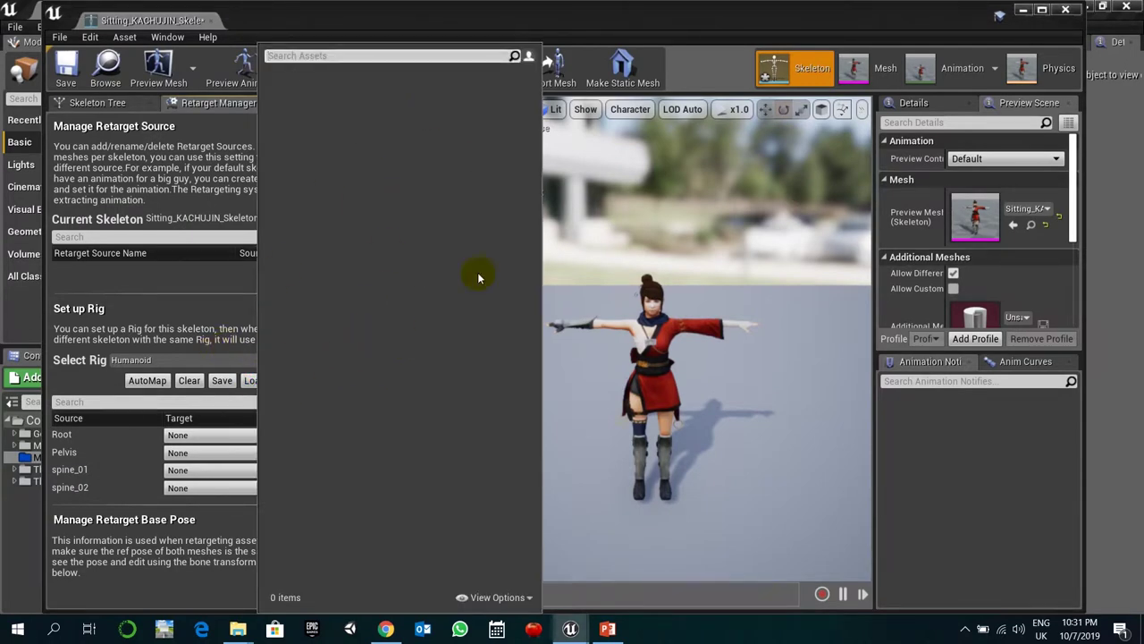
{"action": "left_click", "coordinate": [221, 310]}
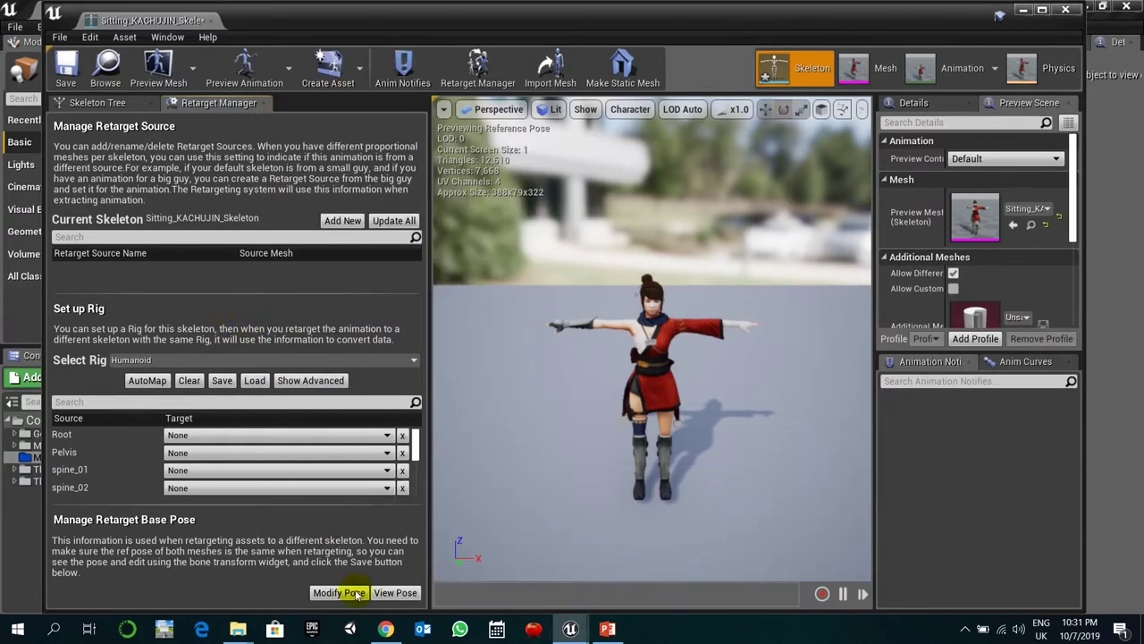
{"action": "left_click", "coordinate": [237, 628]}
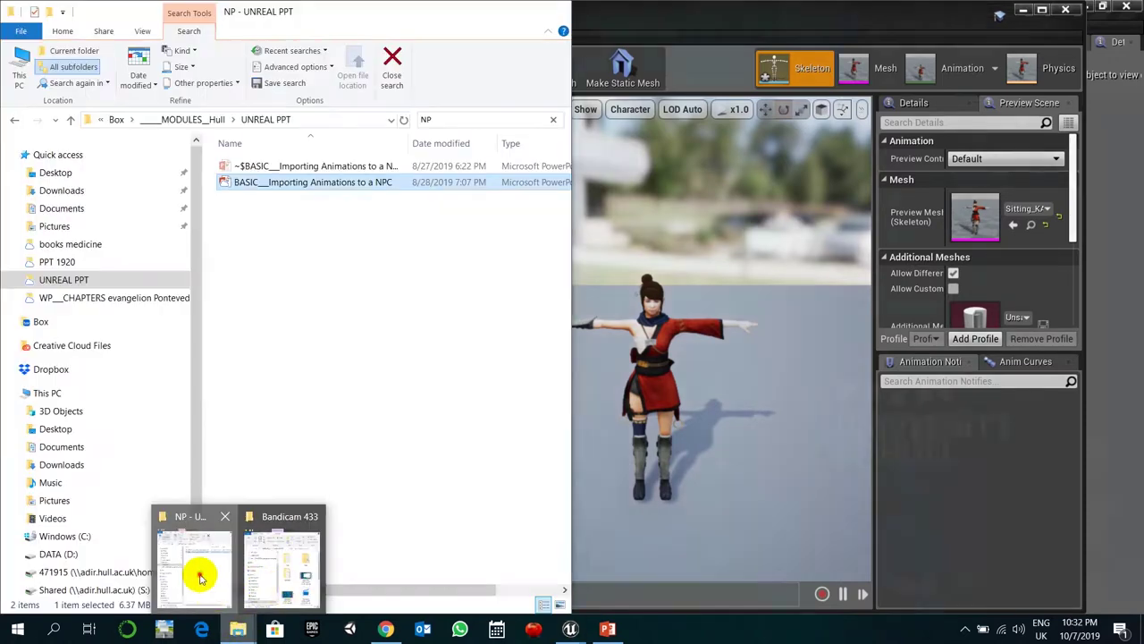
- Copy MIXAMO.uasset from the Desktop into D:\UNREAL PROJECTS\coffeetable02\Content\MIXAMO
{"action": "left_click", "coordinate": [195, 568]}
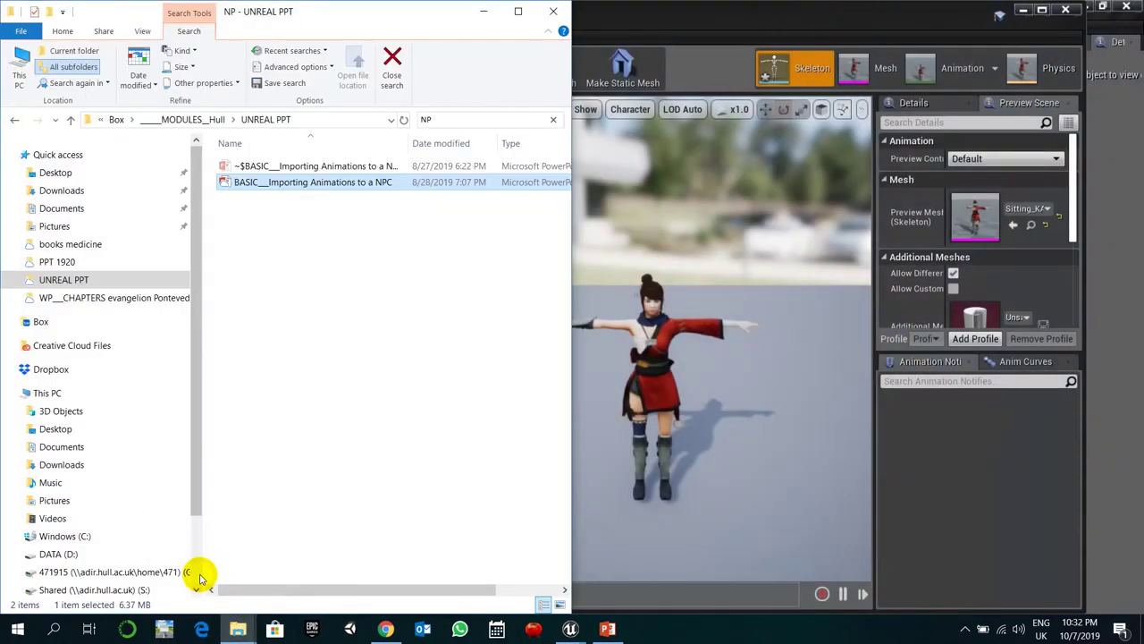
{"action": "left_click", "coordinate": [73, 172]}
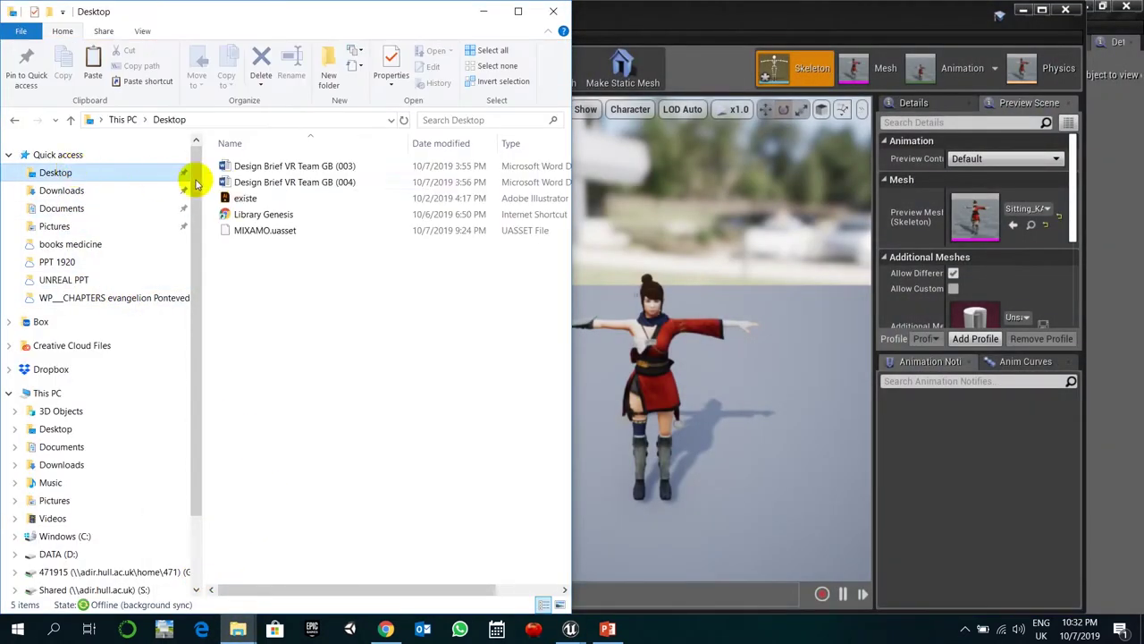
{"action": "left_click", "coordinate": [273, 233]}
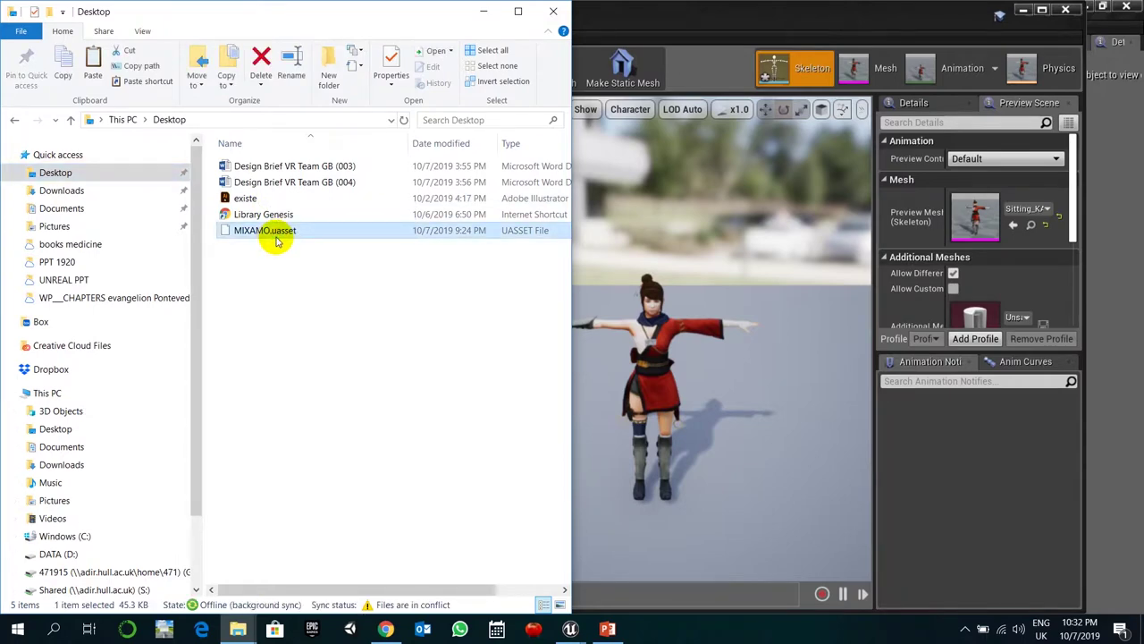
{"action": "left_click", "coordinate": [13, 123]}
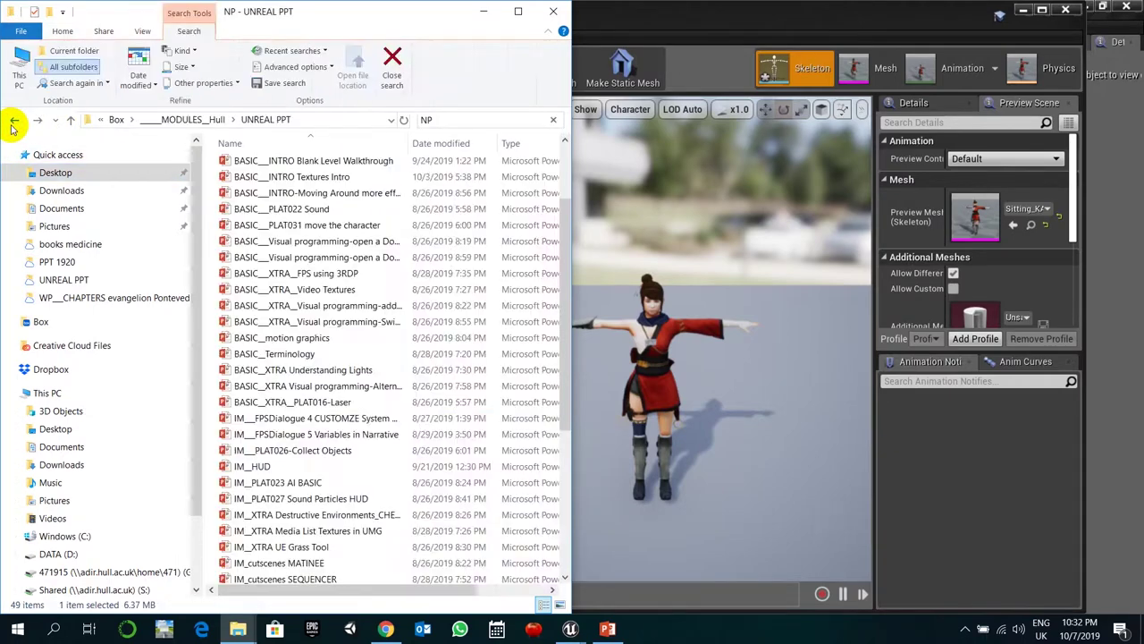
{"action": "left_click", "coordinate": [13, 123]}
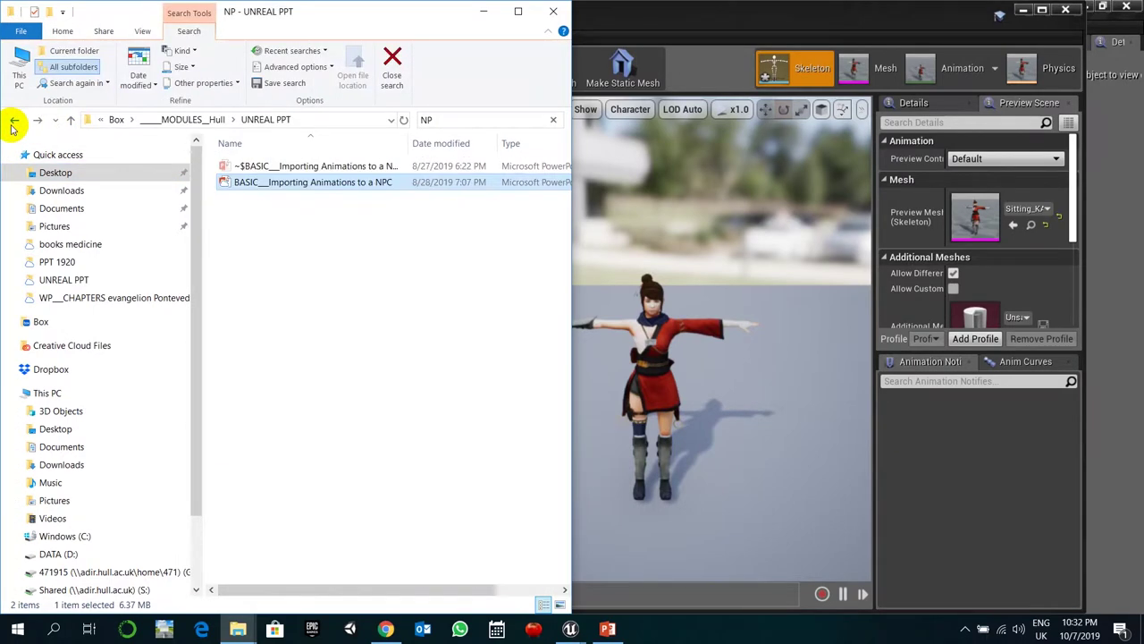
{"action": "left_click", "coordinate": [107, 273]}
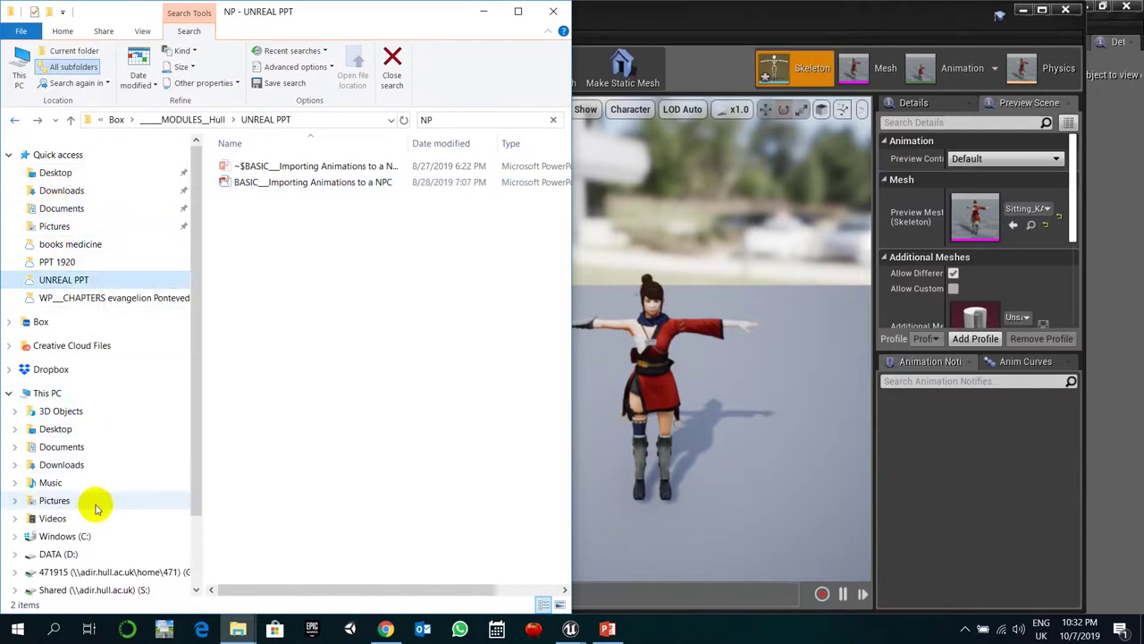
{"action": "left_click", "coordinate": [98, 552]}
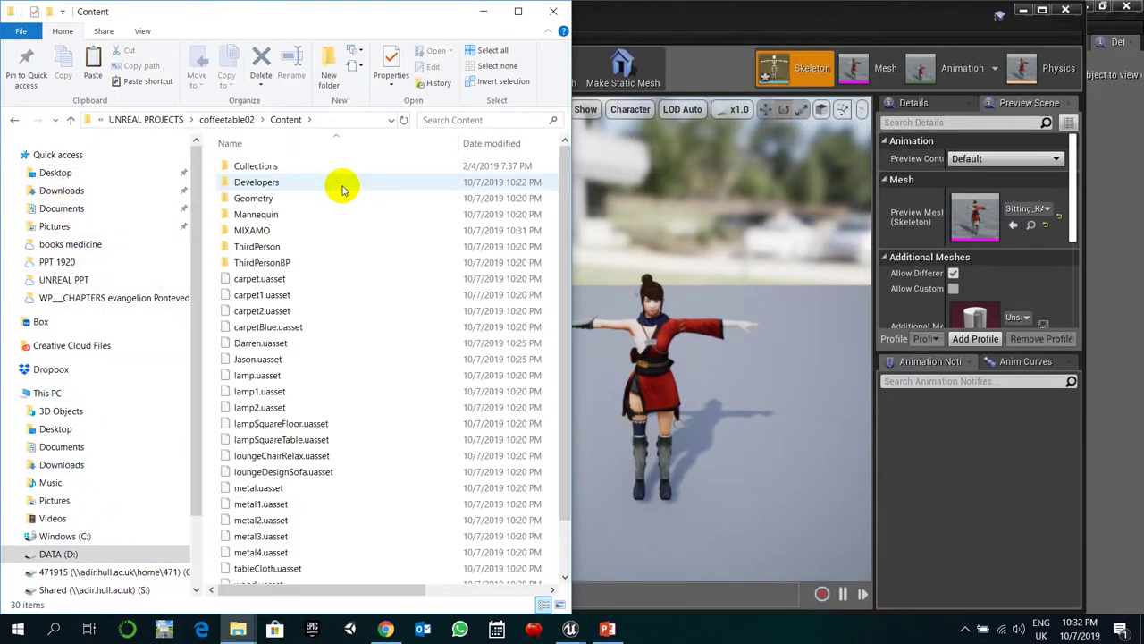
{"action": "double_click", "coordinate": [309, 230]}
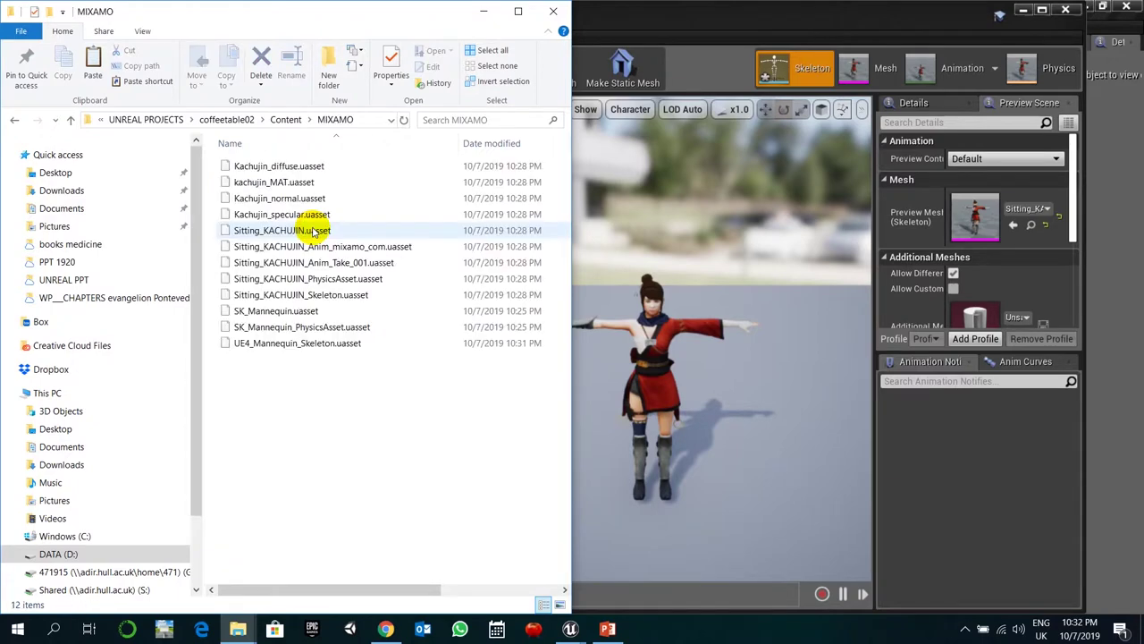
{"action": "key", "text": "ctrl+v"}
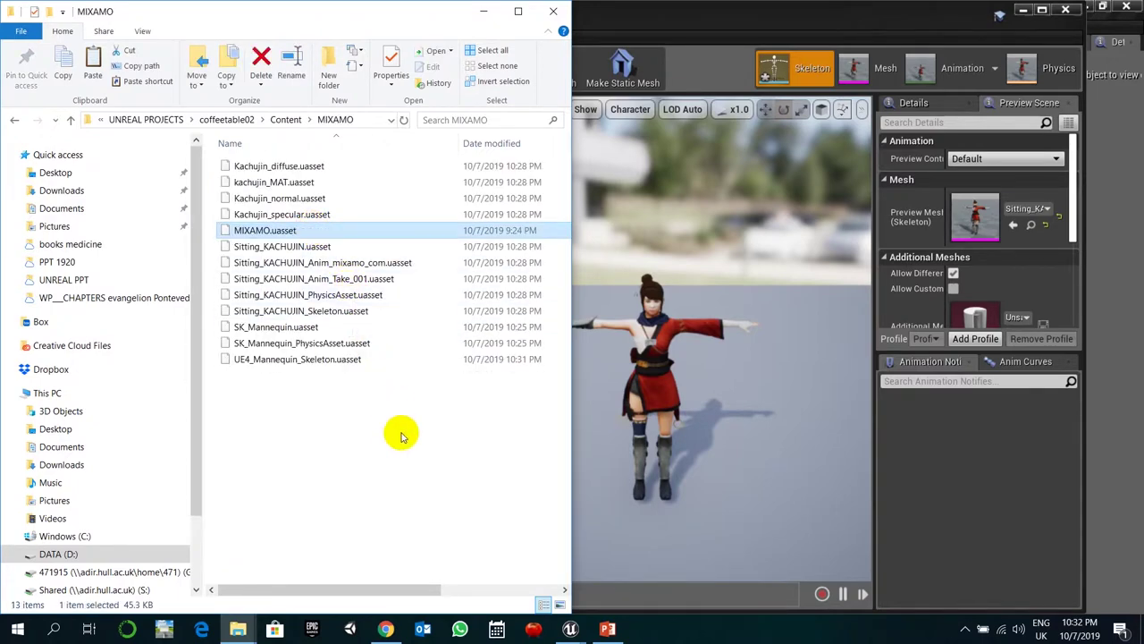
{"action": "left_click", "coordinate": [488, 15]}
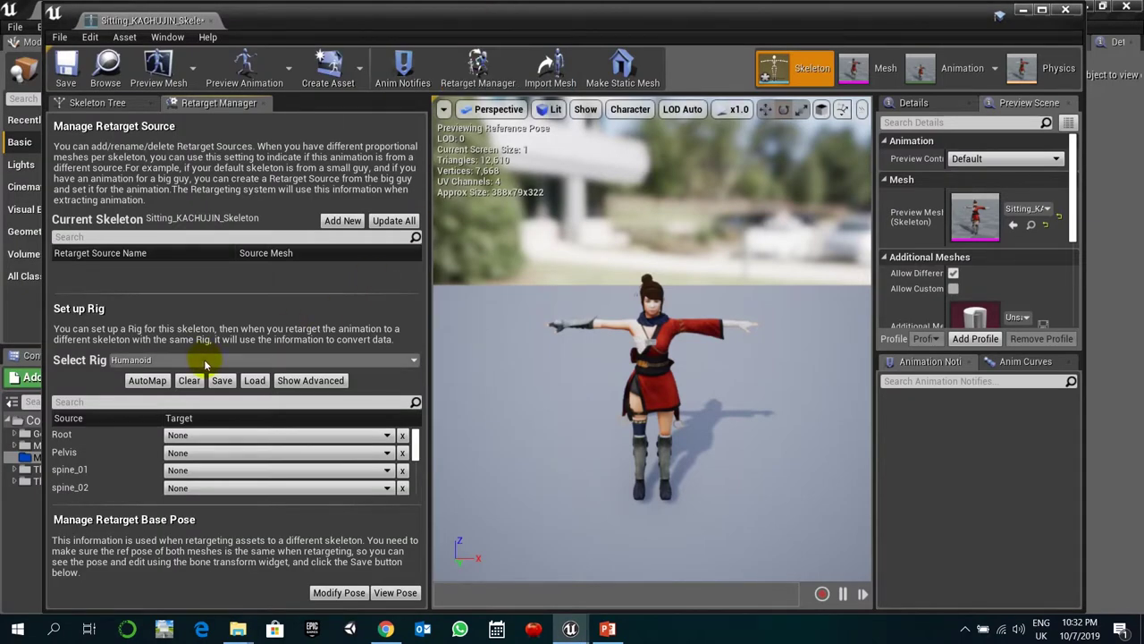
- Load the BoneMapping asset into the Kachujin Humanoid rig, save, and close the skeleton editor
{"action": "left_click", "coordinate": [254, 381]}
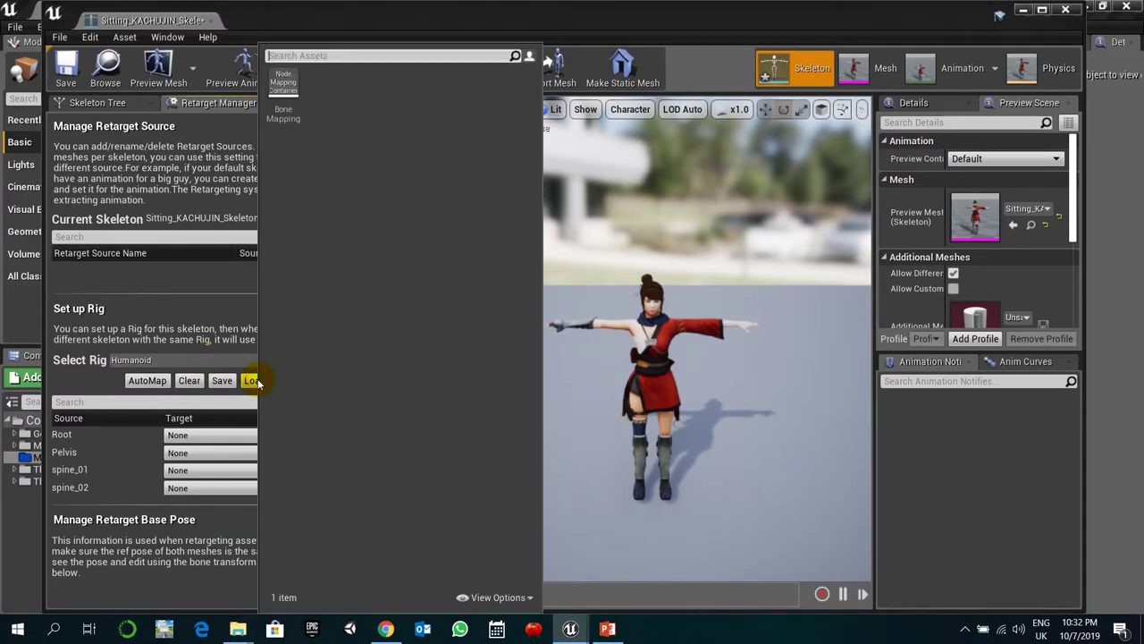
{"action": "left_click", "coordinate": [283, 85]}
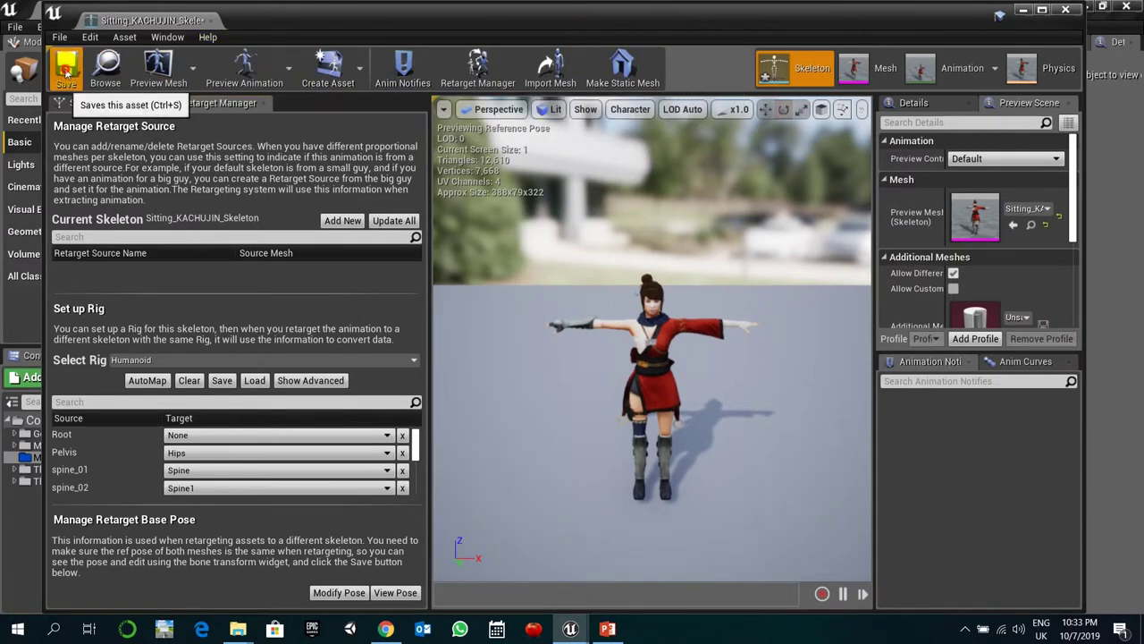
{"action": "left_click", "coordinate": [65, 72]}
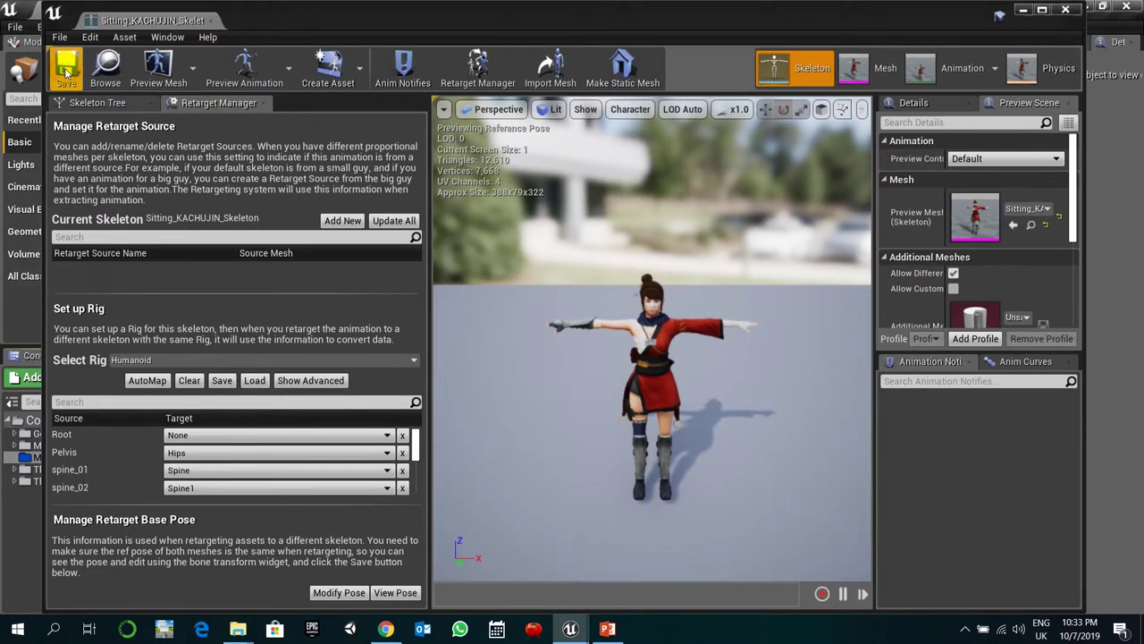
{"action": "left_click", "coordinate": [265, 103]}
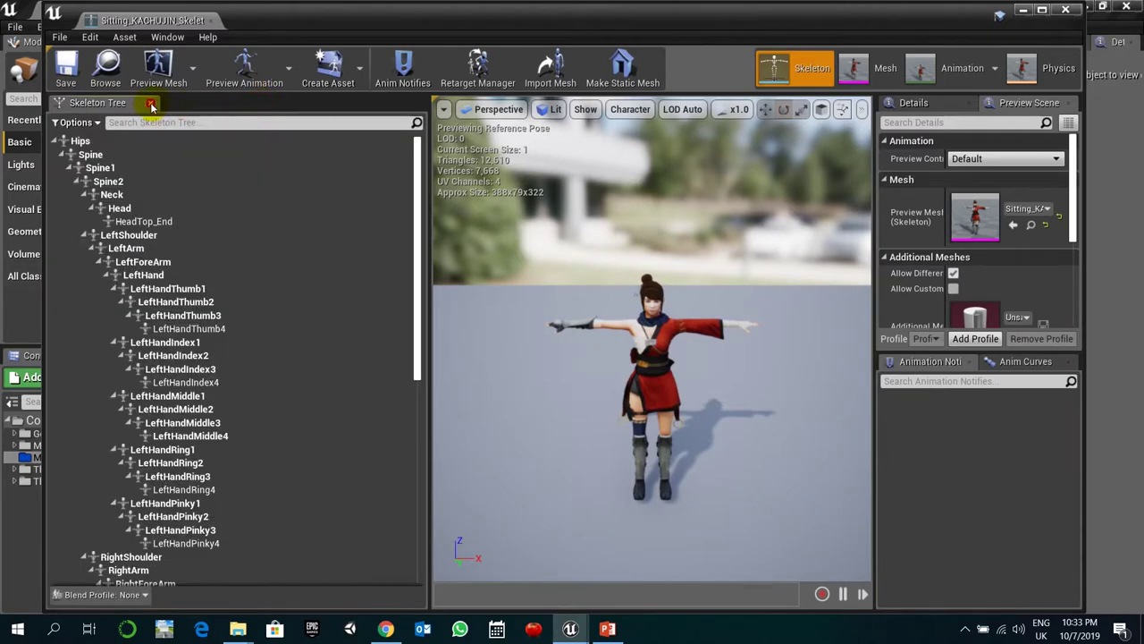
{"action": "left_click", "coordinate": [152, 105]}
{"action": "left_click", "coordinate": [213, 20]}
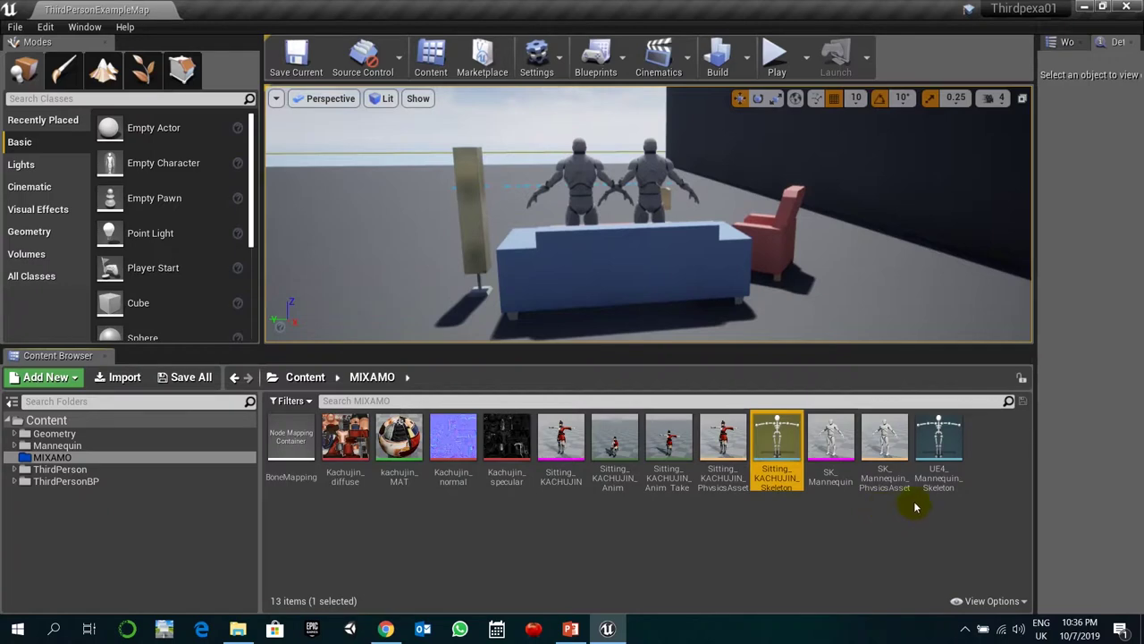
- Retarget UE4_Mannequin_Skeleton to Sitting_KACHUJIN_Skeleton with remapping to existing assets allowed
{"action": "right_click", "coordinate": [938, 434]}
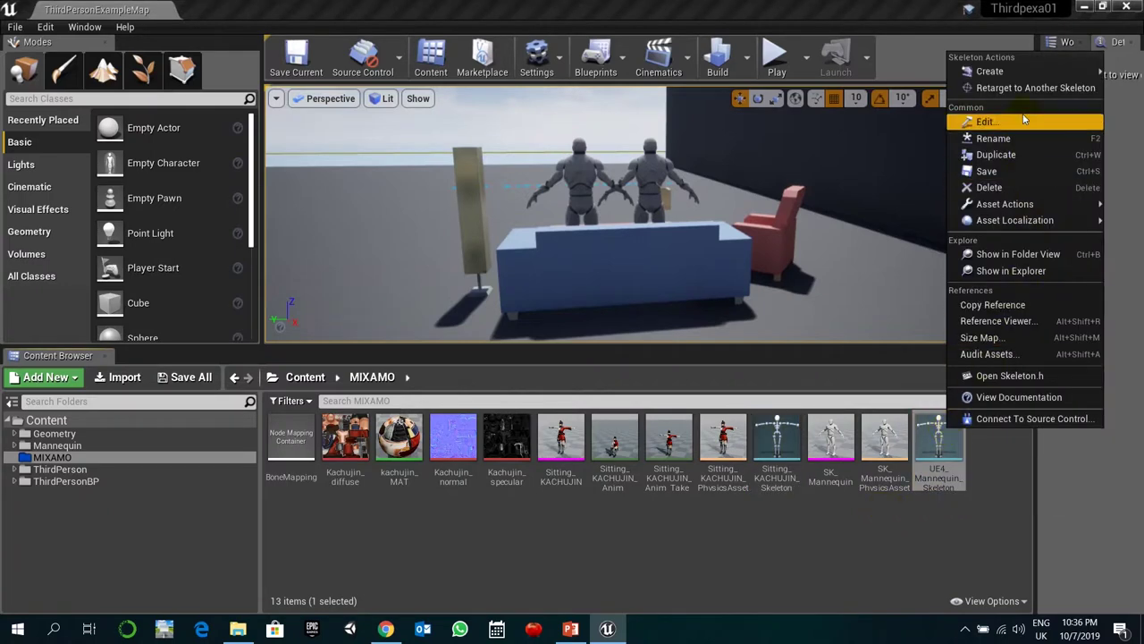
{"action": "left_click", "coordinate": [1037, 89]}
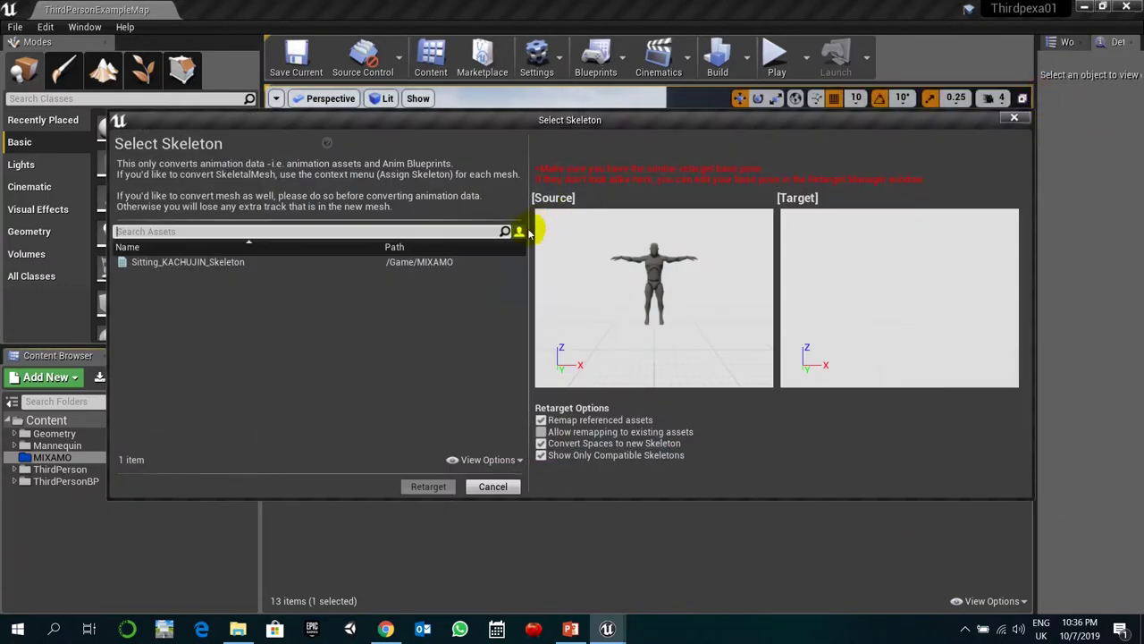
{"action": "left_click", "coordinate": [479, 260]}
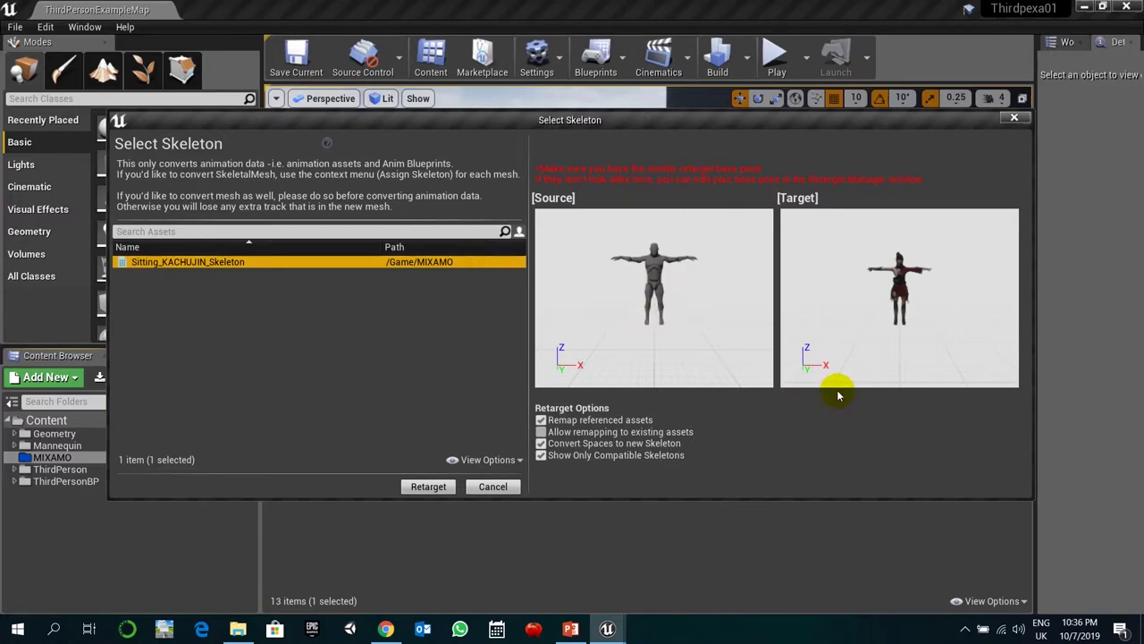
{"action": "left_click", "coordinate": [671, 434]}
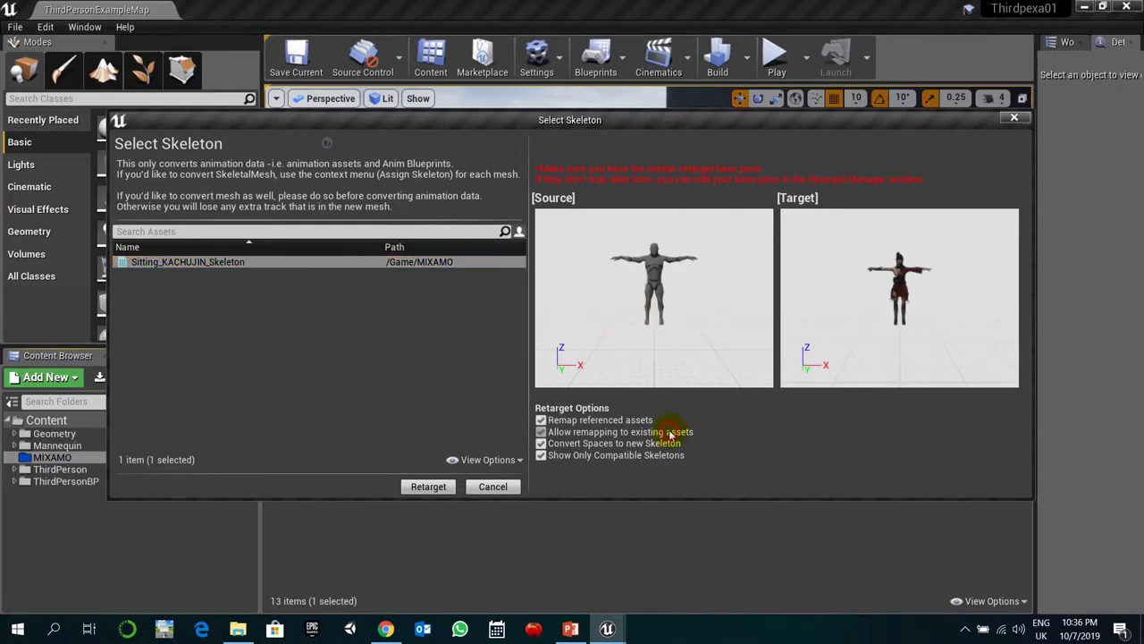
{"action": "left_click", "coordinate": [429, 486]}
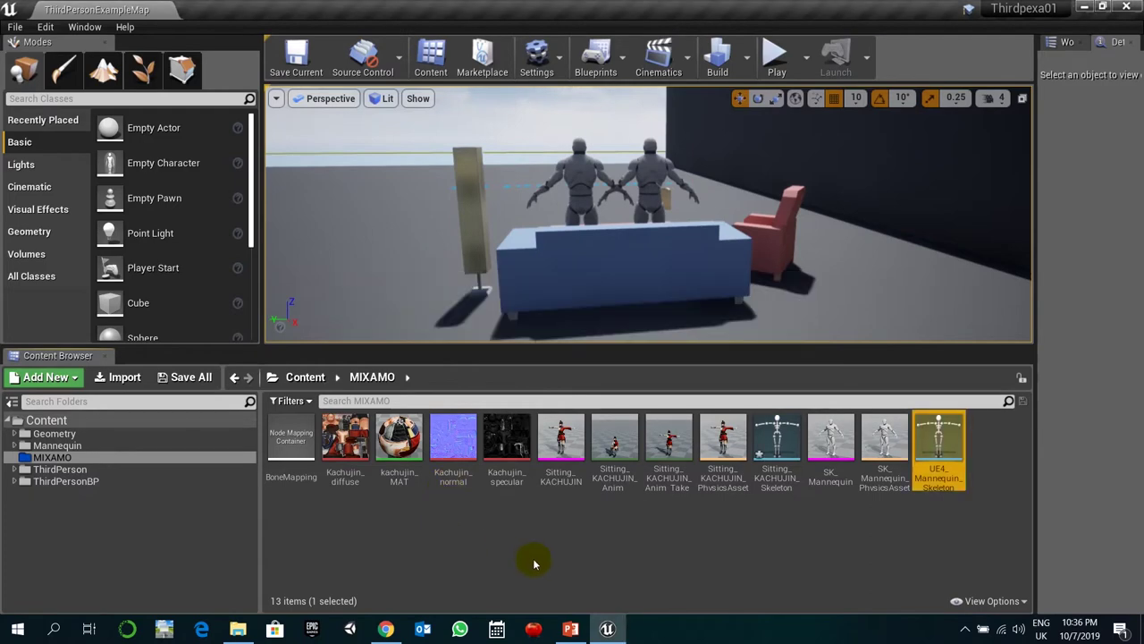
{"action": "left_click_drag", "start_coordinate": [1035, 224], "coordinate": [900, 224]}
{"action": "left_click", "coordinate": [938, 42]}
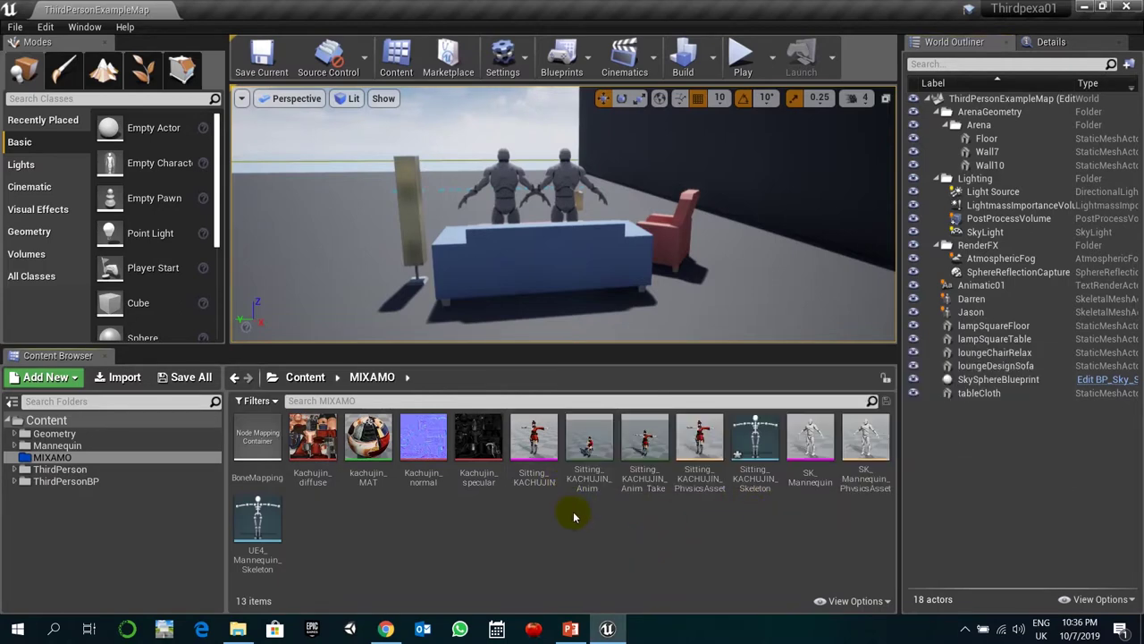
- Duplicate Sitting_KACHUJIN_Anim and retarget the copy to UE4_Mannequin_Skeleton
{"action": "left_click", "coordinate": [589, 438]}
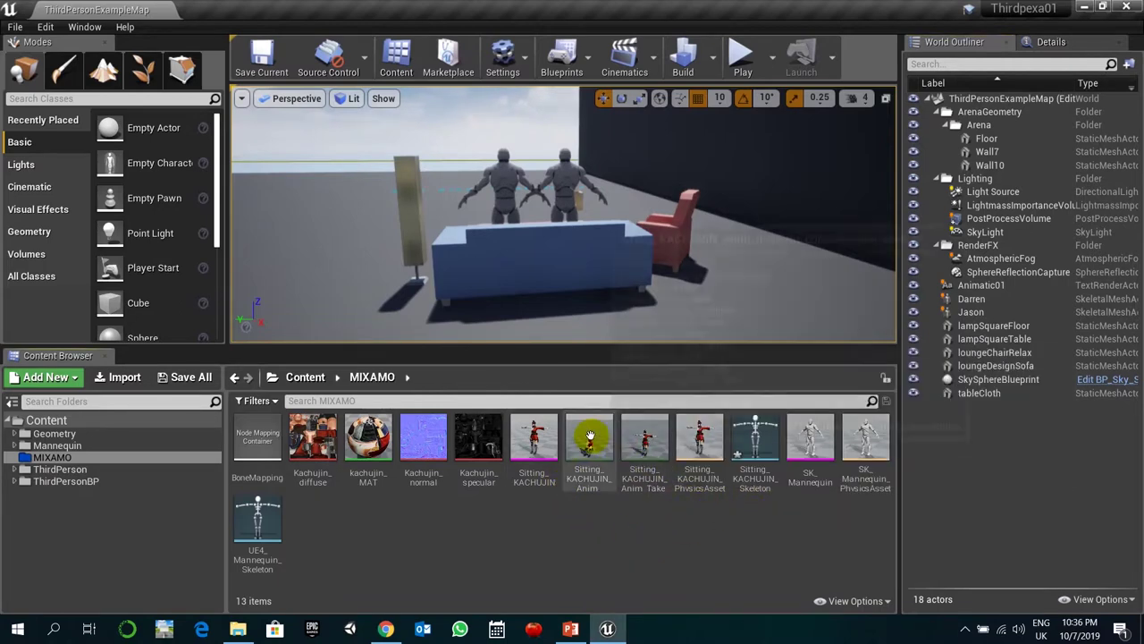
{"action": "left_click", "coordinate": [1049, 43]}
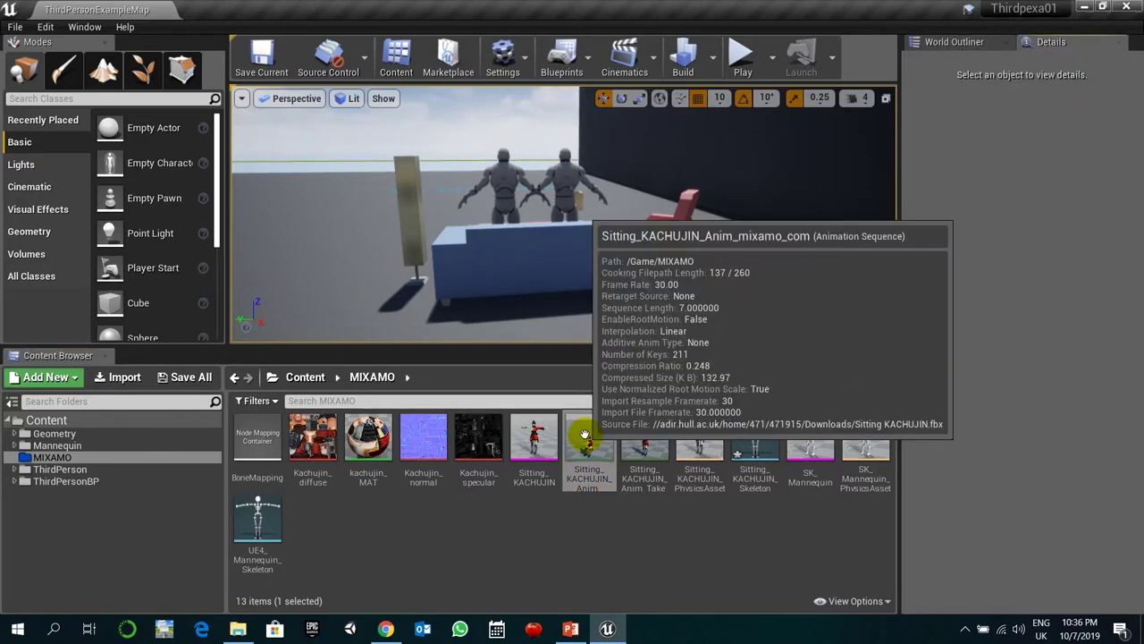
{"action": "right_click", "coordinate": [586, 436]}
{"action": "mouse_move", "coordinate": [716, 212]}
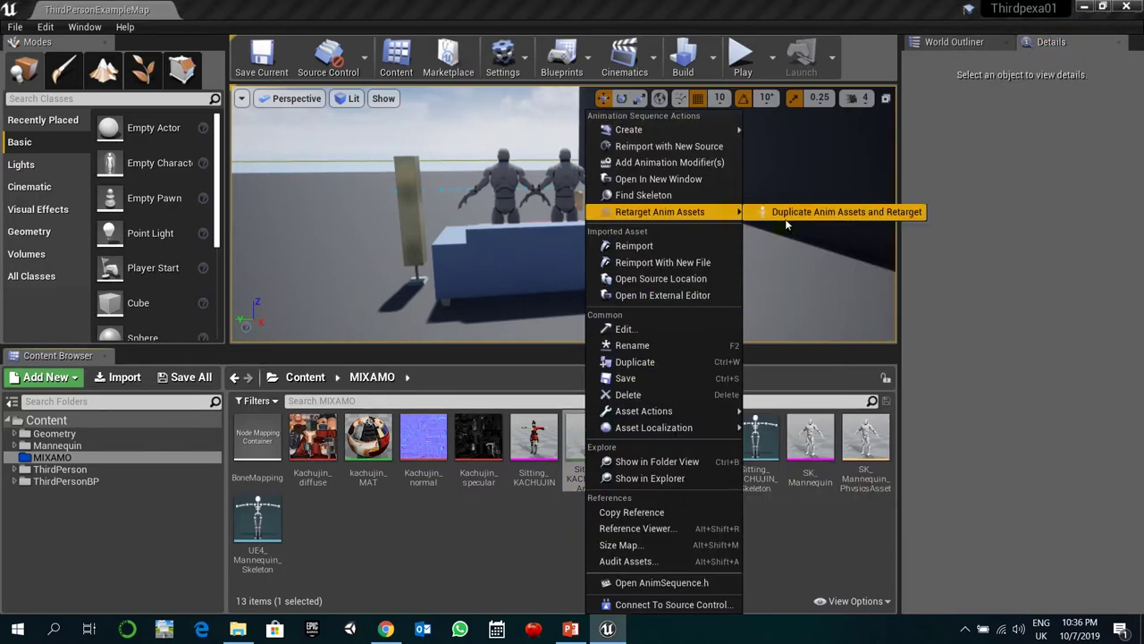
{"action": "left_click", "coordinate": [814, 214]}
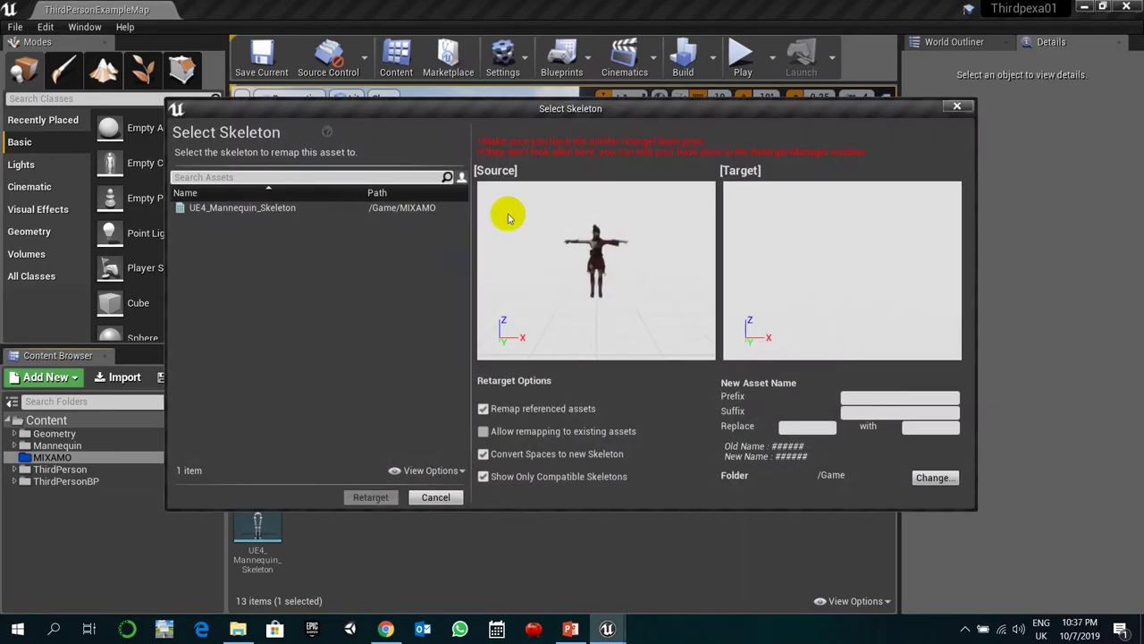
{"action": "left_click", "coordinate": [383, 211]}
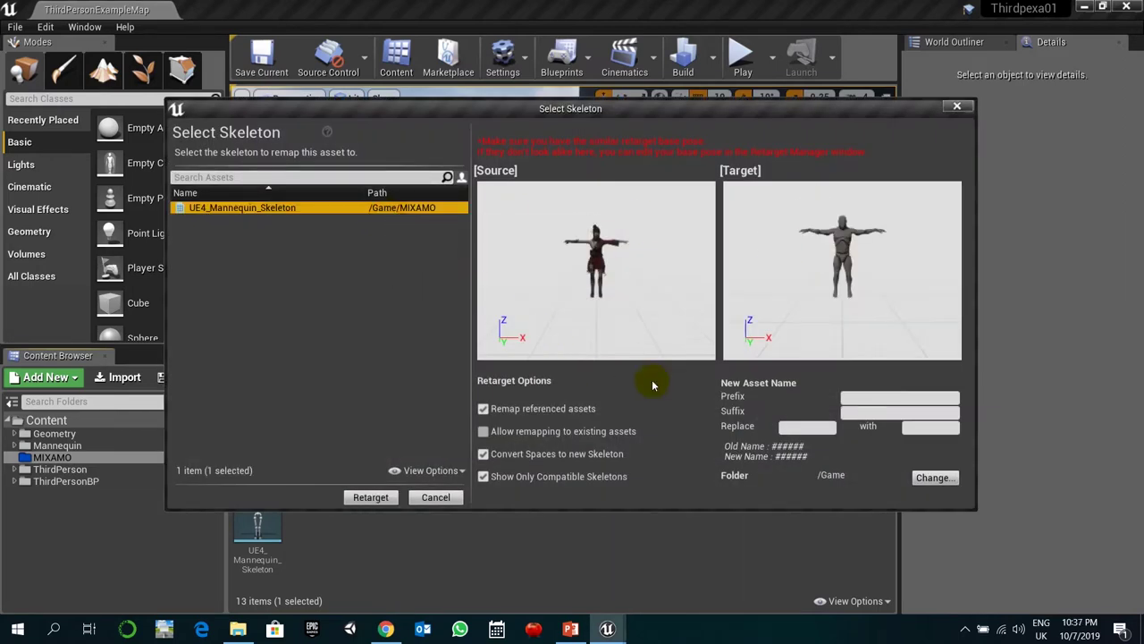
{"action": "left_click", "coordinate": [371, 498]}
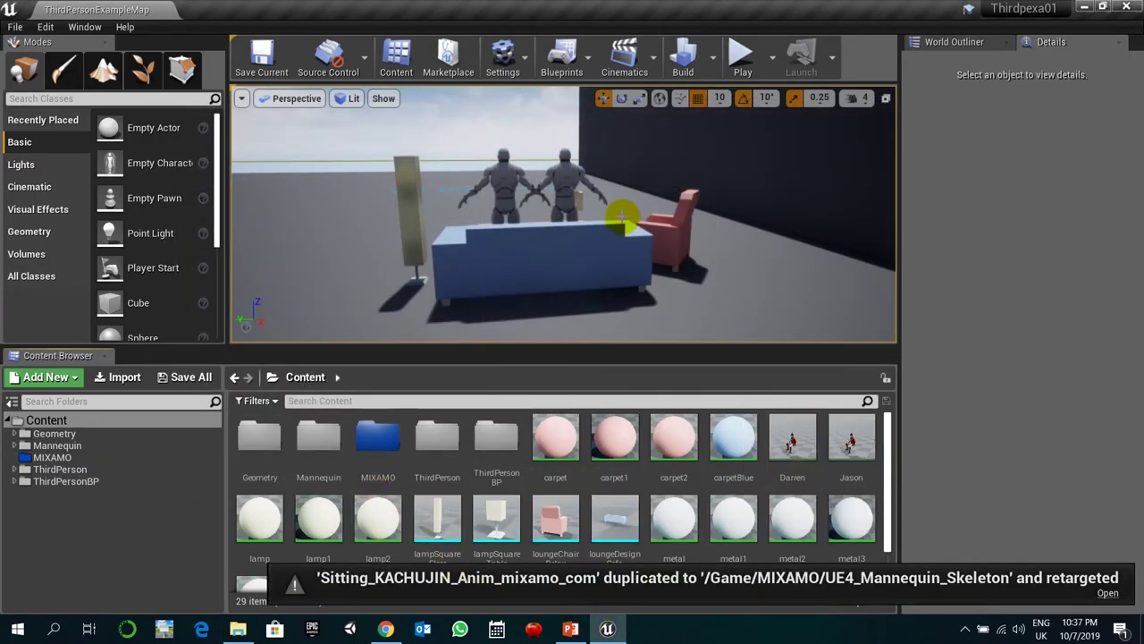
- Set Jason's Animation Mode to Use Animation Asset playing Sitting_KACHUJIN_Anim
{"action": "left_click", "coordinate": [575, 180]}
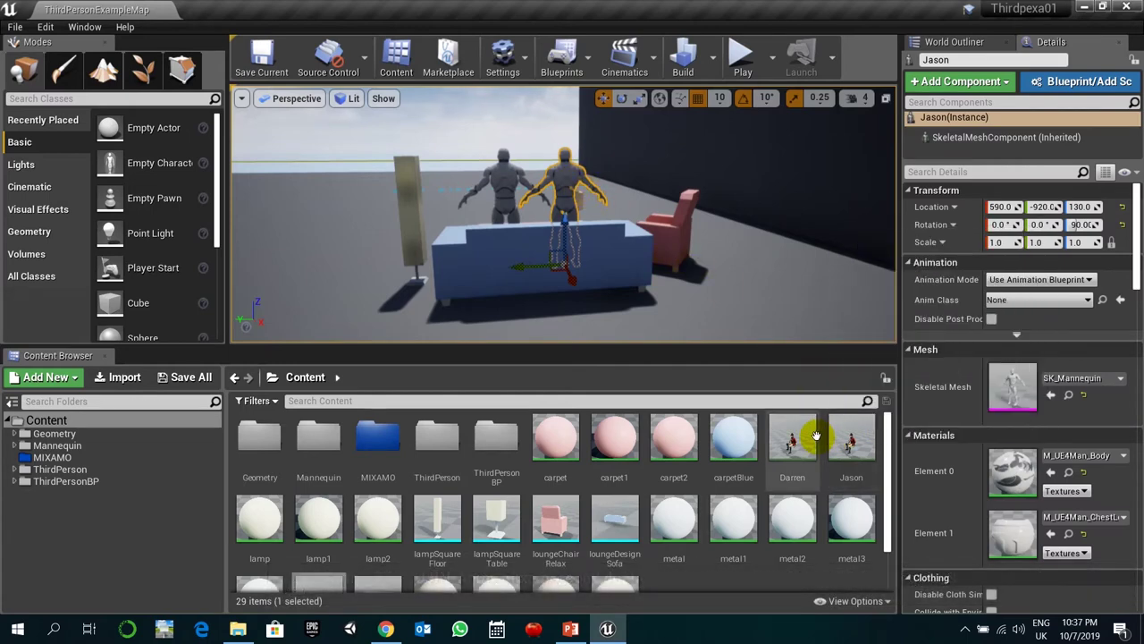
{"action": "scroll", "coordinate": [747, 520], "scroll_direction": "down", "scroll_amount": 1}
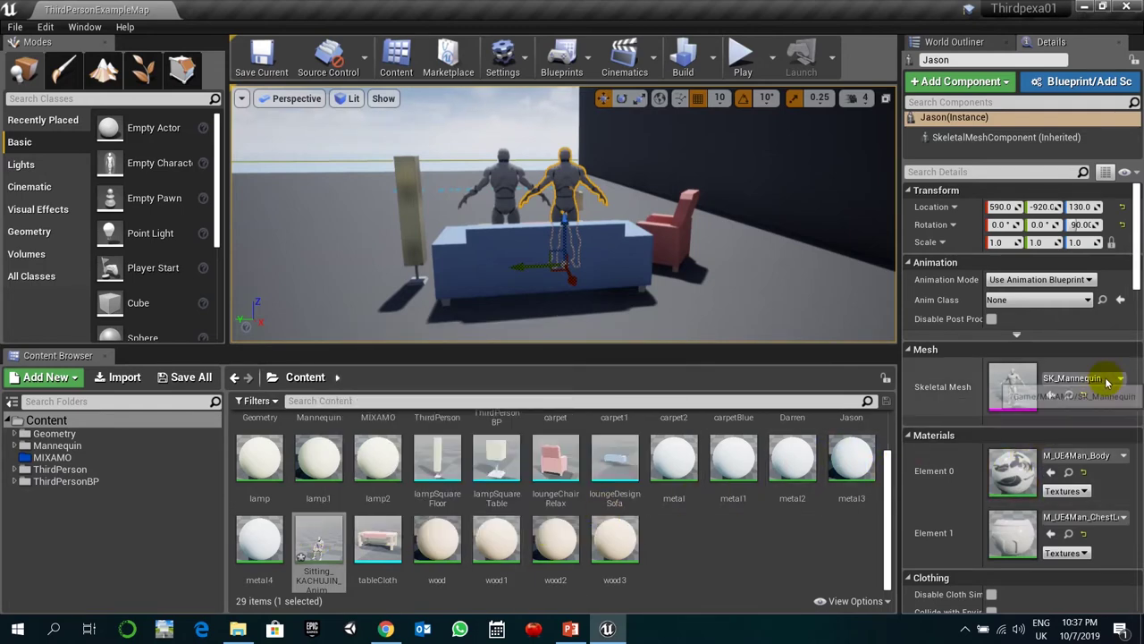
{"action": "scroll", "coordinate": [1089, 394], "scroll_direction": "down", "scroll_amount": 1}
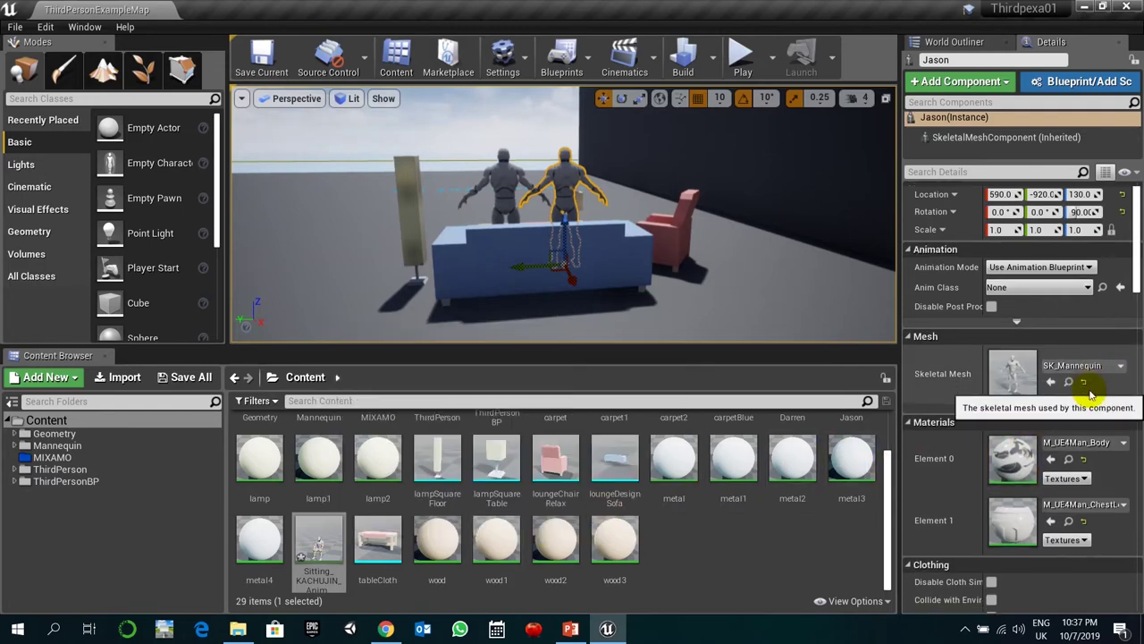
{"action": "left_click", "coordinate": [1081, 267]}
{"action": "left_click", "coordinate": [1067, 292]}
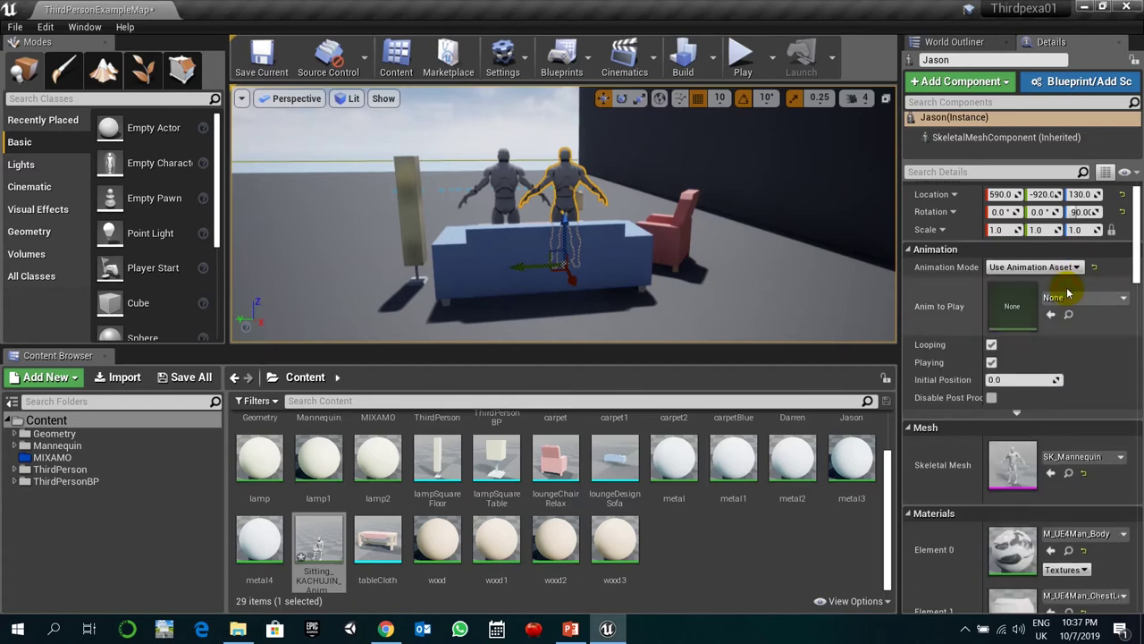
{"action": "left_click", "coordinate": [1067, 304]}
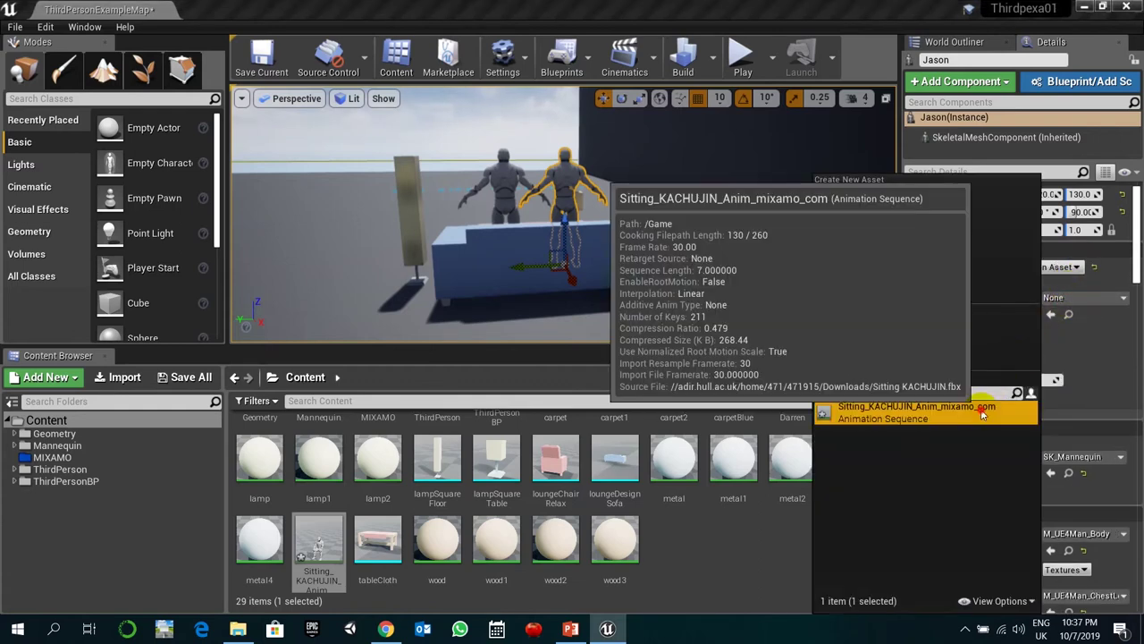
{"action": "left_click", "coordinate": [983, 401]}
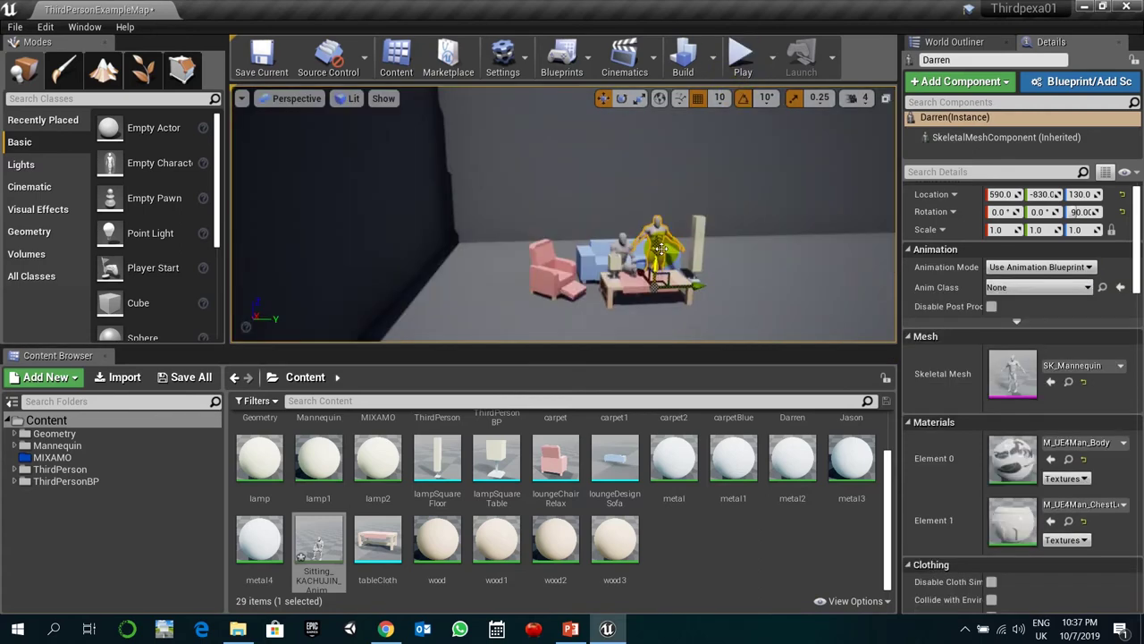
- Switch Darren's Animation Mode to Use Animation Asset
{"action": "key", "text": "f"}
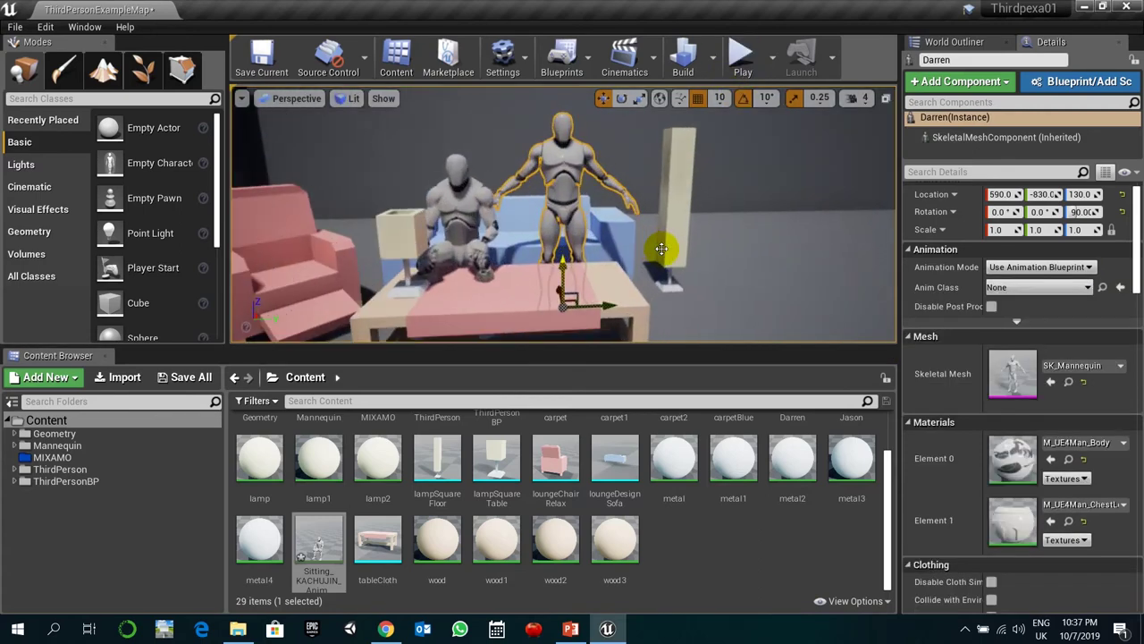
{"action": "left_click", "coordinate": [473, 215]}
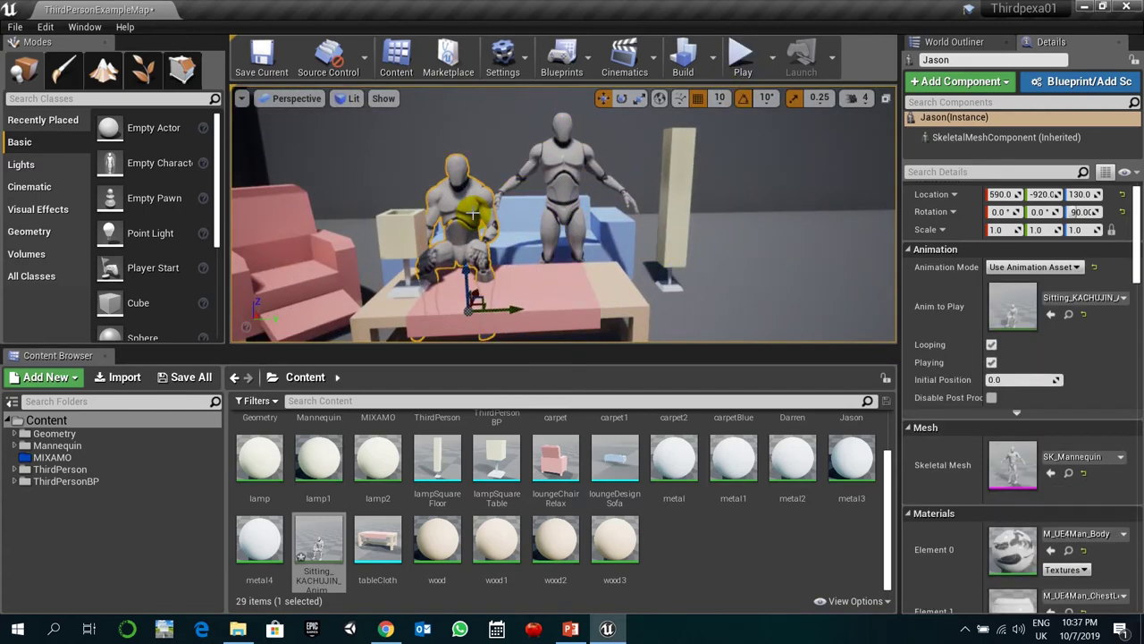
{"action": "left_click", "coordinate": [566, 192]}
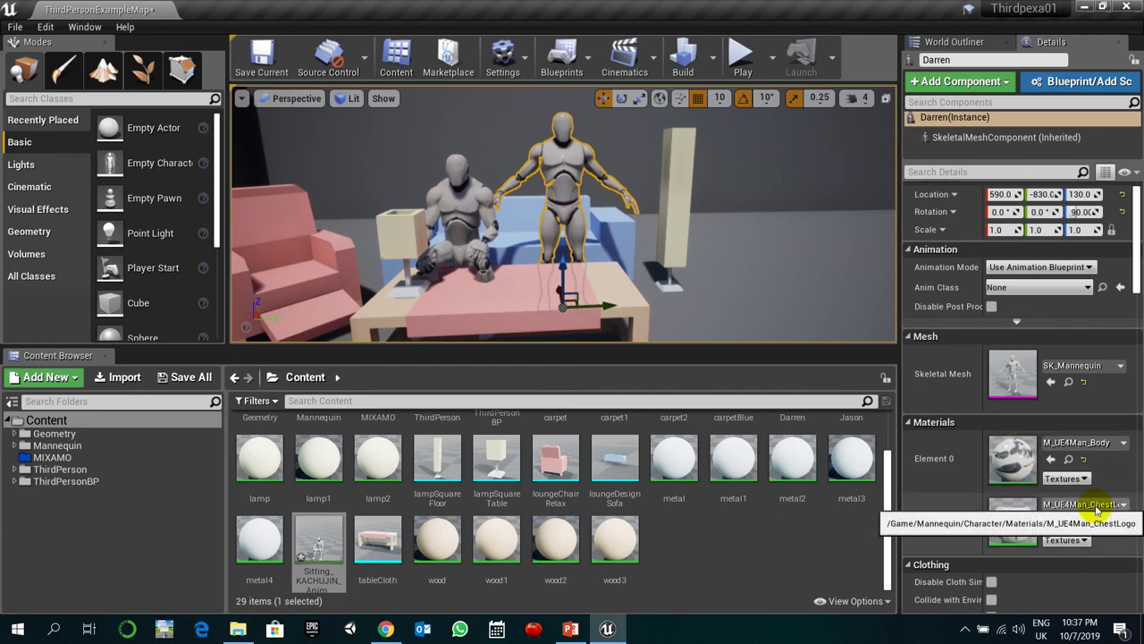
{"action": "left_click", "coordinate": [1060, 268]}
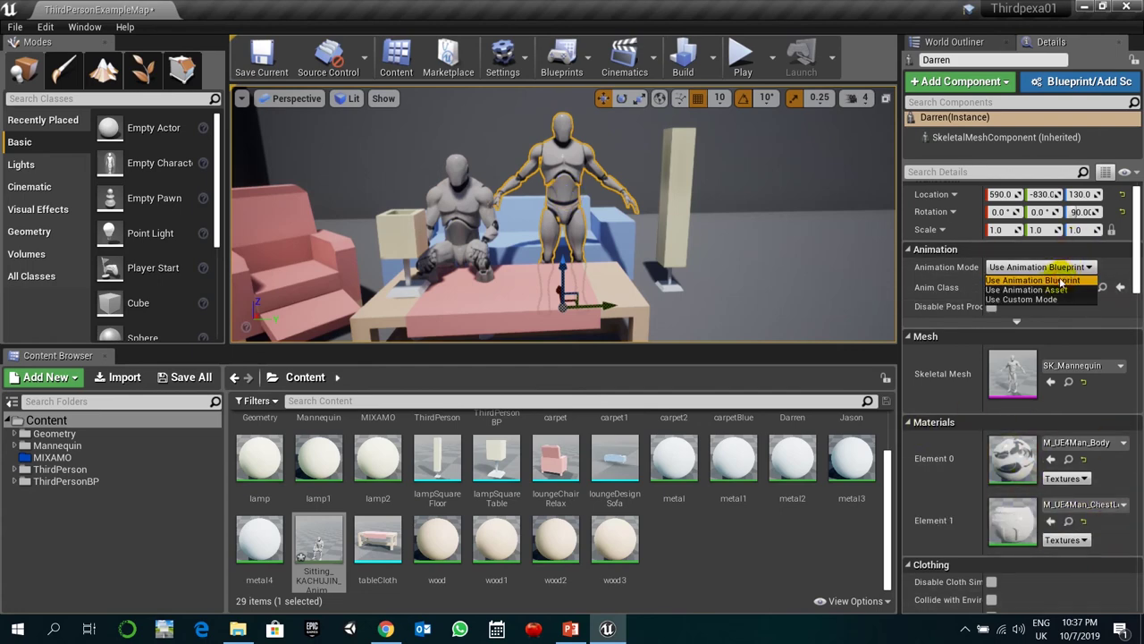
{"action": "left_click", "coordinate": [1052, 291]}
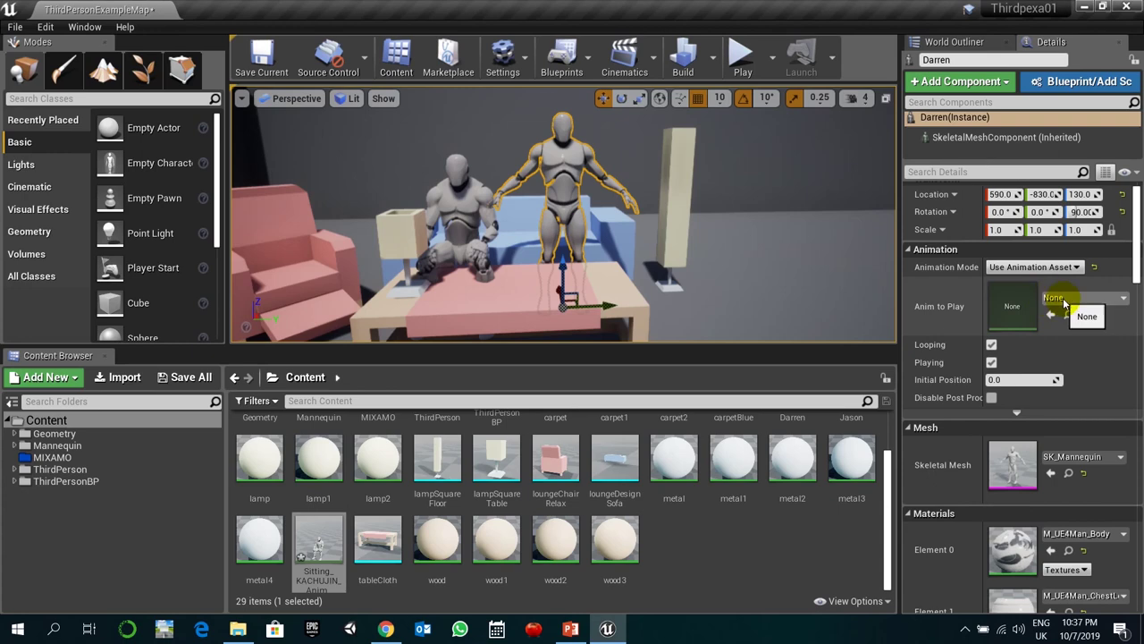